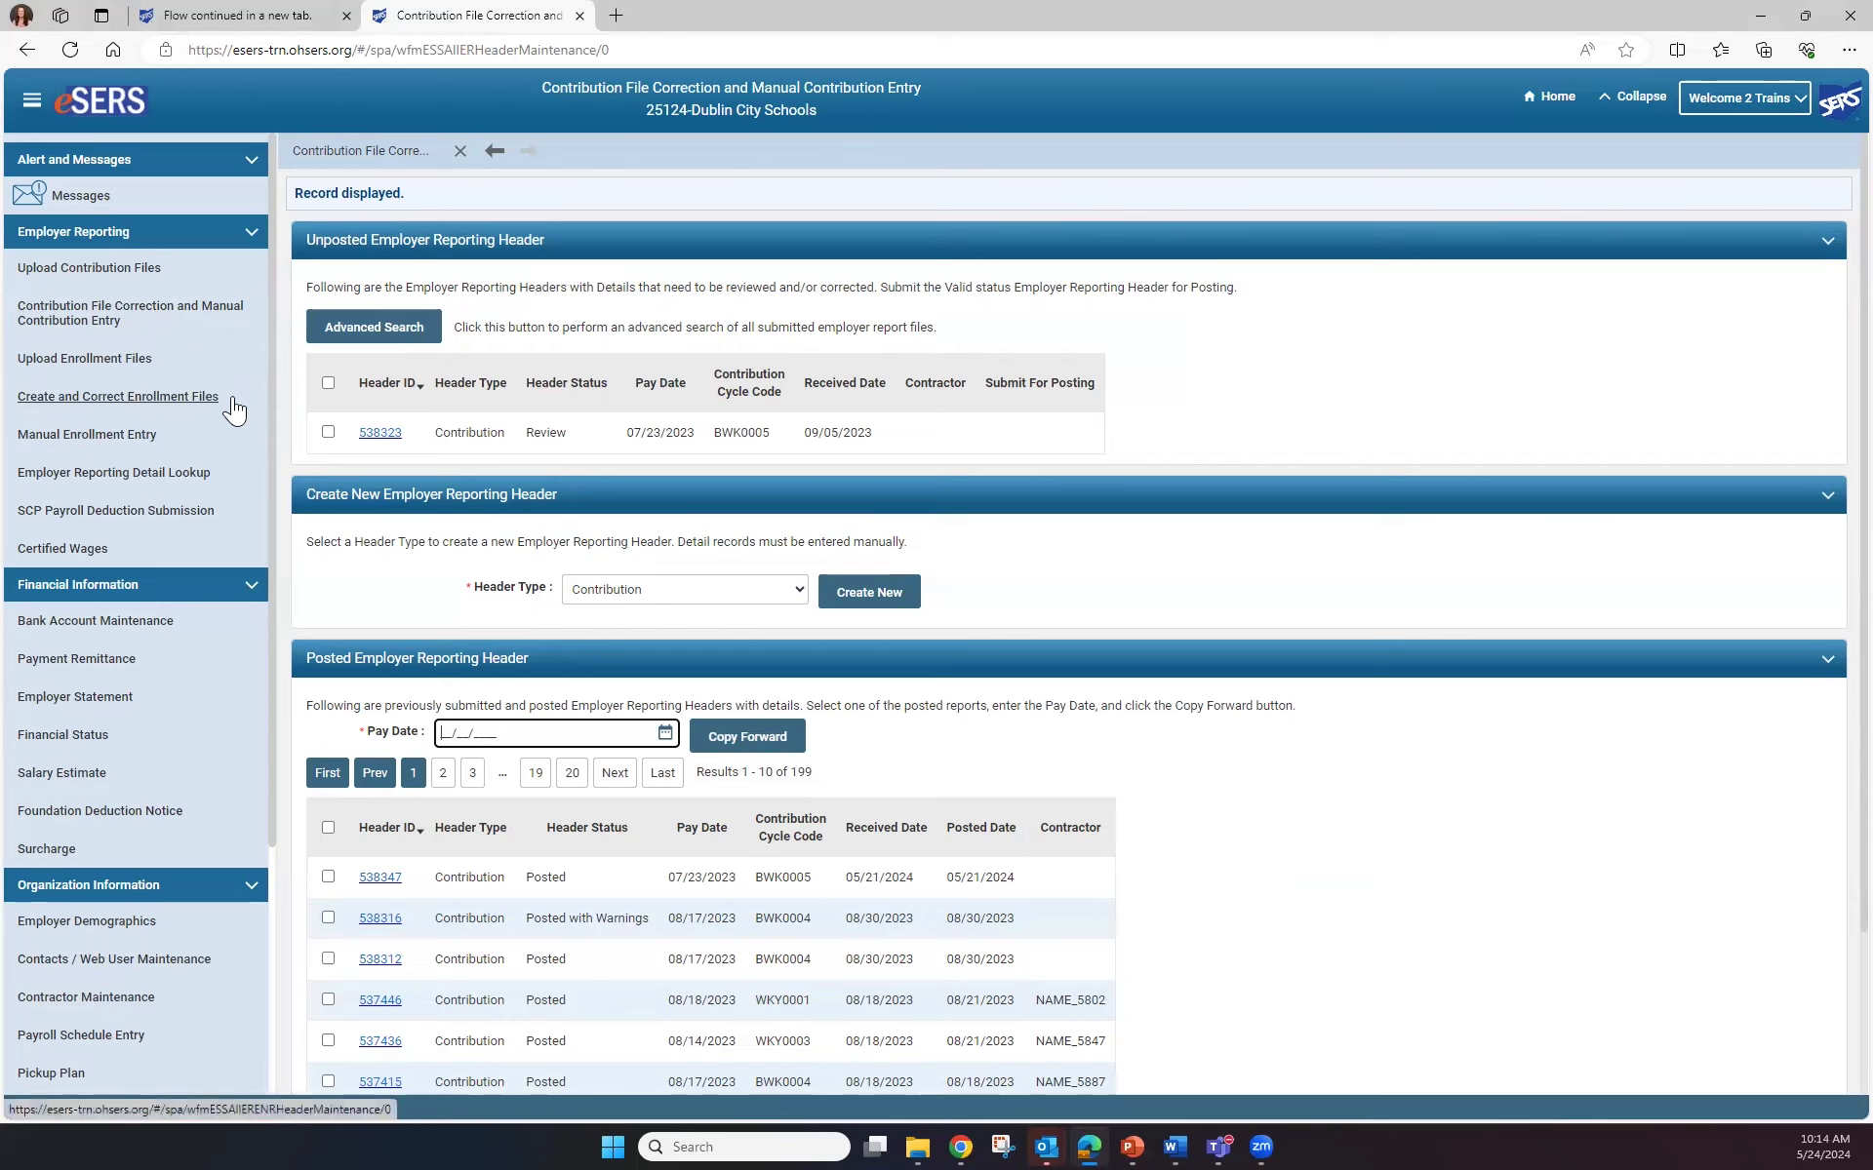
Open unposted header 538323 and review its contribution records and validation errors
{"action": "left_click", "coordinate": [382, 431]}
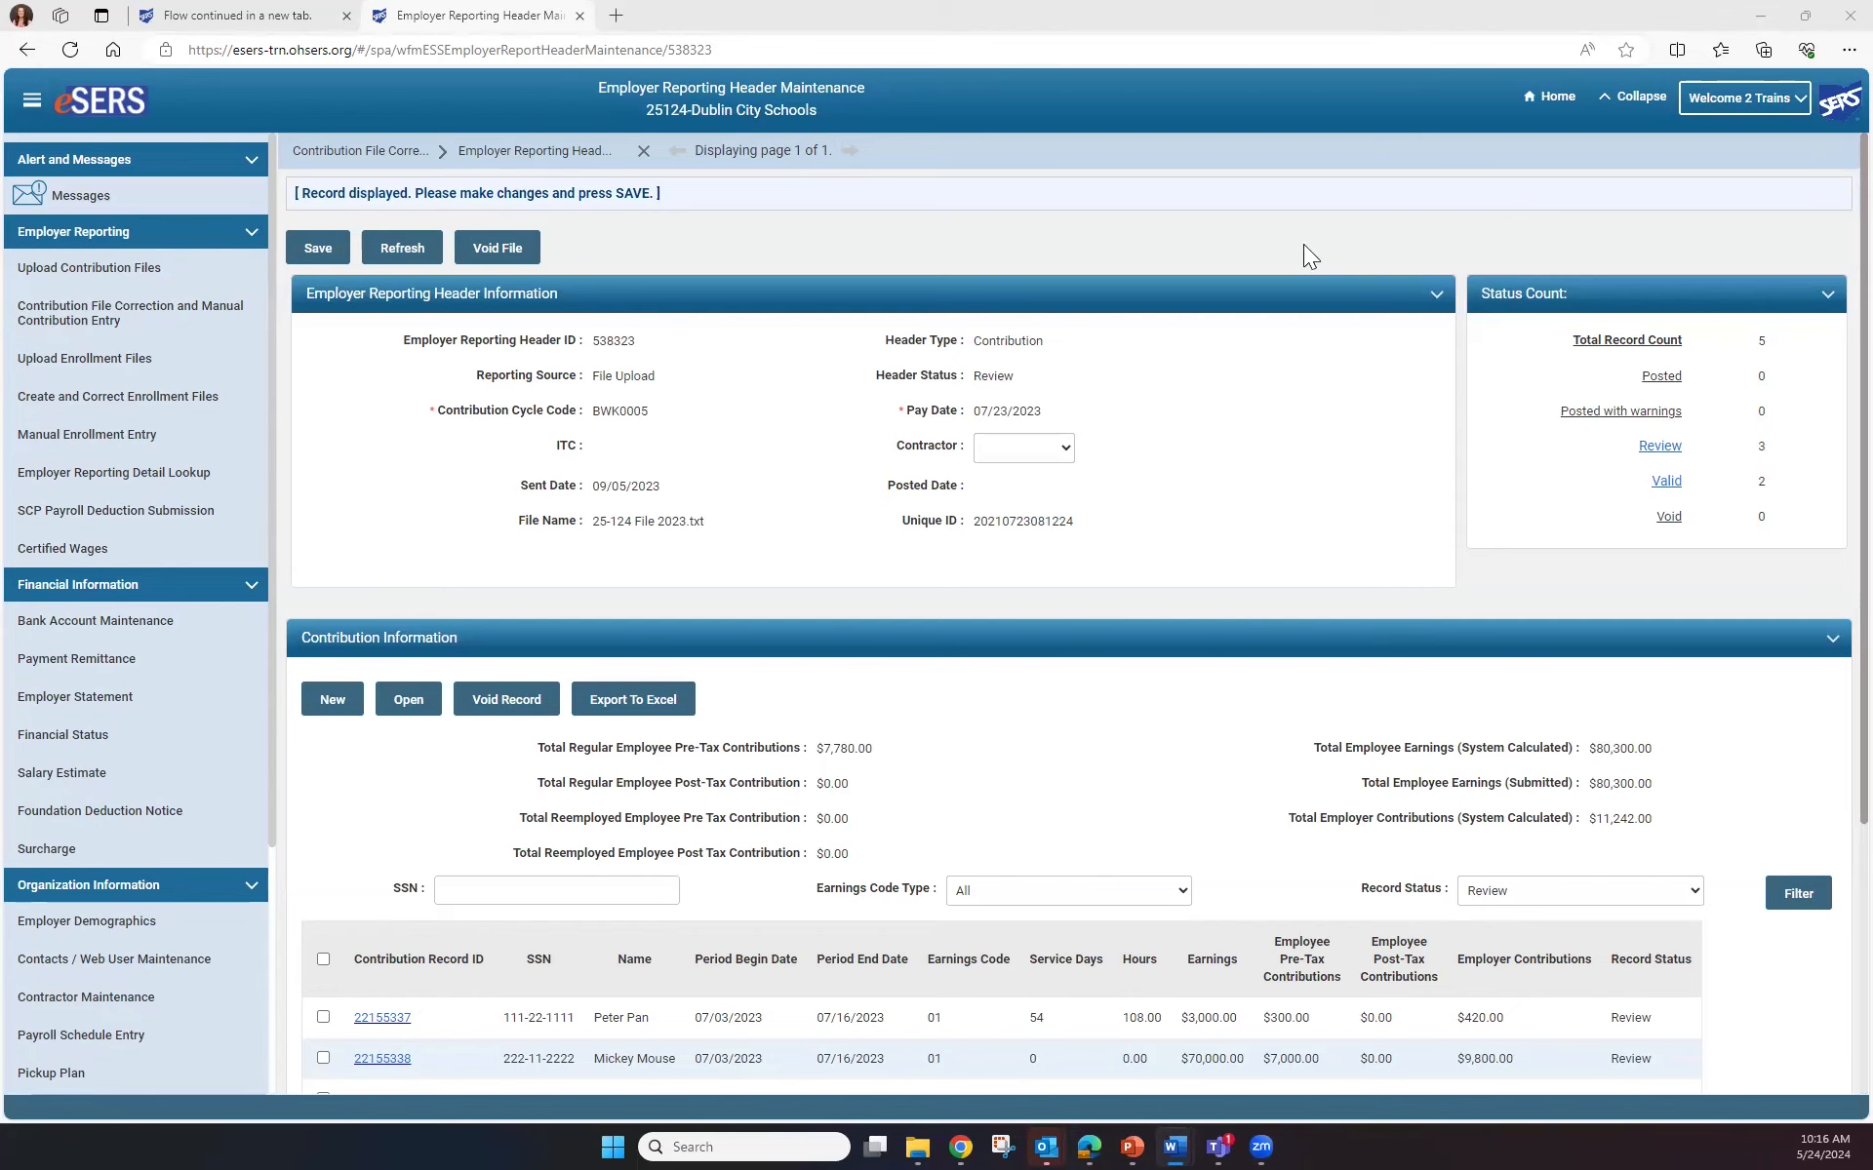
{"action": "scroll", "coordinate": [1287, 460], "scroll_direction": "down", "scroll_amount": 4}
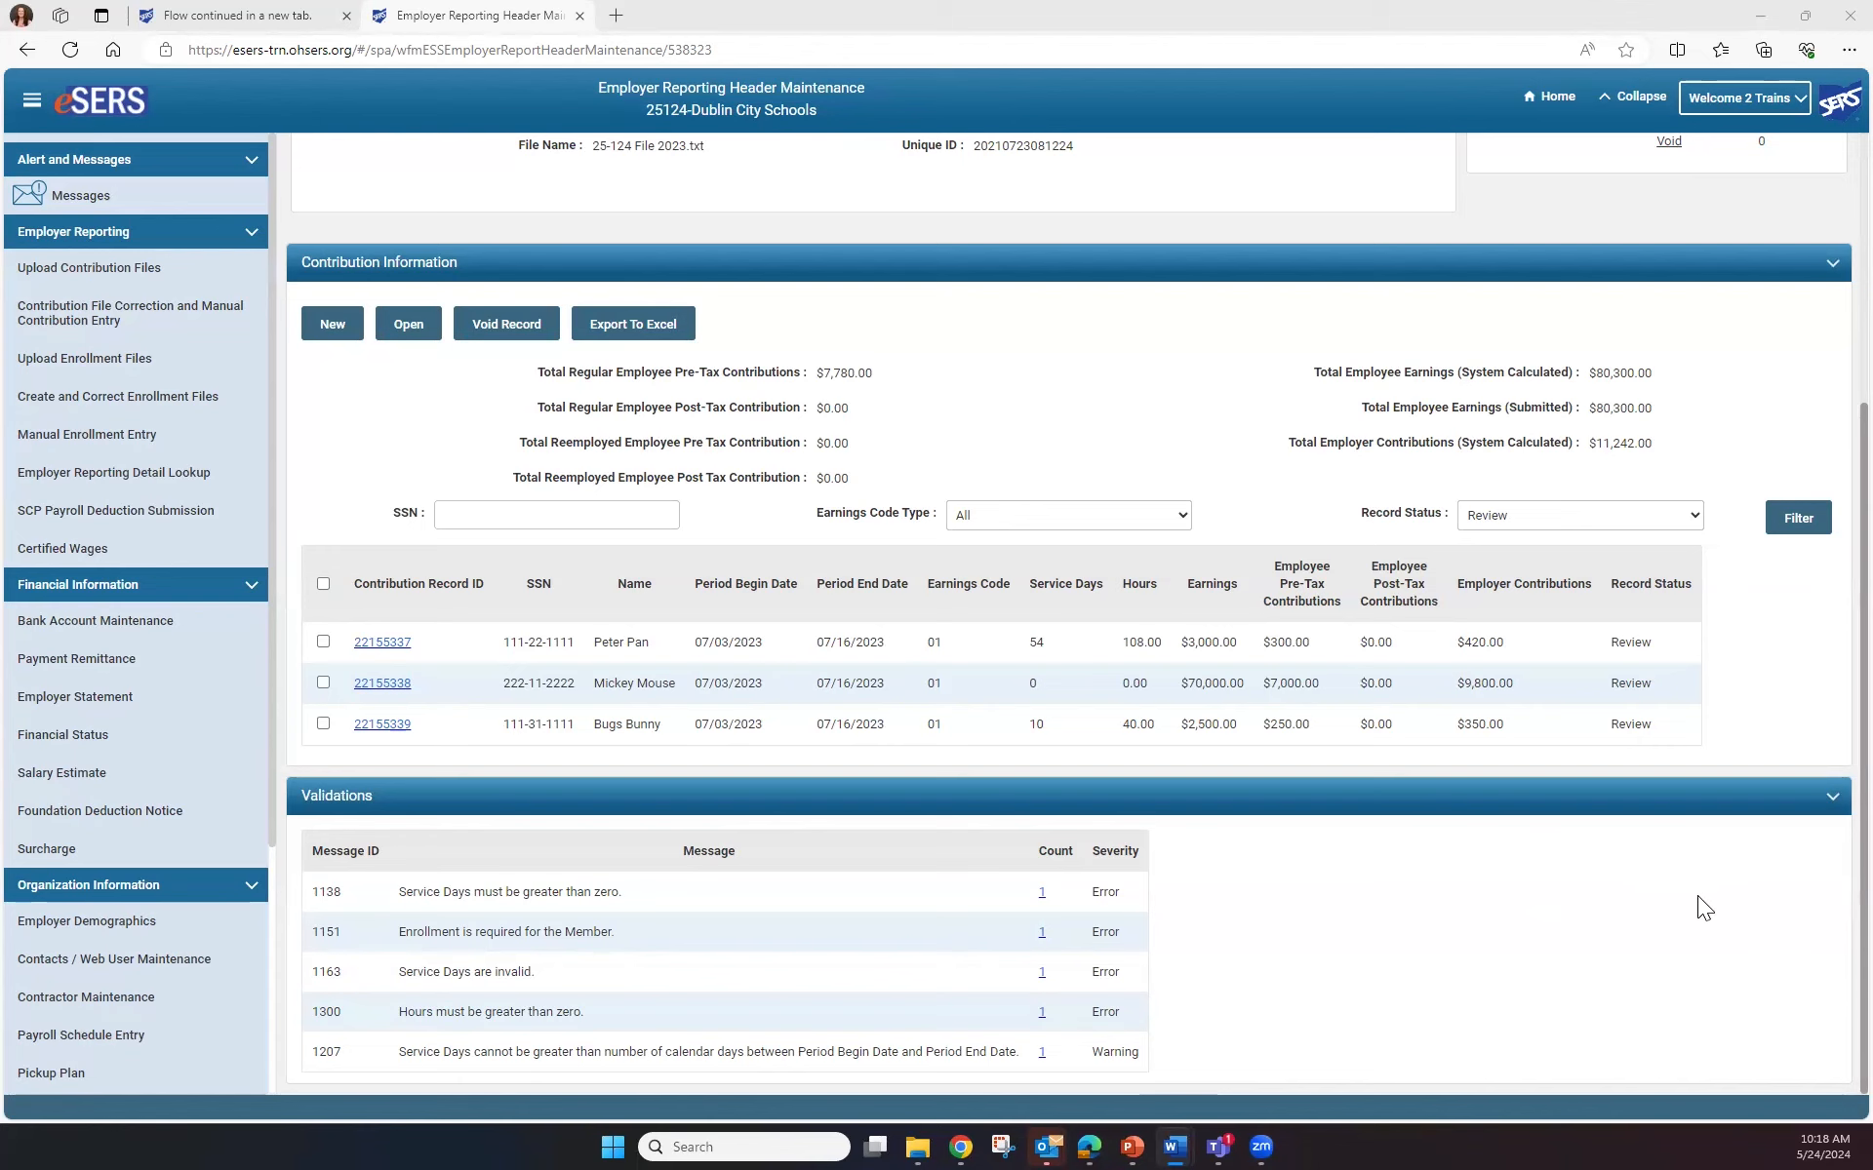
{"action": "scroll", "coordinate": [1697, 897], "scroll_direction": "up", "scroll_amount": 4}
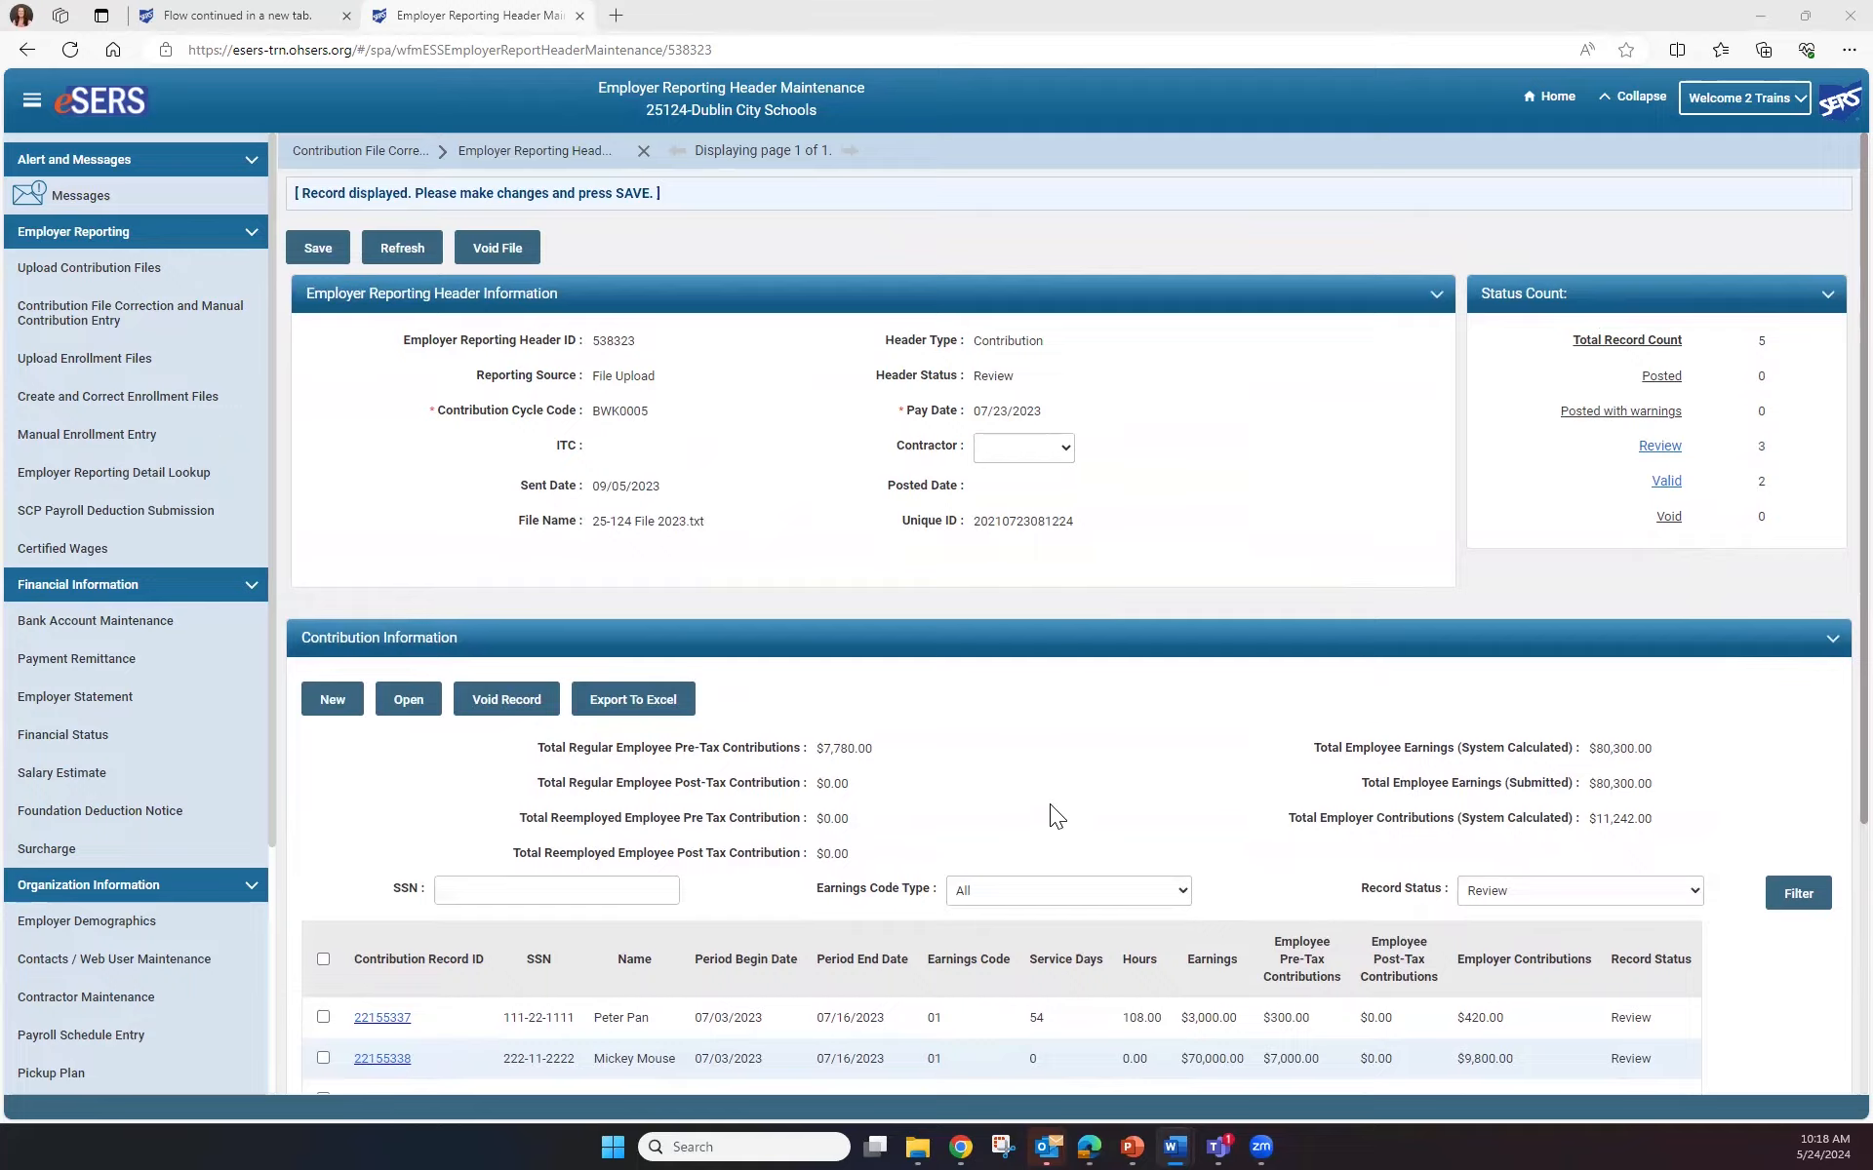
{"action": "scroll", "coordinate": [1050, 803], "scroll_direction": "down", "scroll_amount": 2}
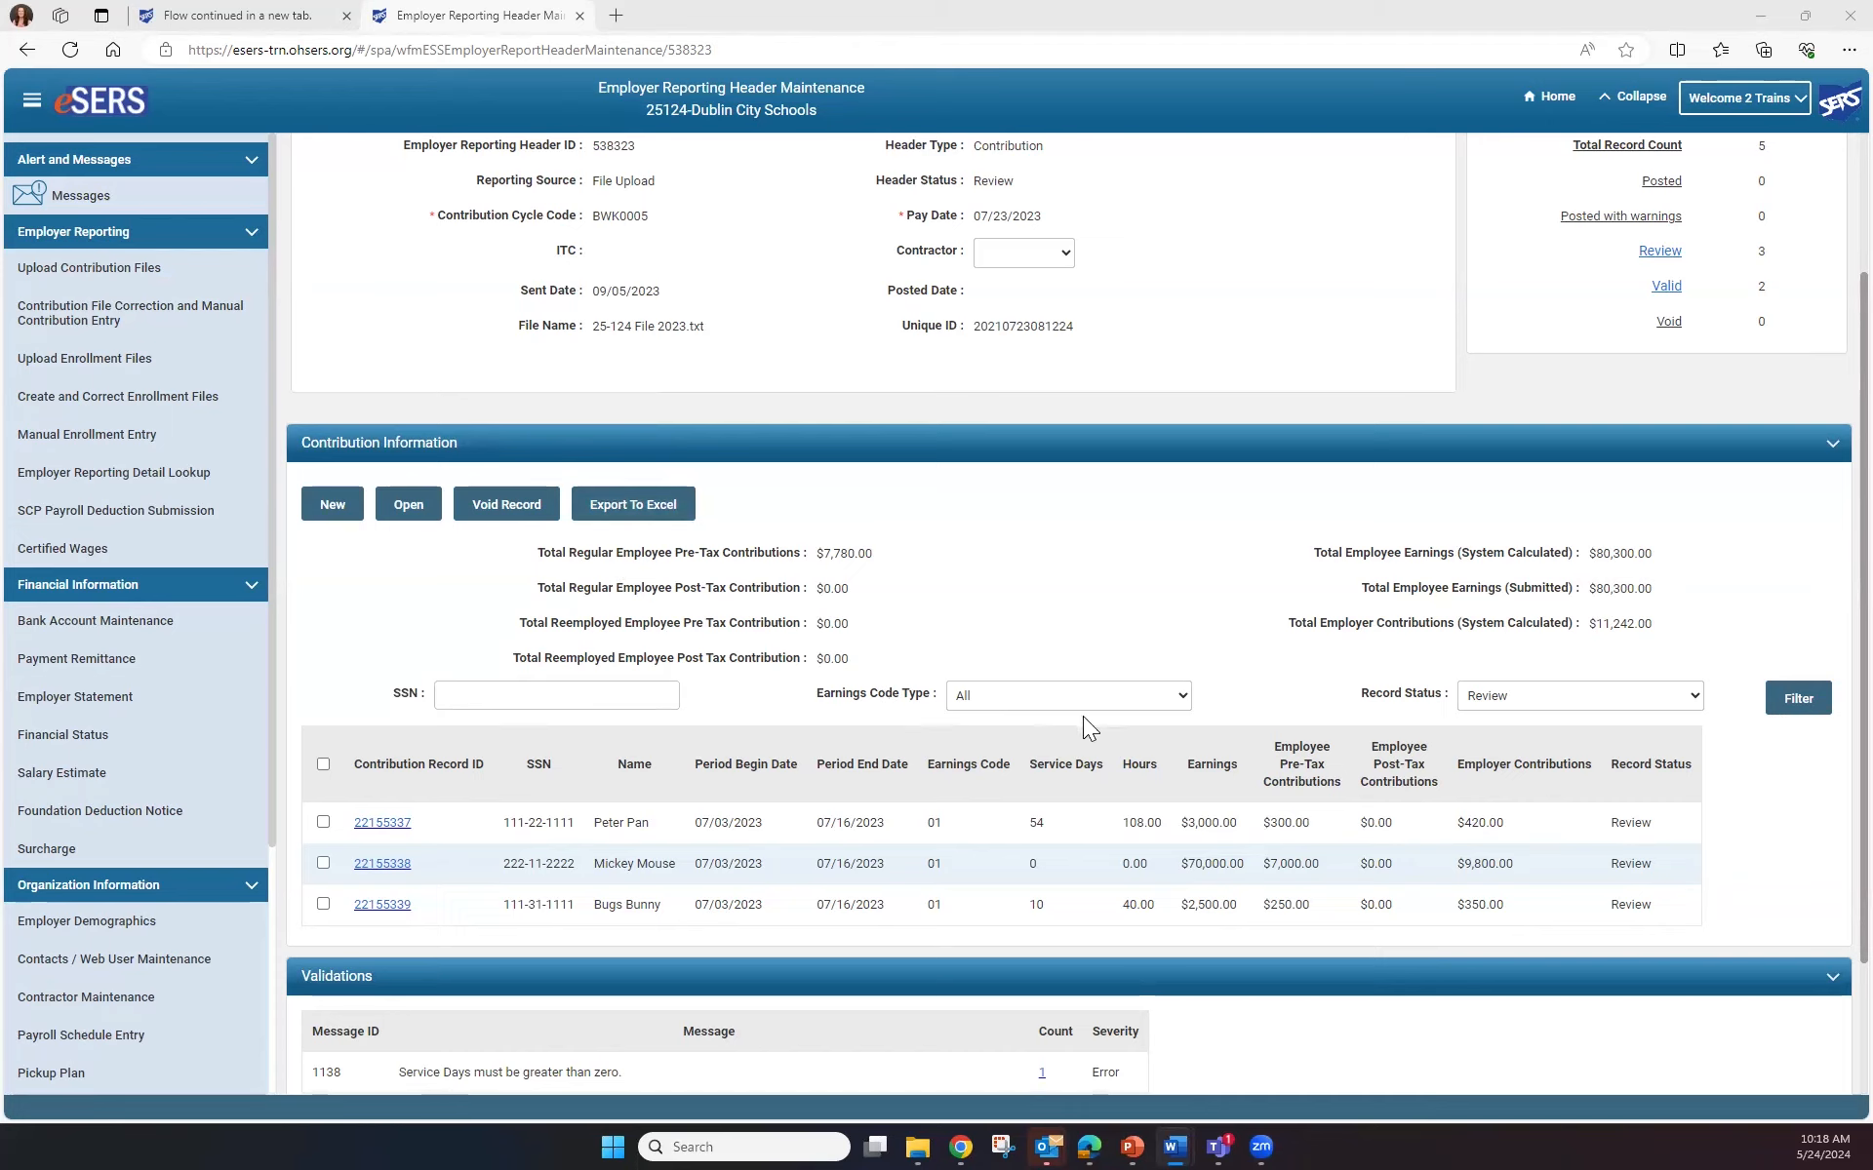
{"action": "scroll", "coordinate": [1083, 716], "scroll_direction": "down", "scroll_amount": 2}
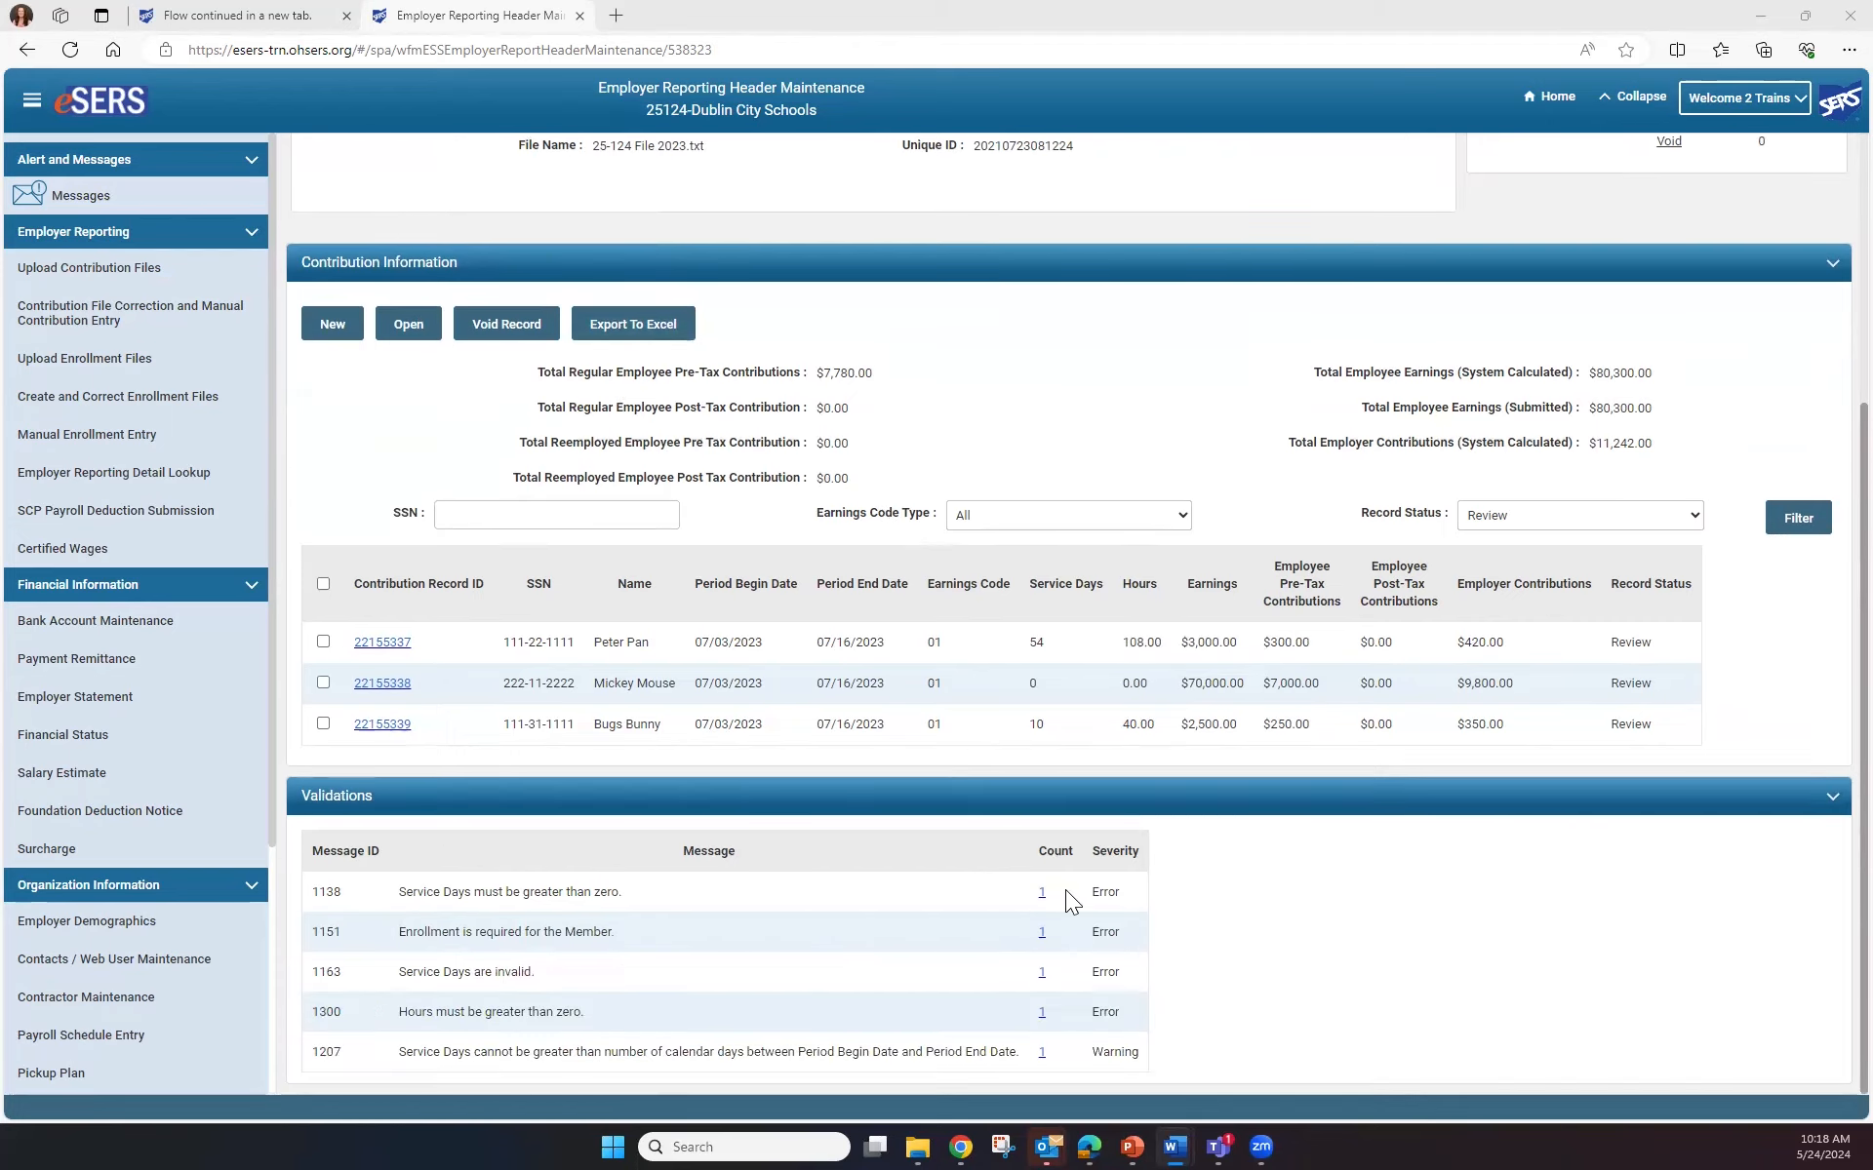
{"action": "scroll", "coordinate": [1065, 889], "scroll_direction": "up", "scroll_amount": 4}
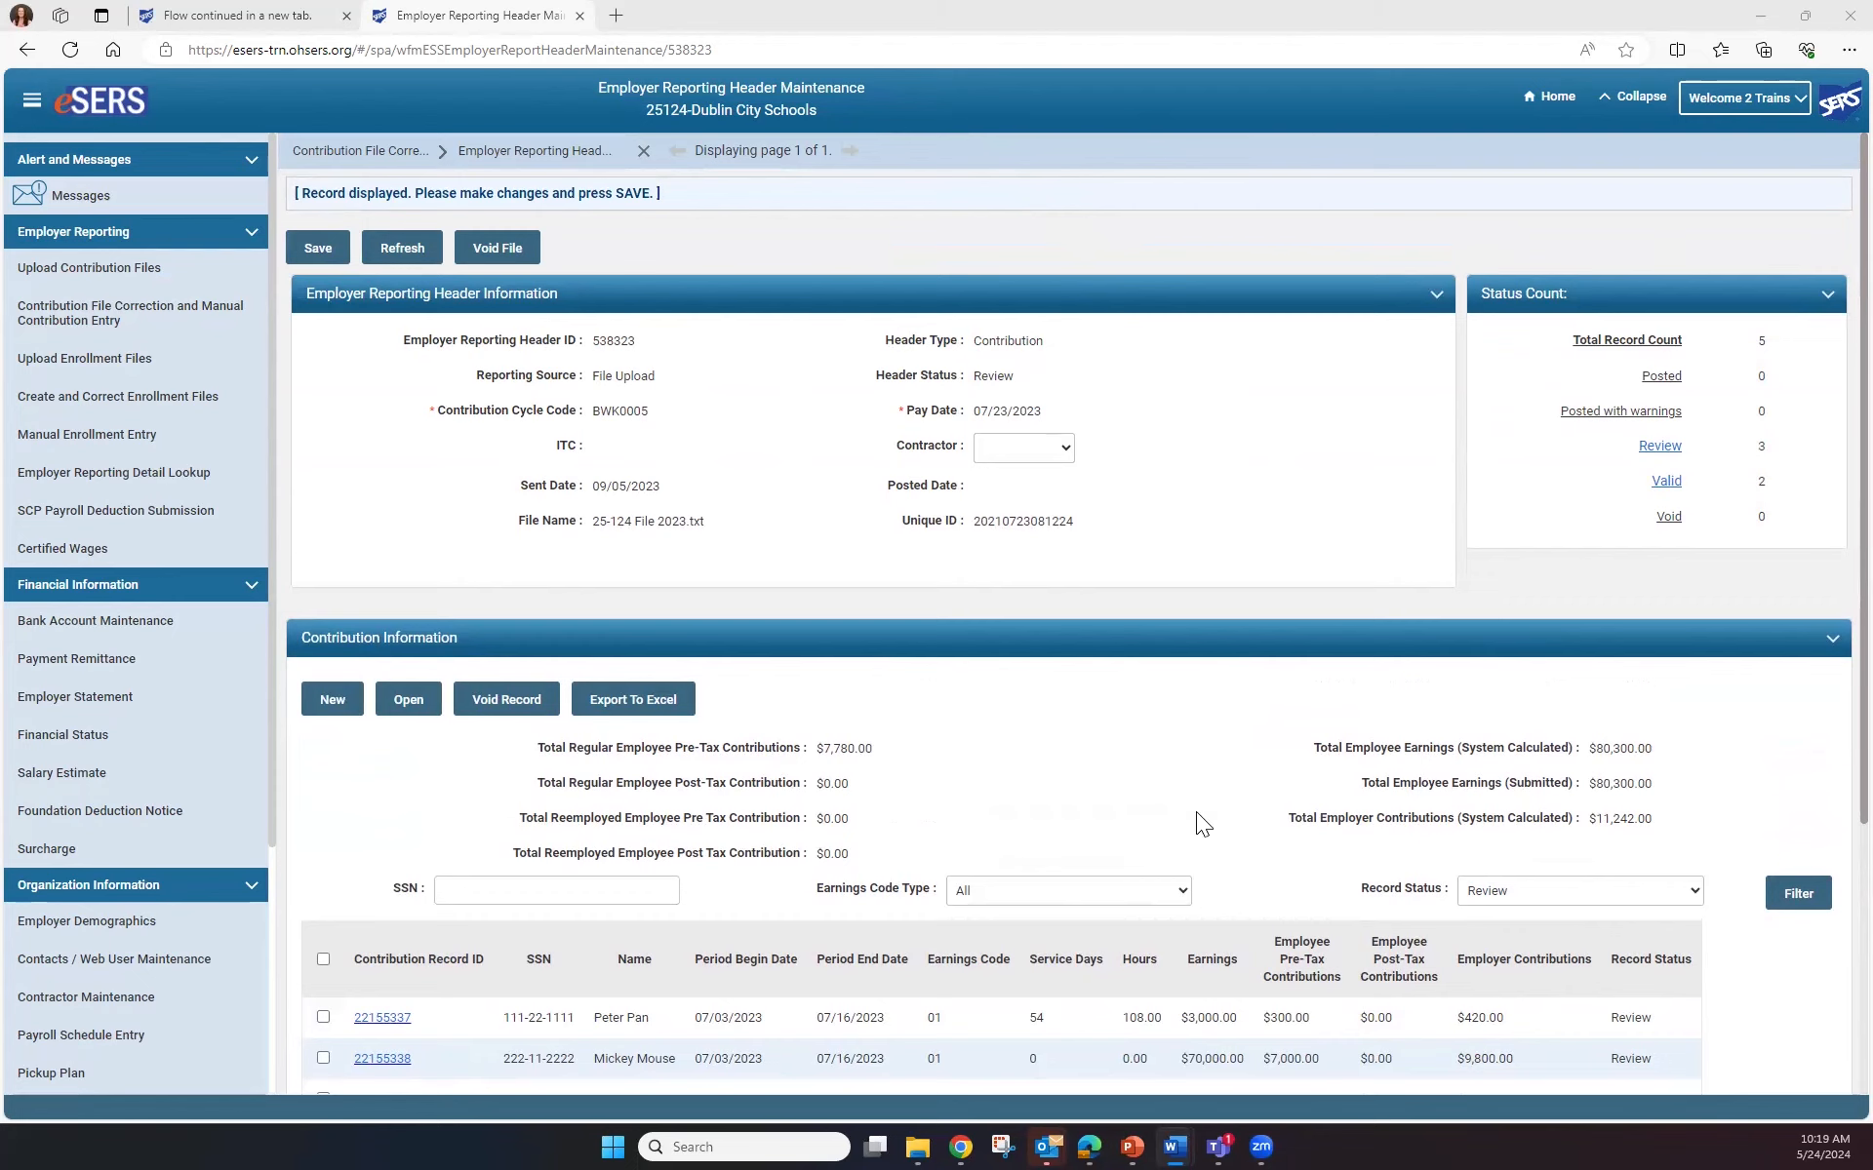
{"action": "scroll", "coordinate": [1170, 780], "scroll_direction": "down", "scroll_amount": 2}
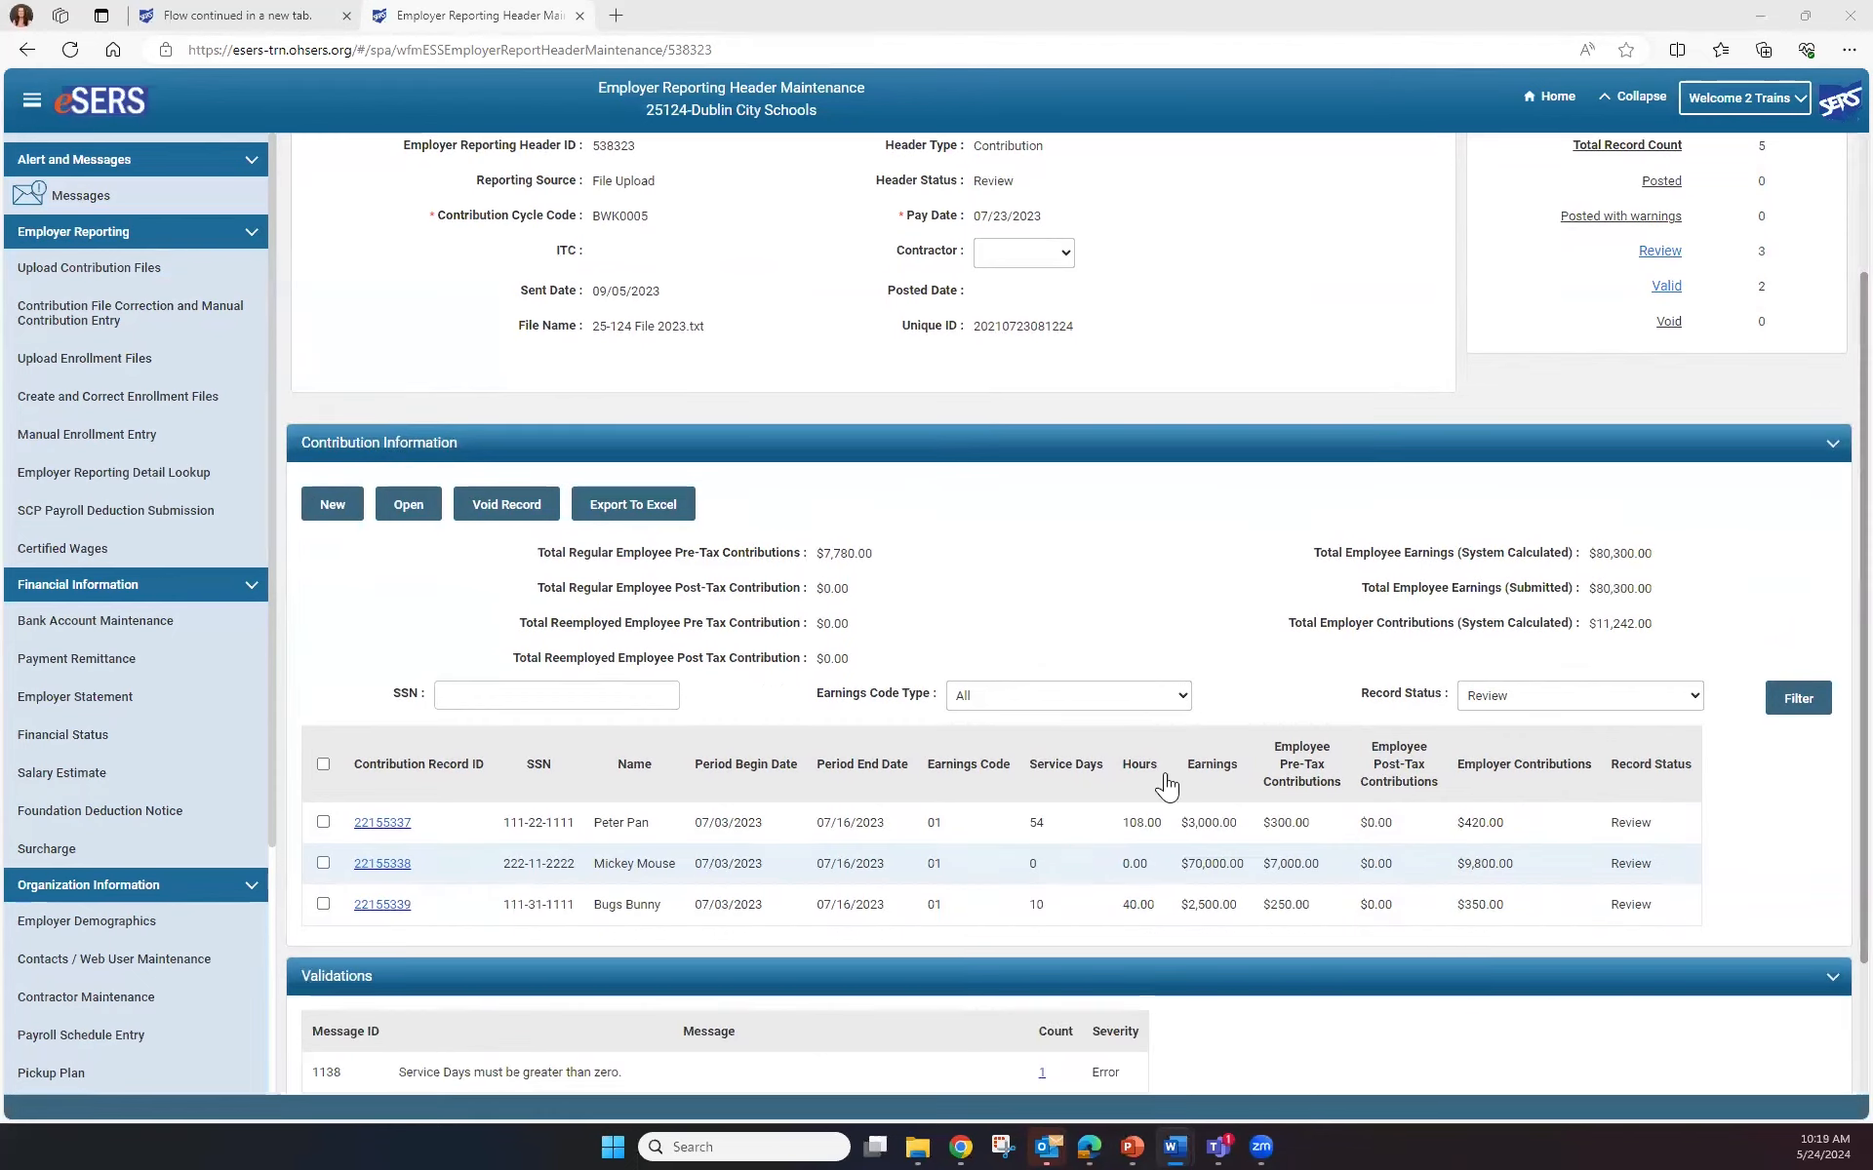
Change record 22155337's earnings code to 02 - Supplemental and save it
{"action": "left_click", "coordinate": [386, 825]}
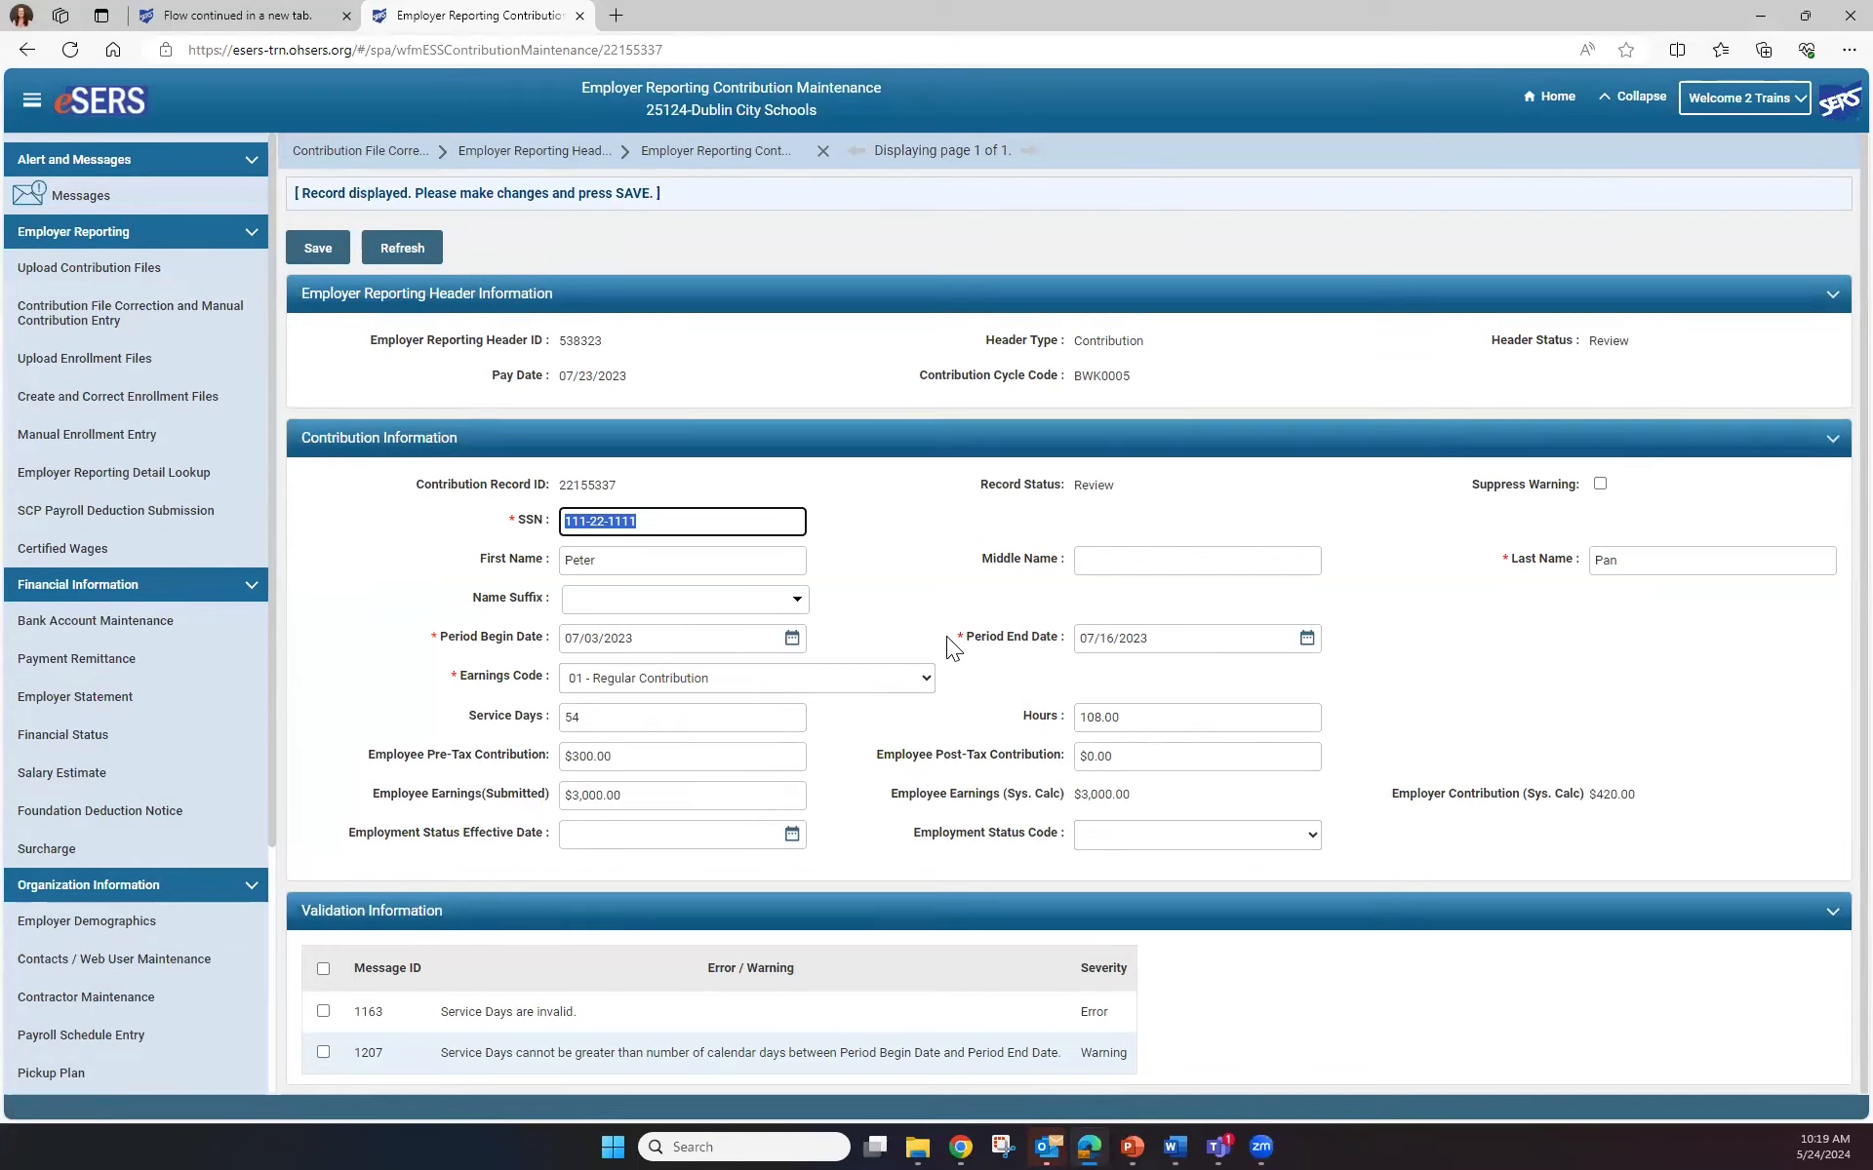
{"action": "left_click", "coordinate": [926, 682]}
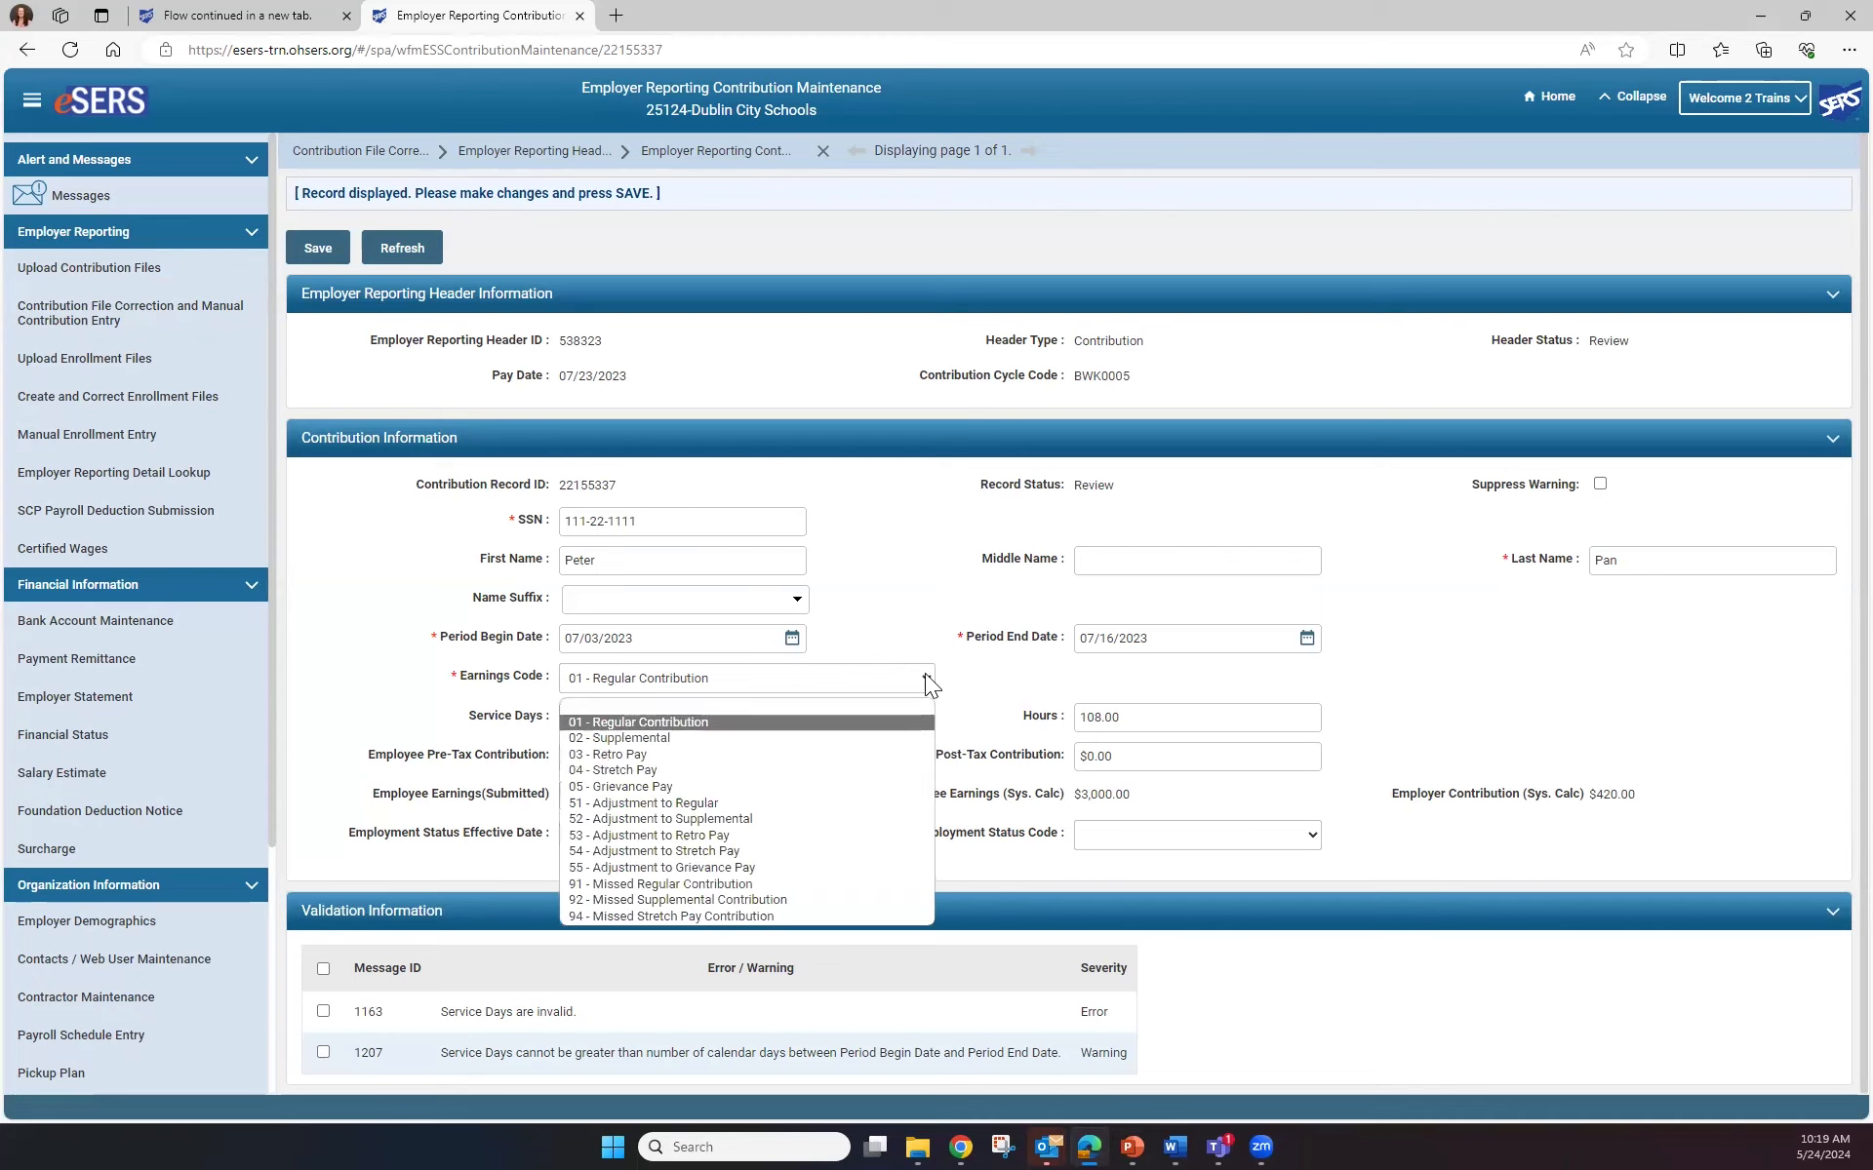
{"action": "left_click", "coordinate": [913, 634]}
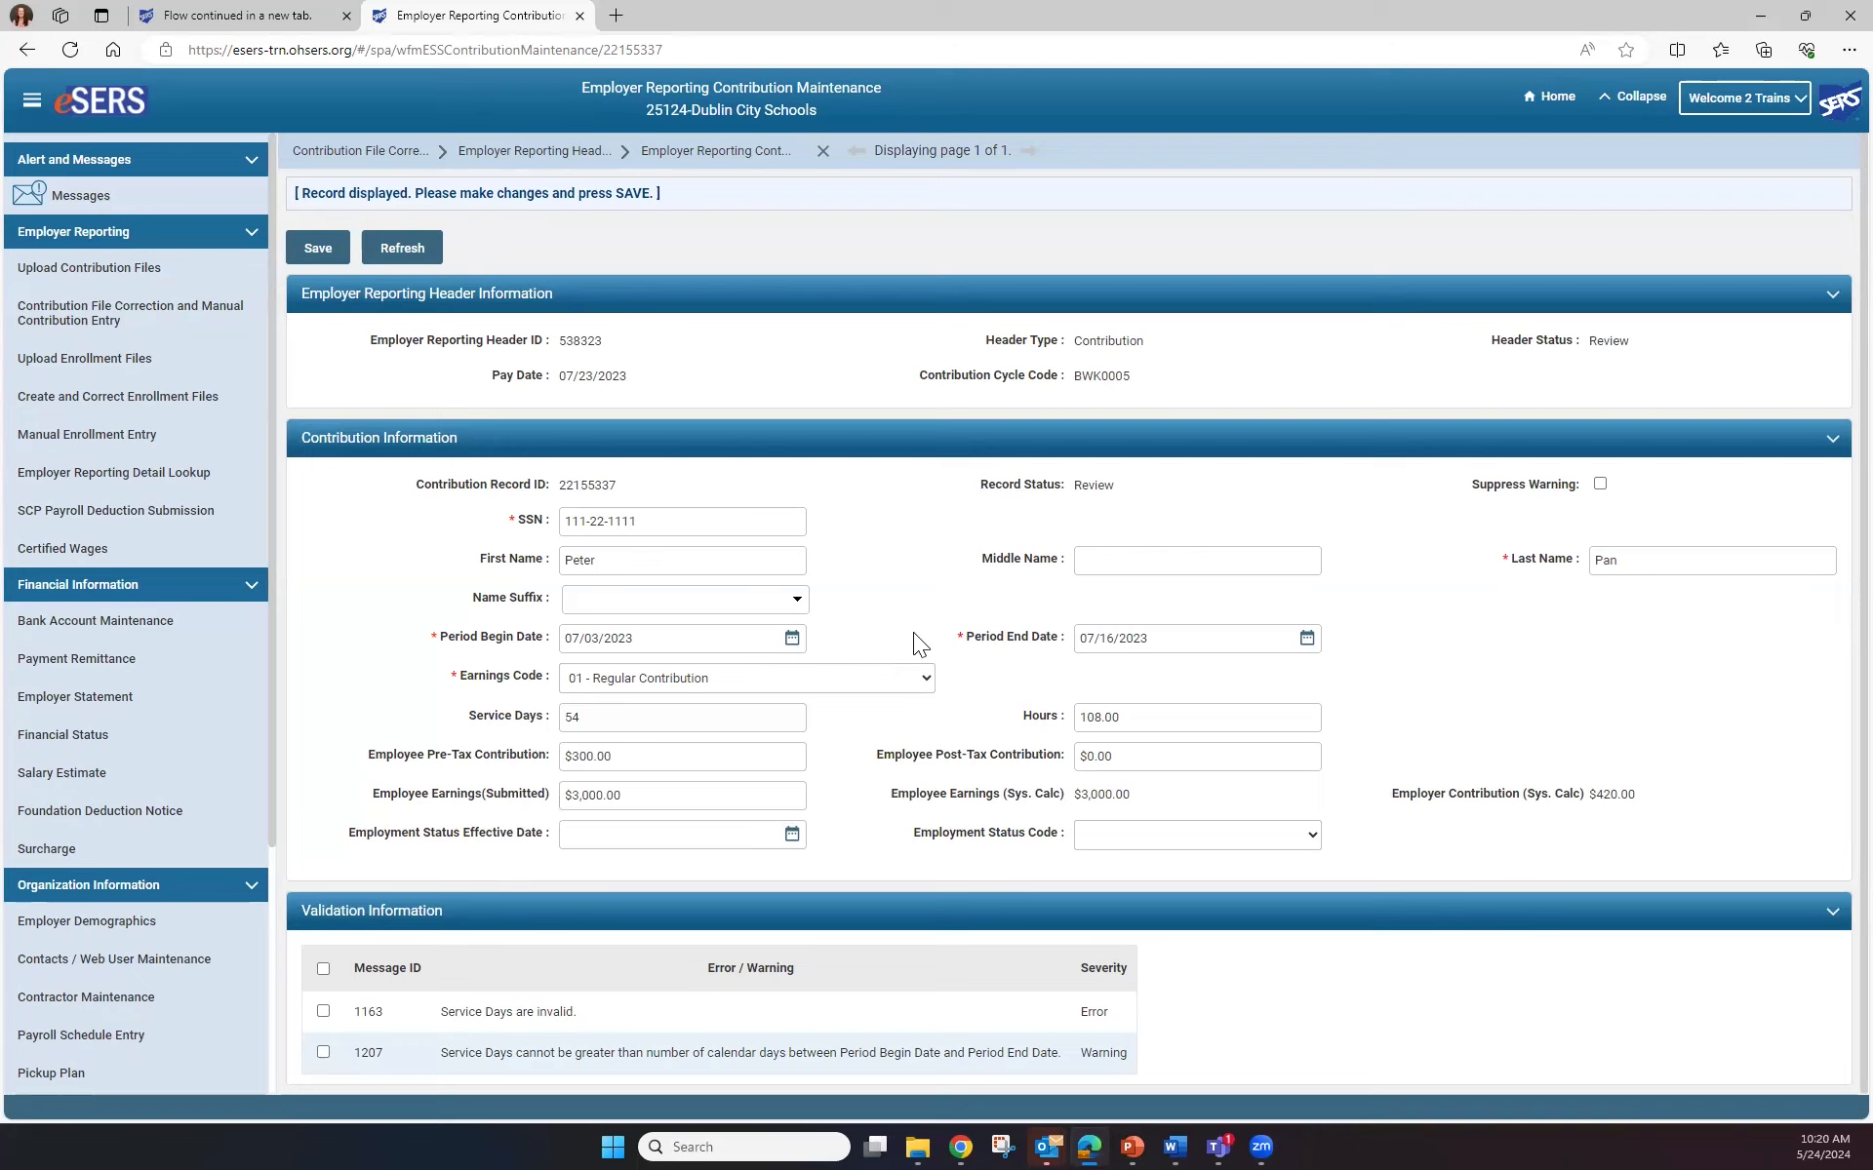
{"action": "key", "text": "Down"}
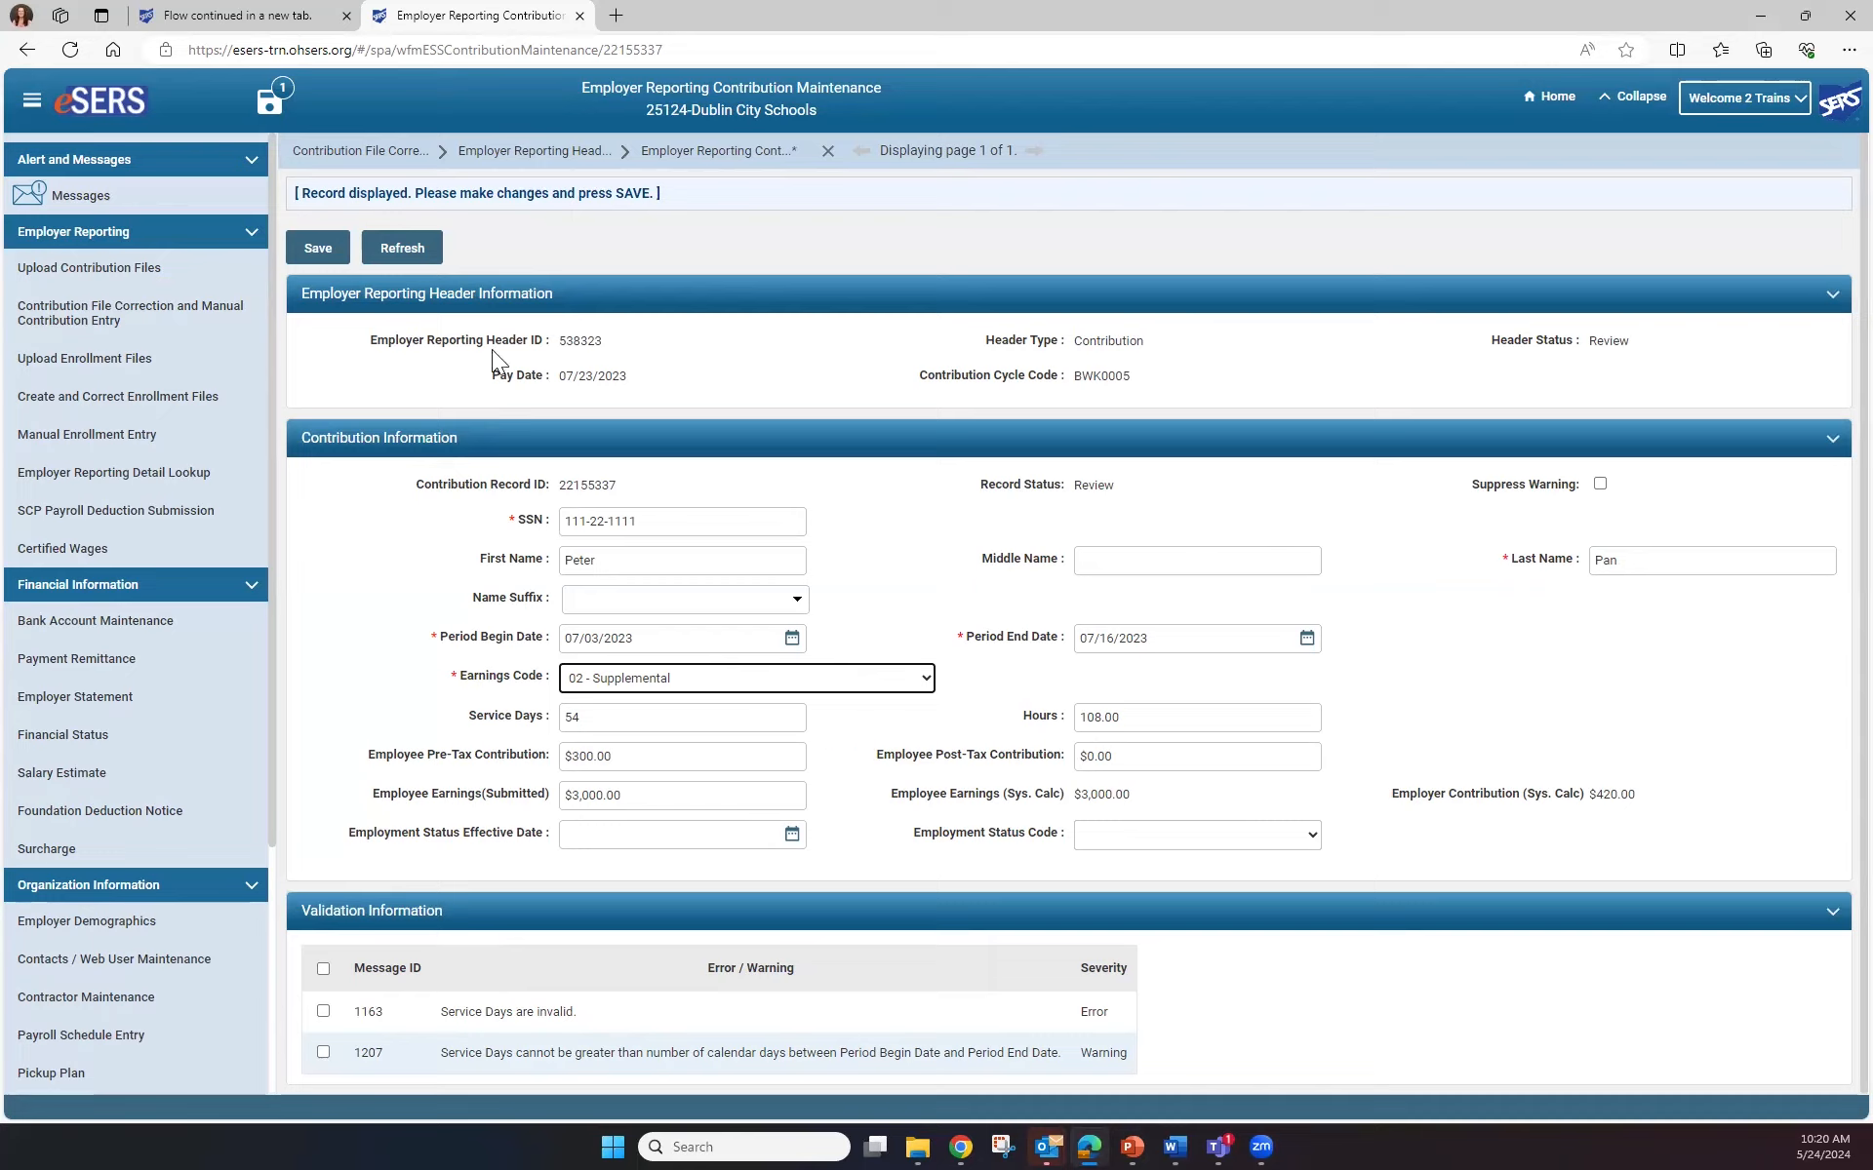
{"action": "left_click", "coordinate": [310, 248]}
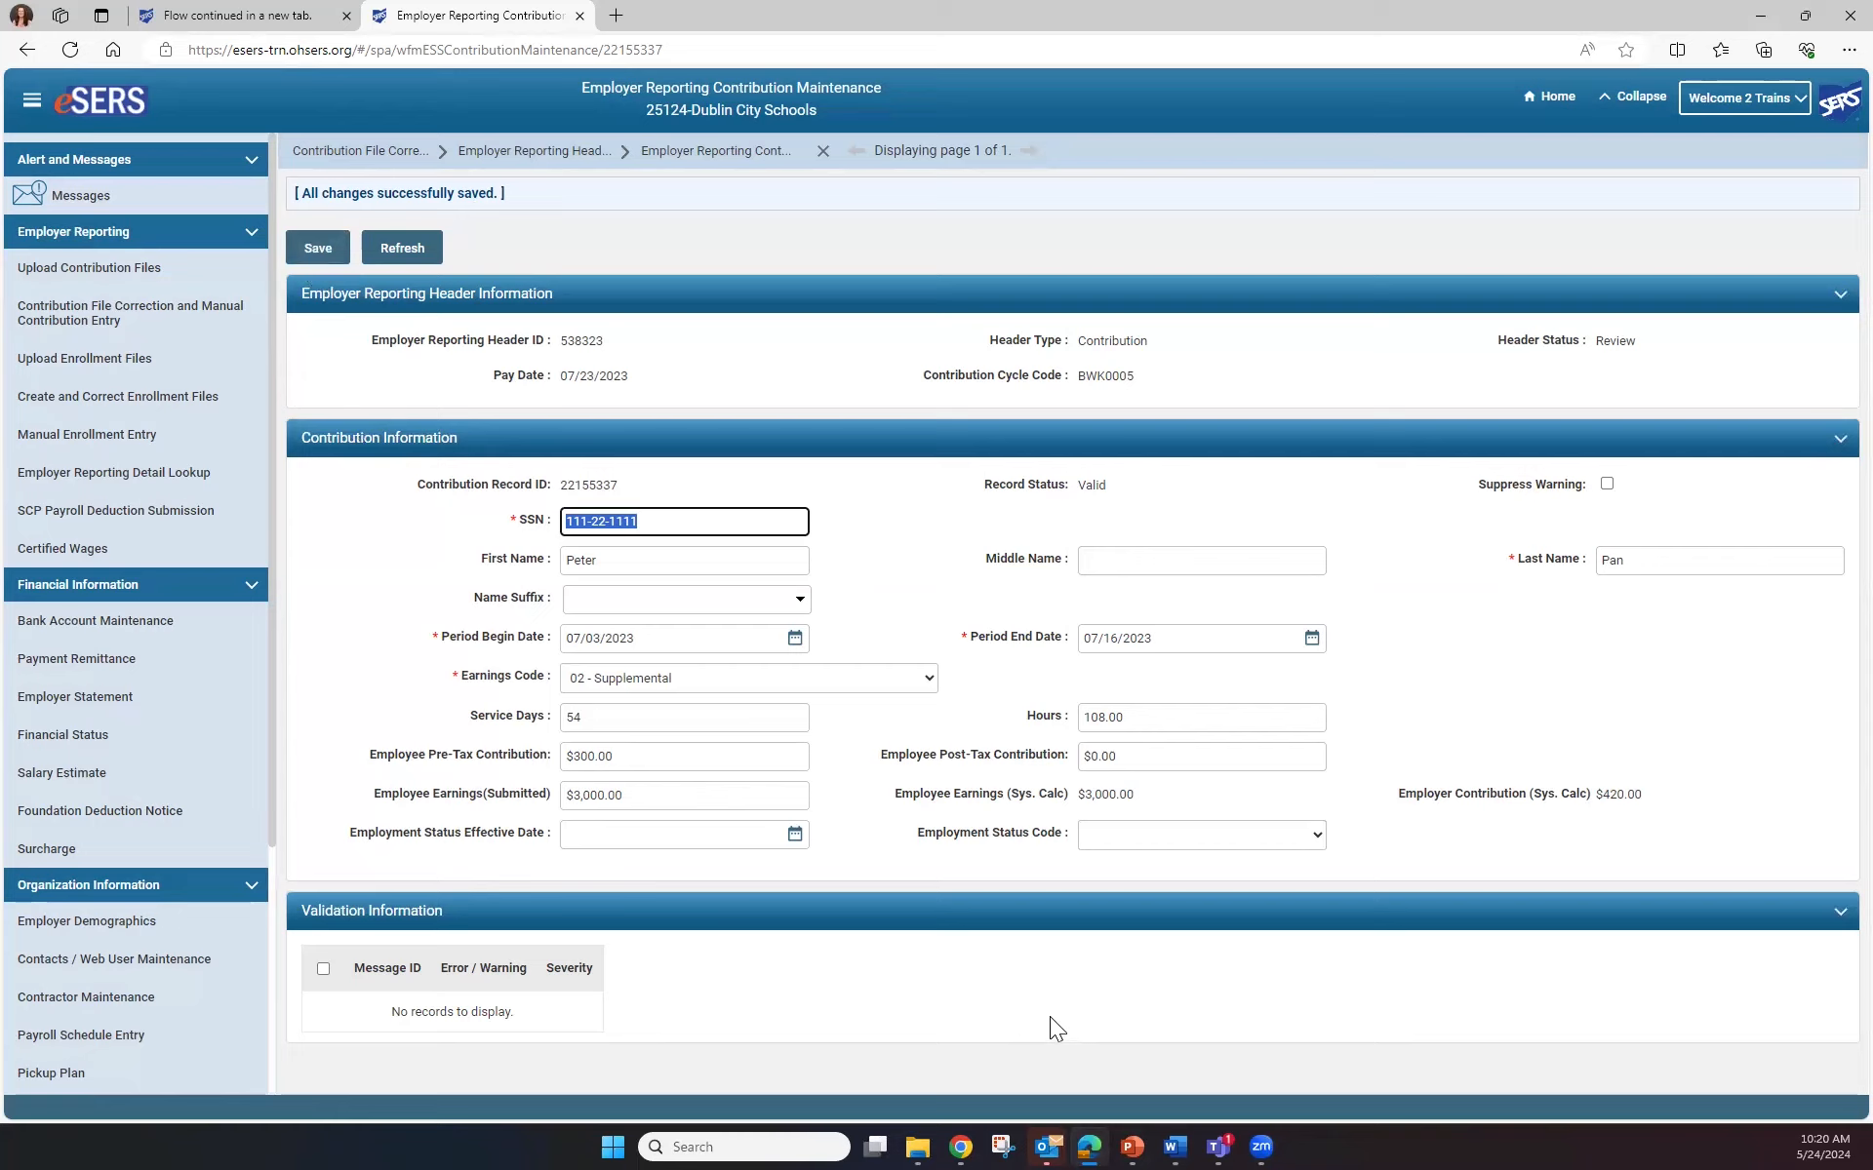
Go back to header 538323 and open contribution record 22155338
{"action": "left_click", "coordinate": [544, 150]}
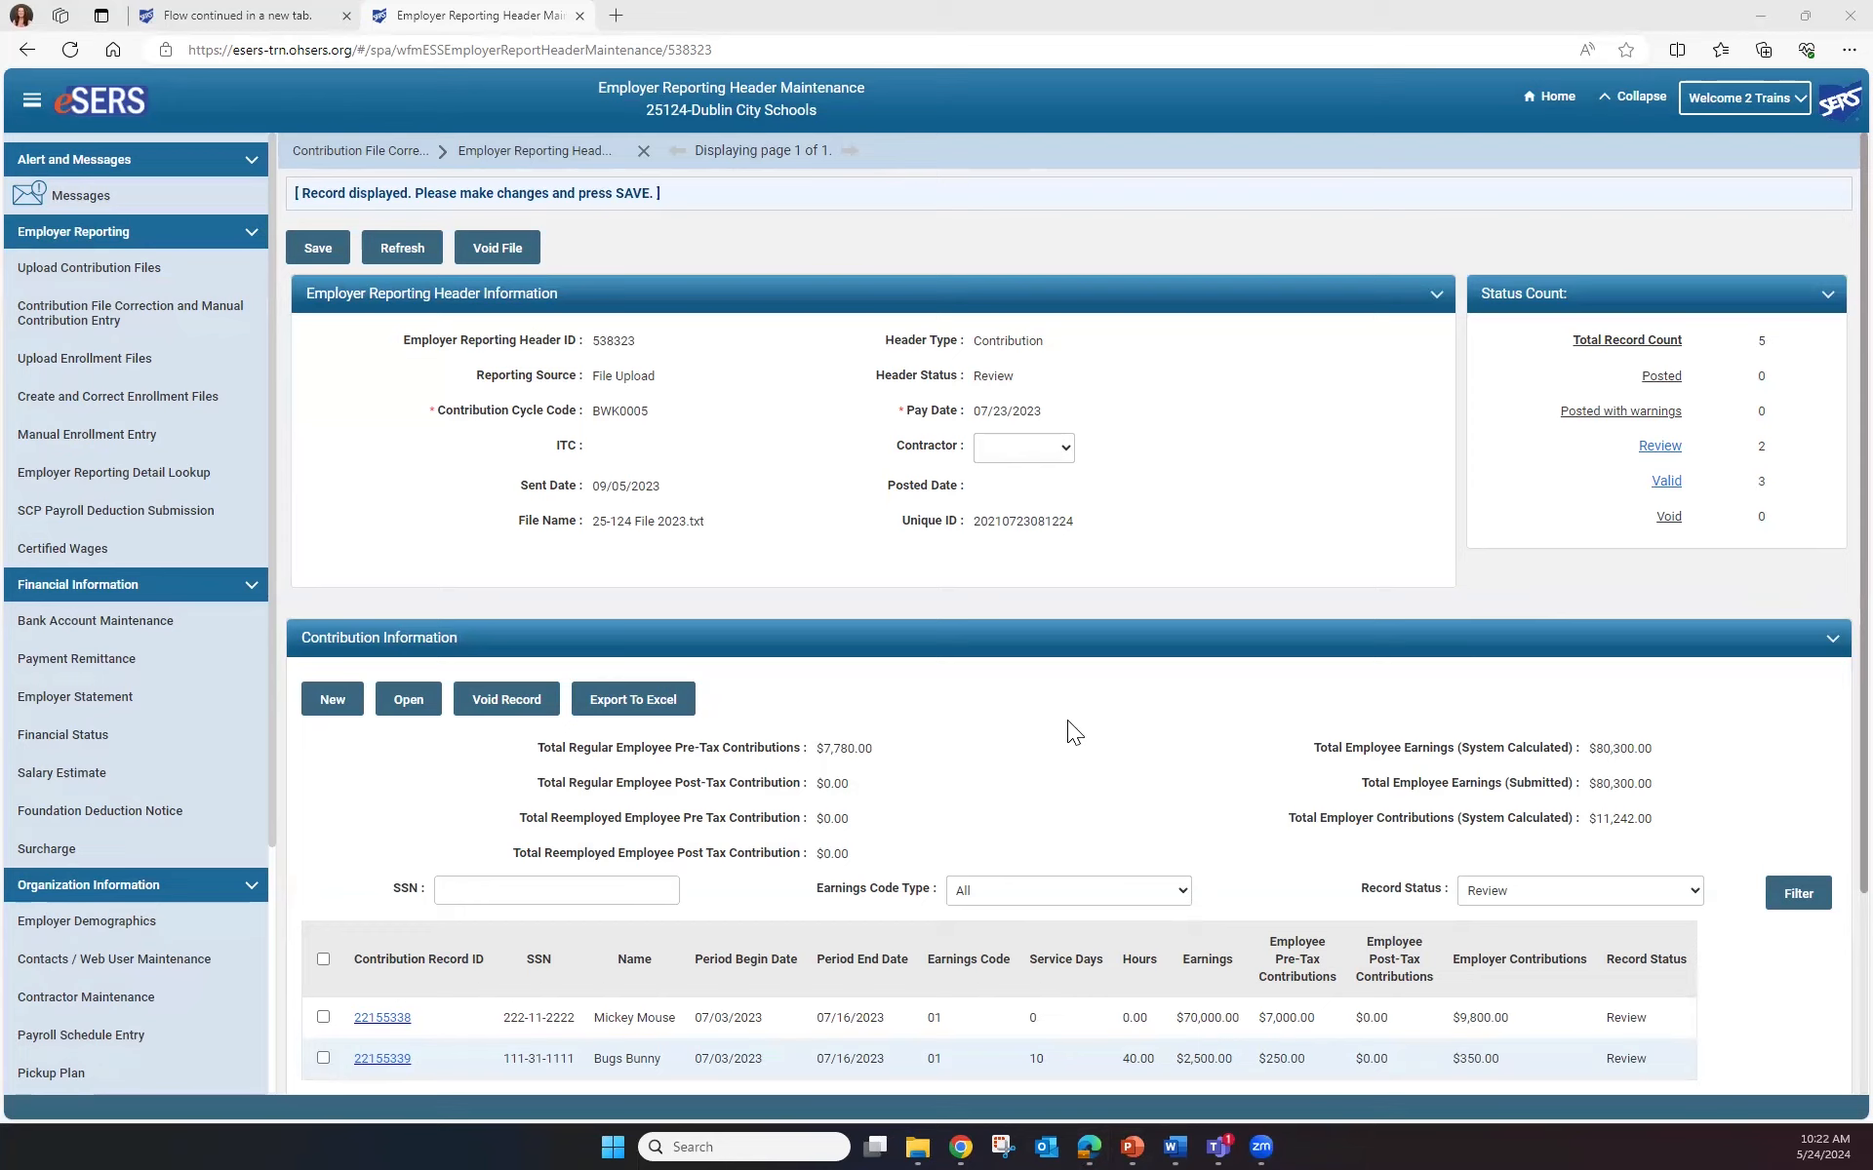
{"action": "left_click", "coordinate": [397, 1020]}
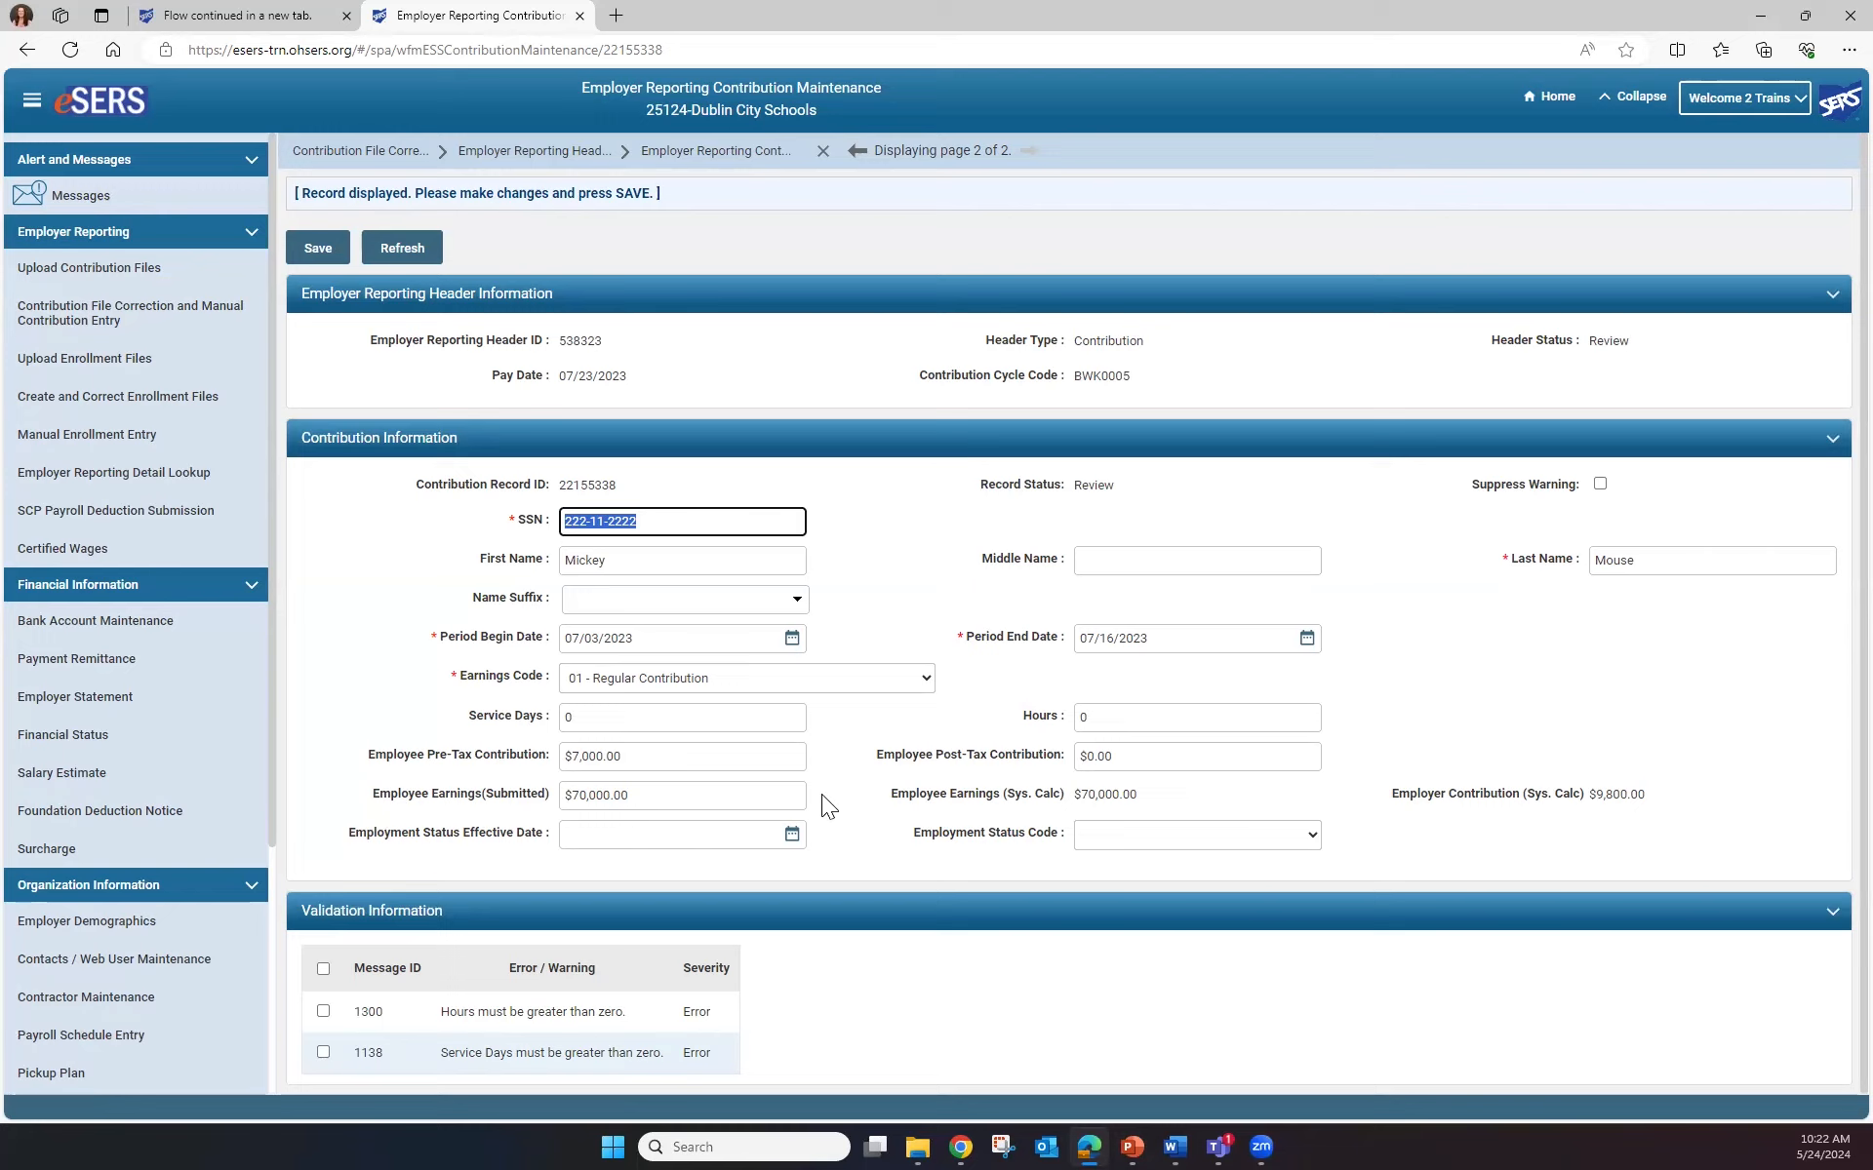
Select record 22155338 in header 538323's contribution list for voiding
{"action": "left_click", "coordinate": [567, 154]}
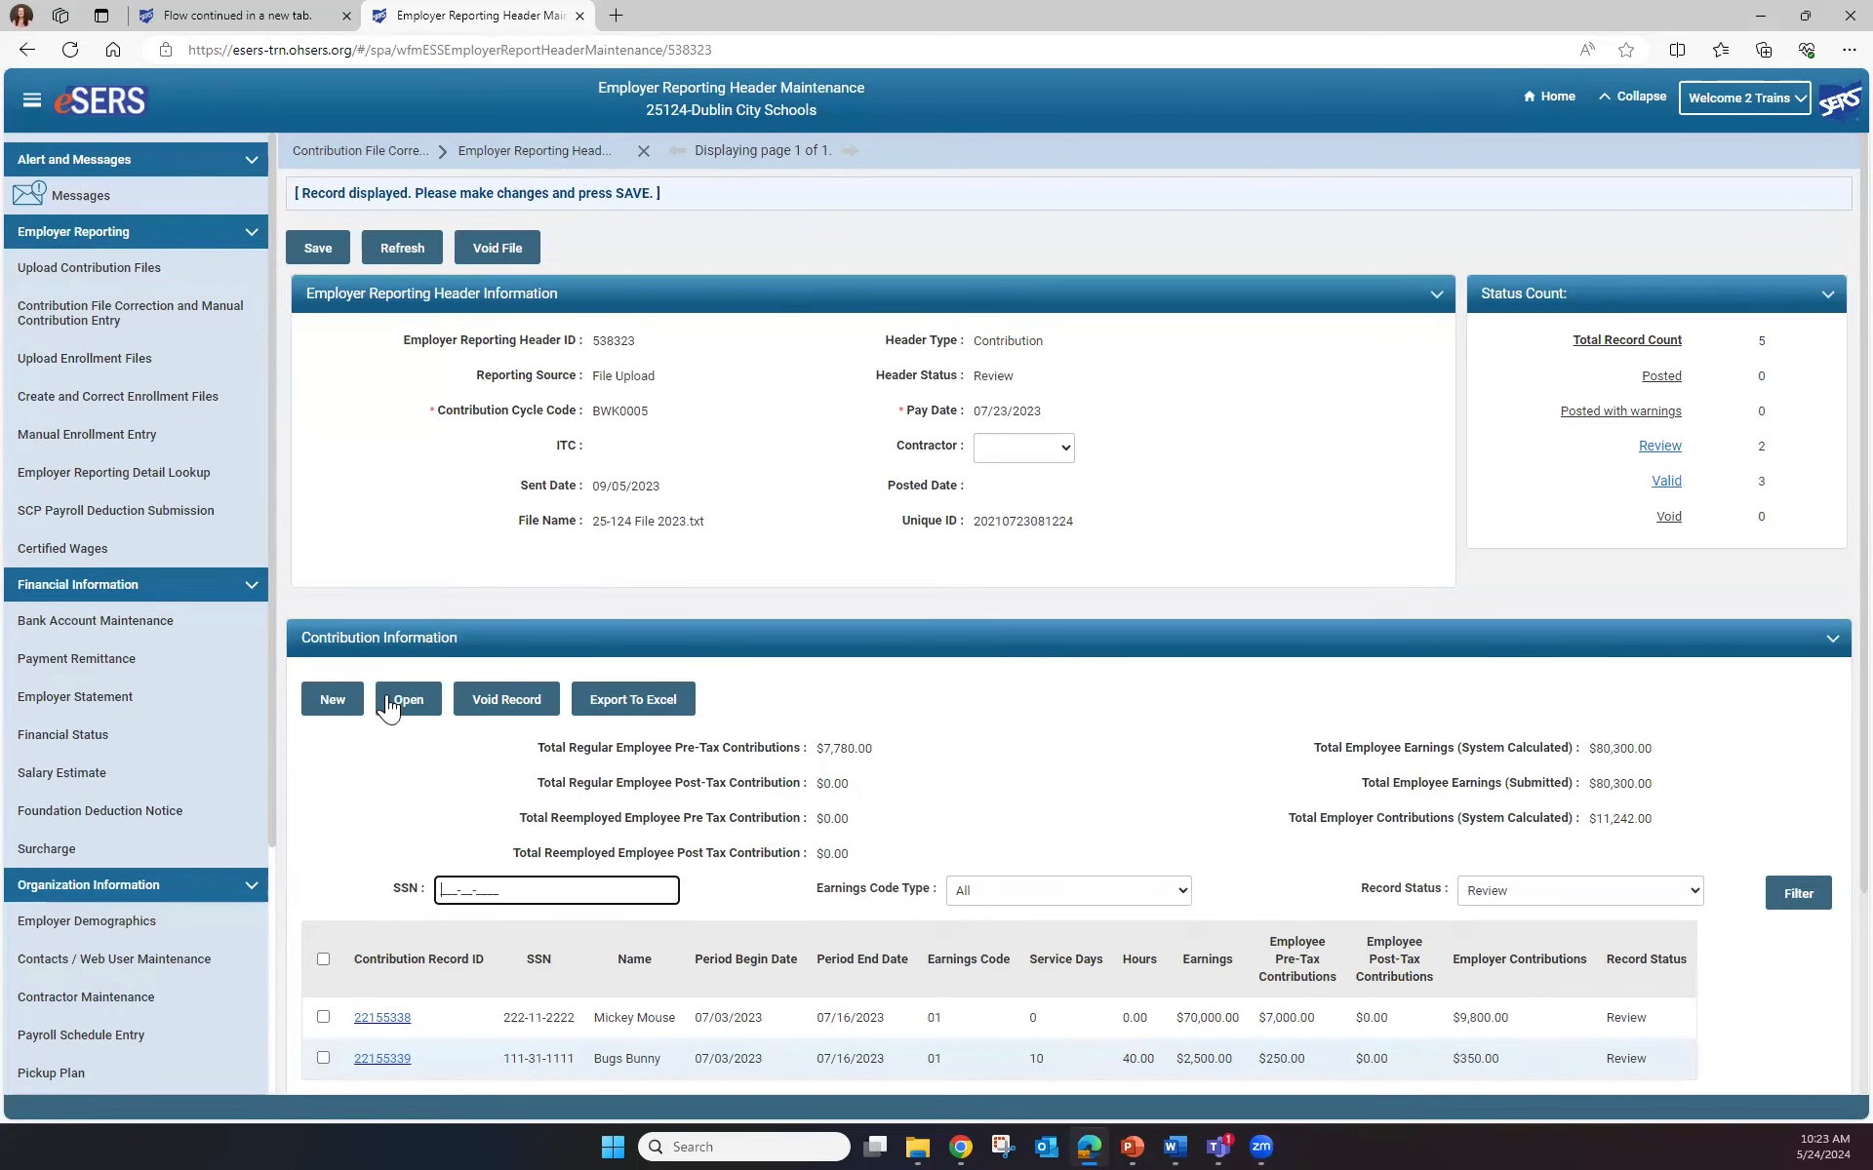
{"action": "scroll", "coordinate": [399, 780], "scroll_direction": "down", "scroll_amount": 1}
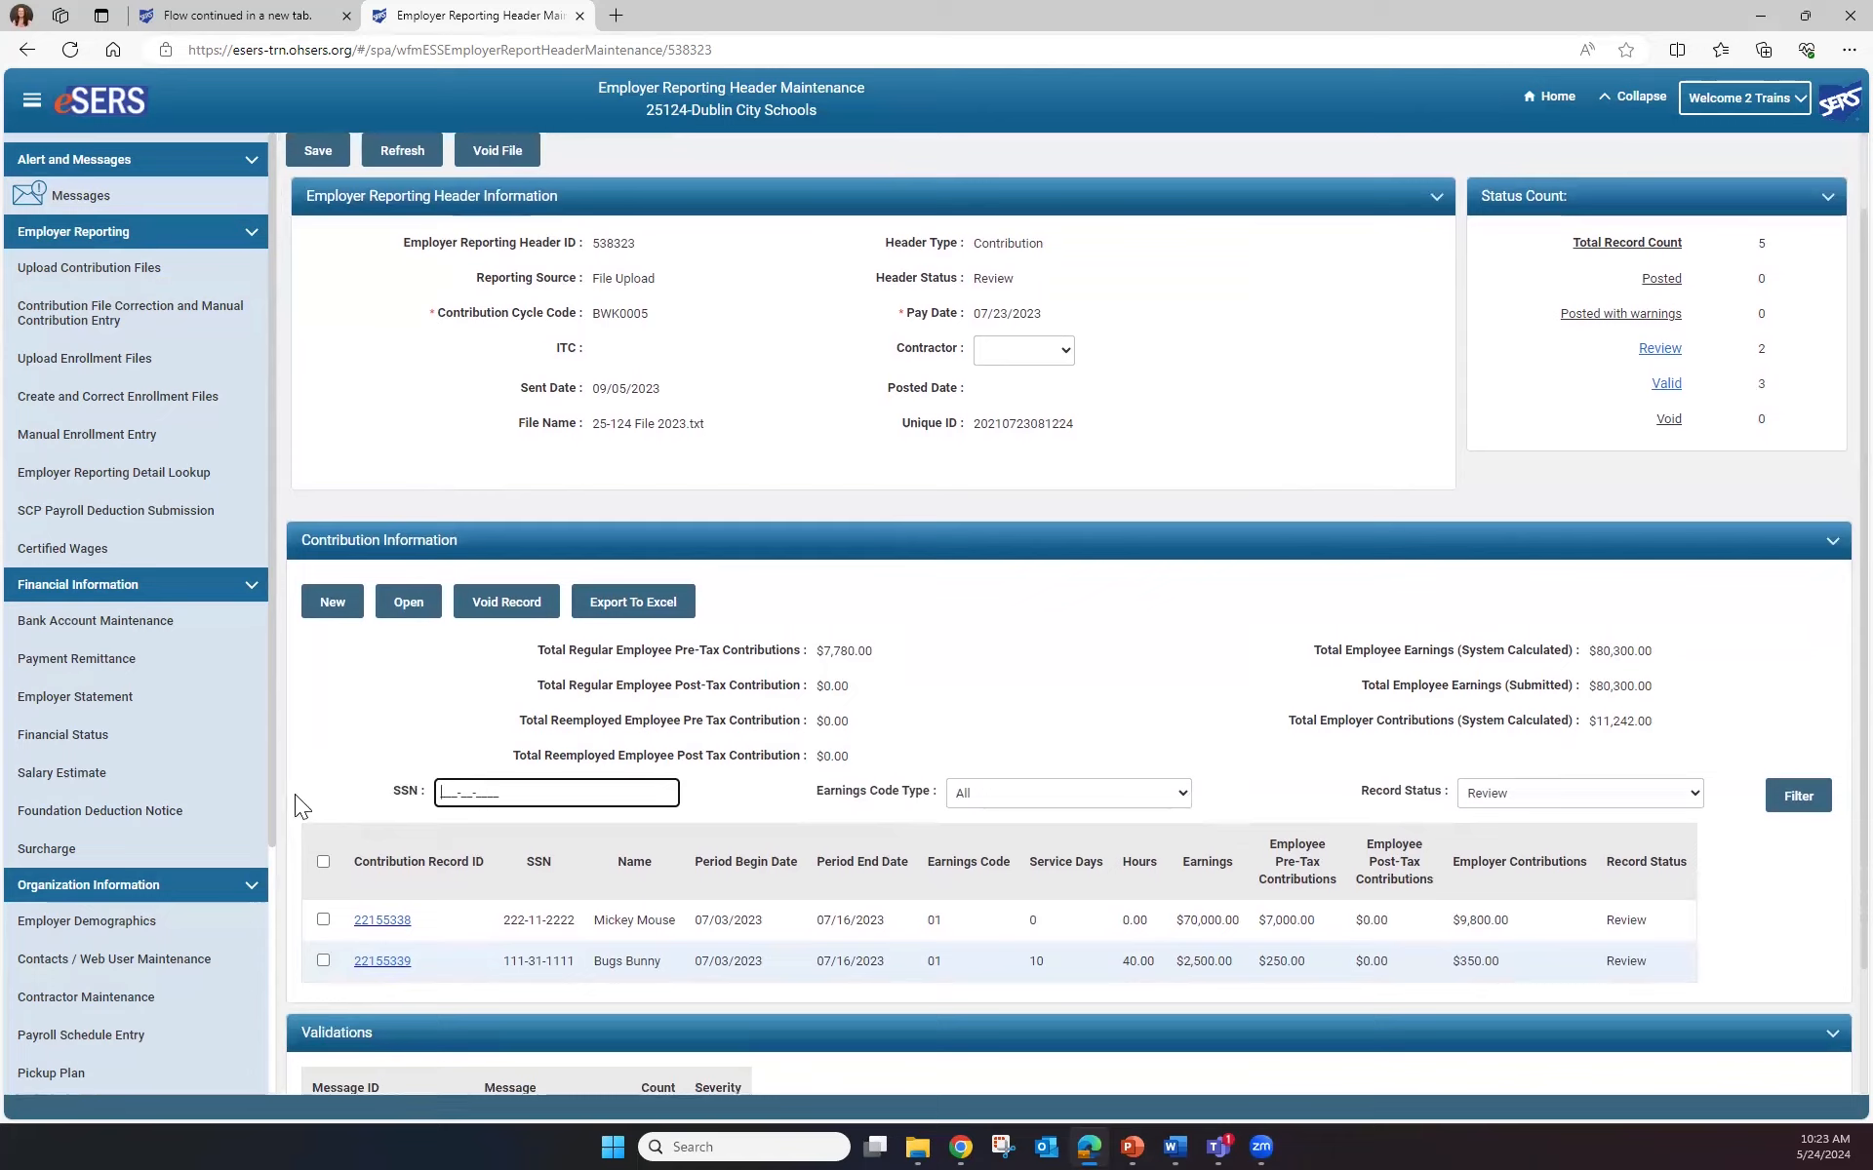
{"action": "left_click", "coordinate": [322, 920]}
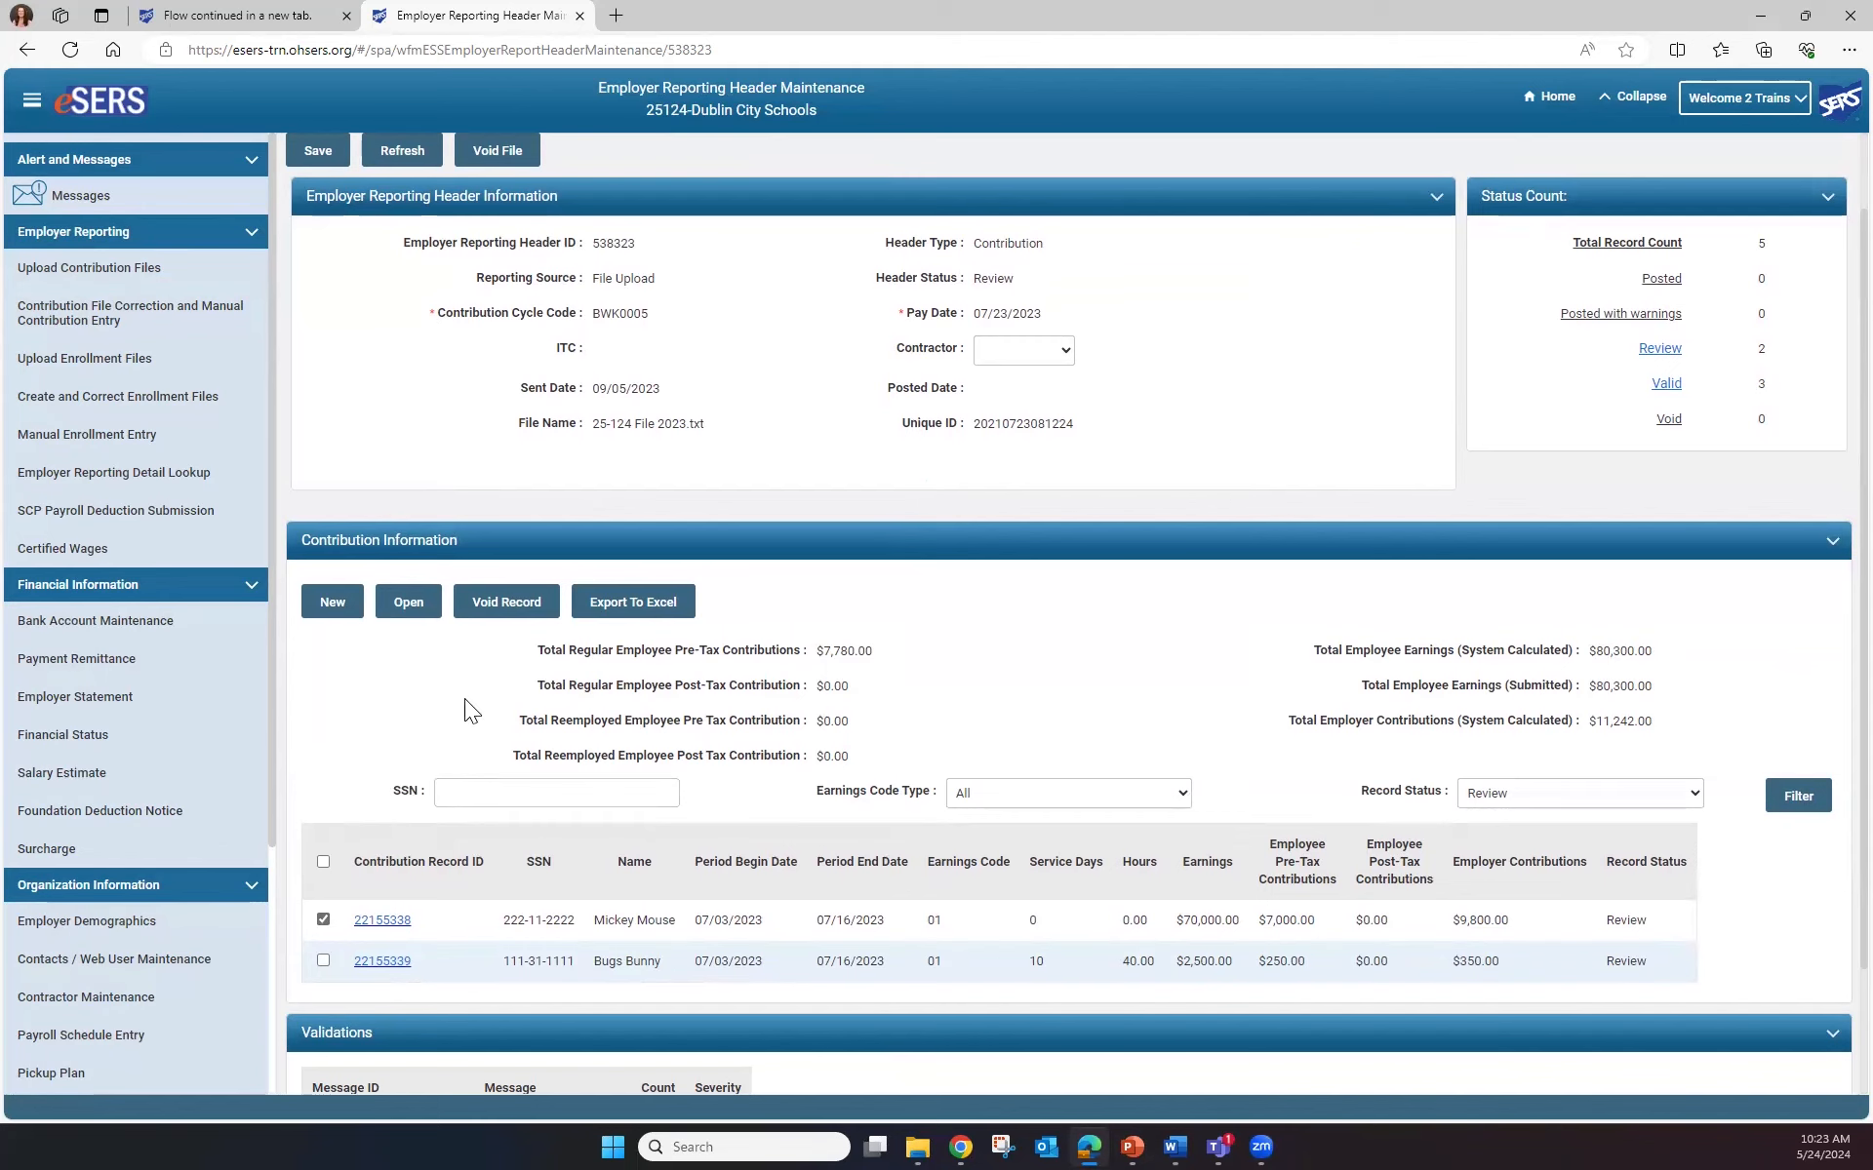
{"action": "scroll", "coordinate": [464, 698], "scroll_direction": "up", "scroll_amount": 1}
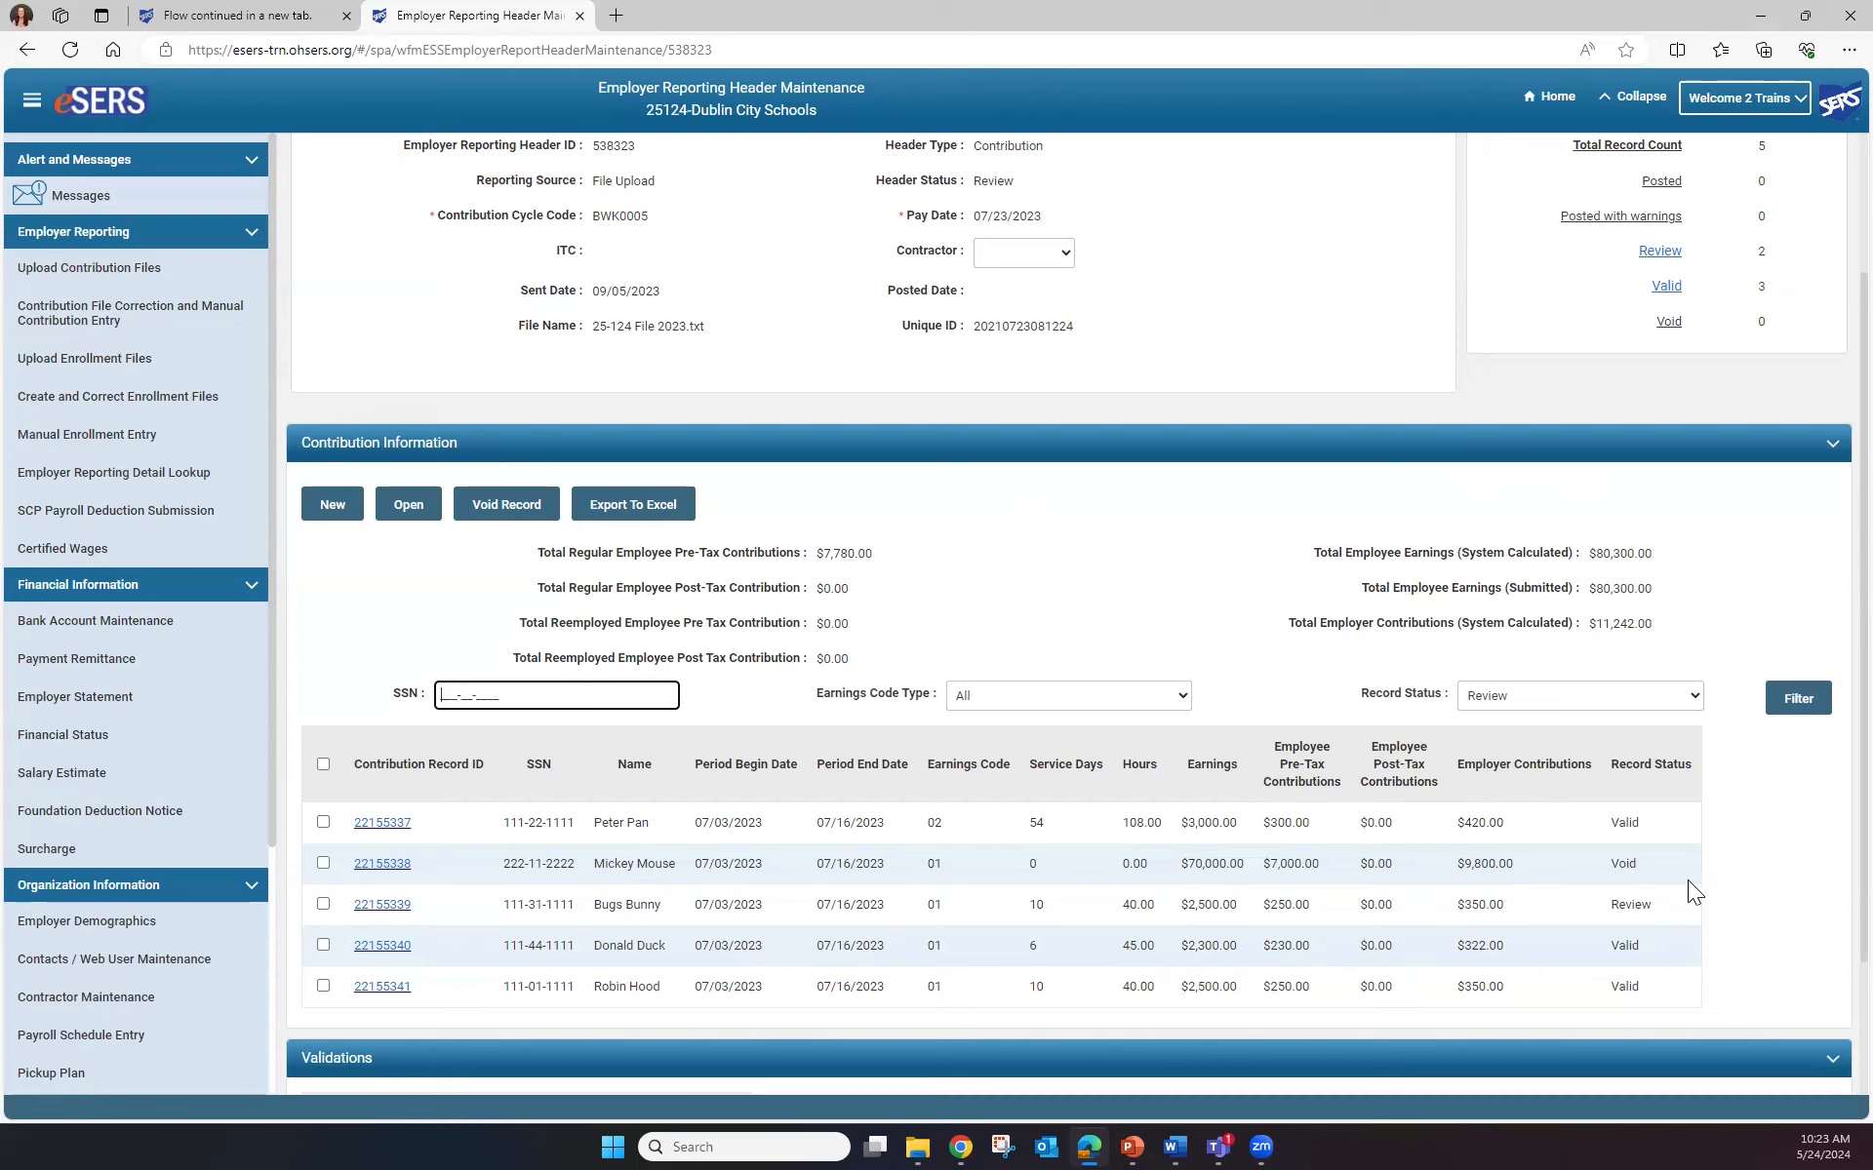
{"action": "scroll", "coordinate": [1019, 587], "scroll_direction": "up", "scroll_amount": 2}
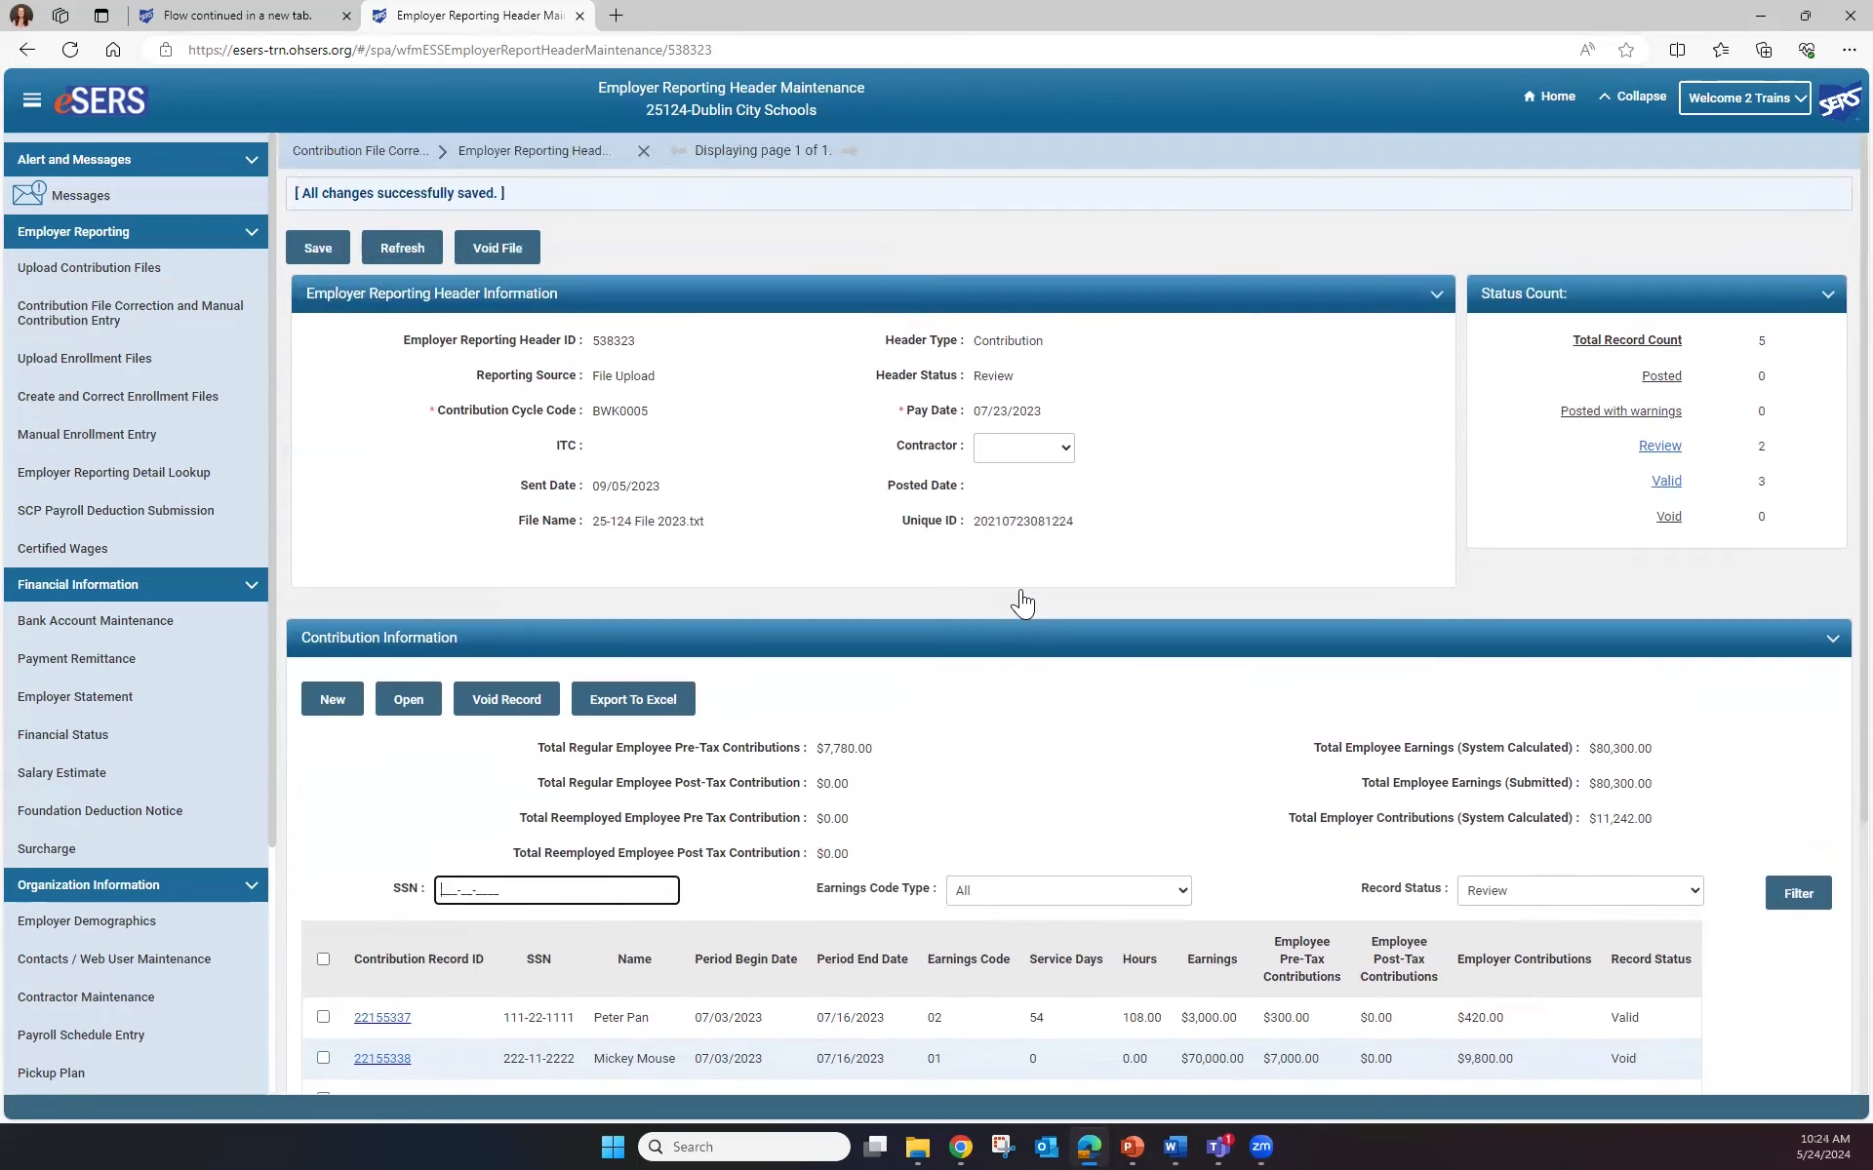
Refresh header 538323's totals and open contribution record 22155339
{"action": "left_click", "coordinate": [420, 250]}
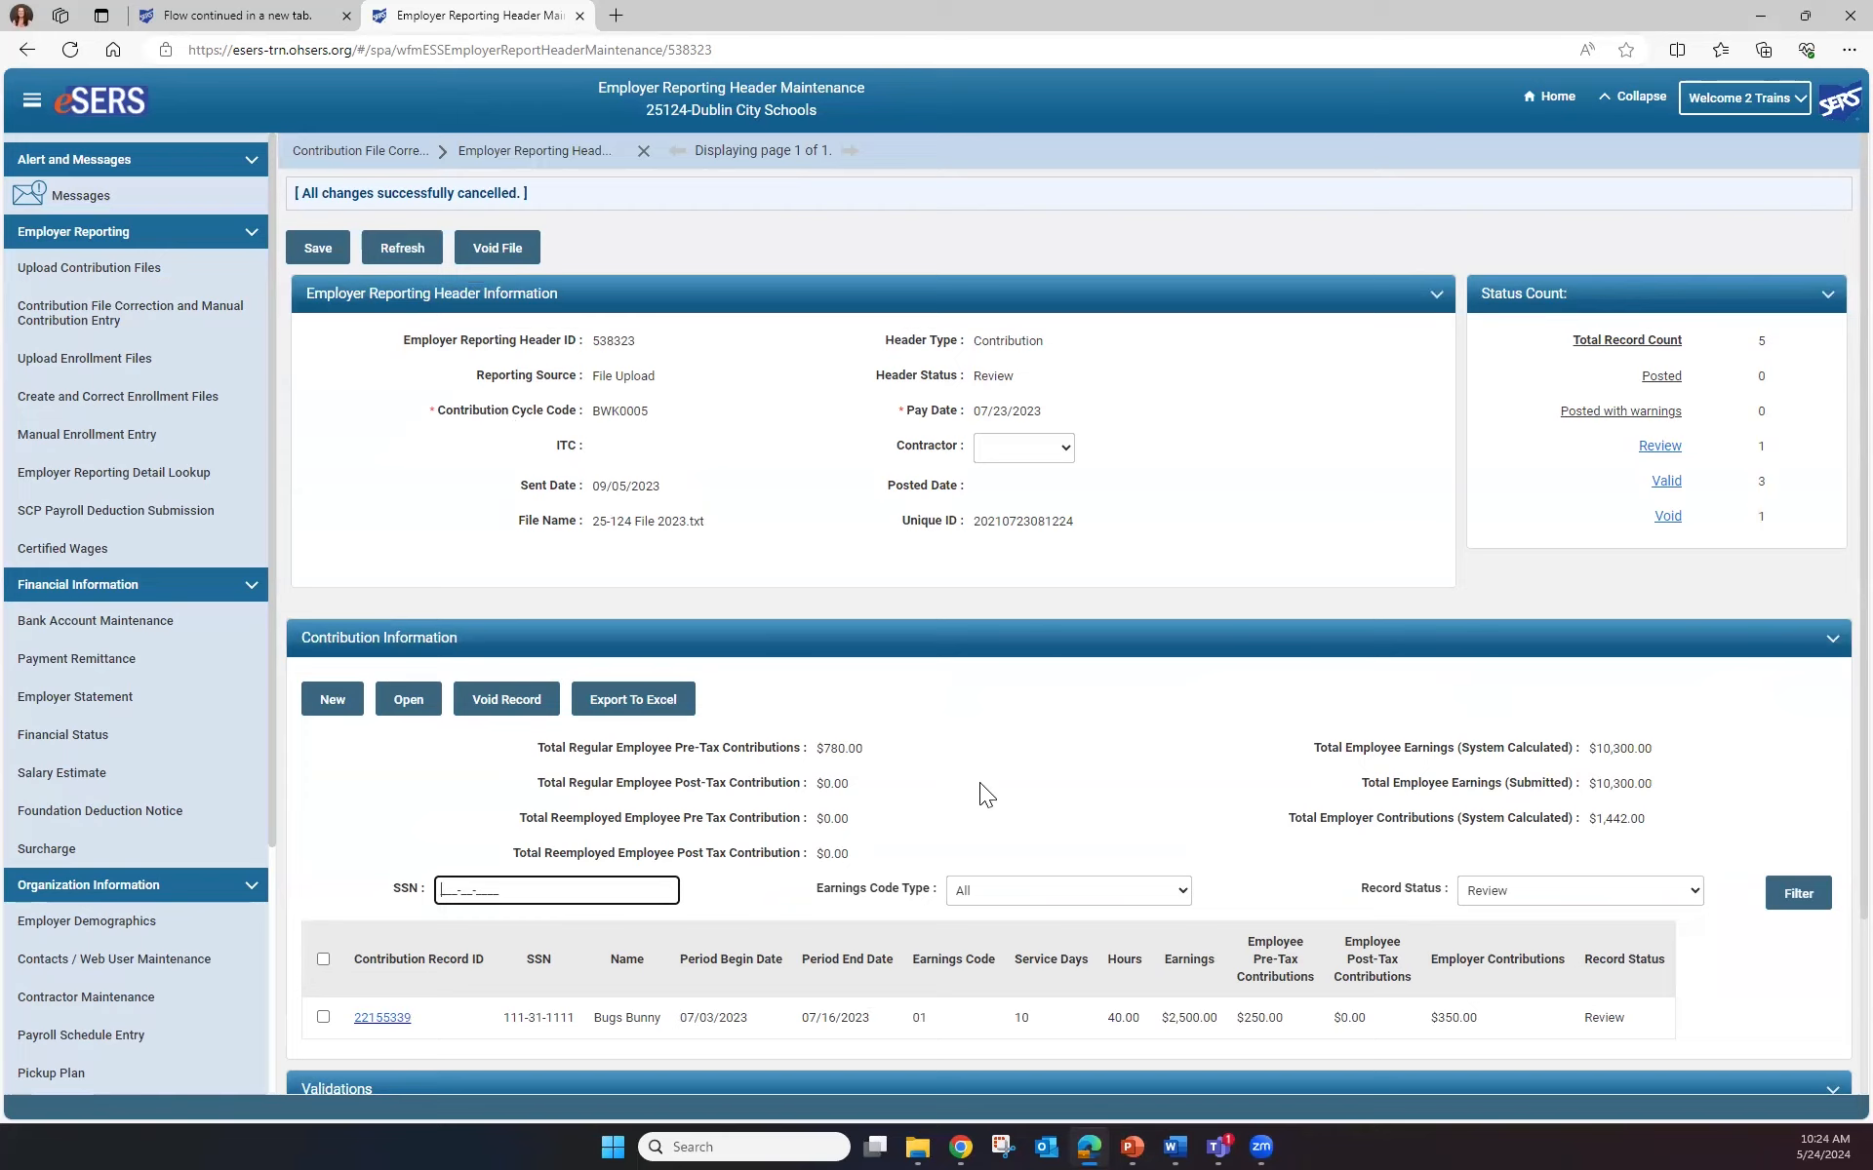
{"action": "left_click", "coordinate": [386, 1018]}
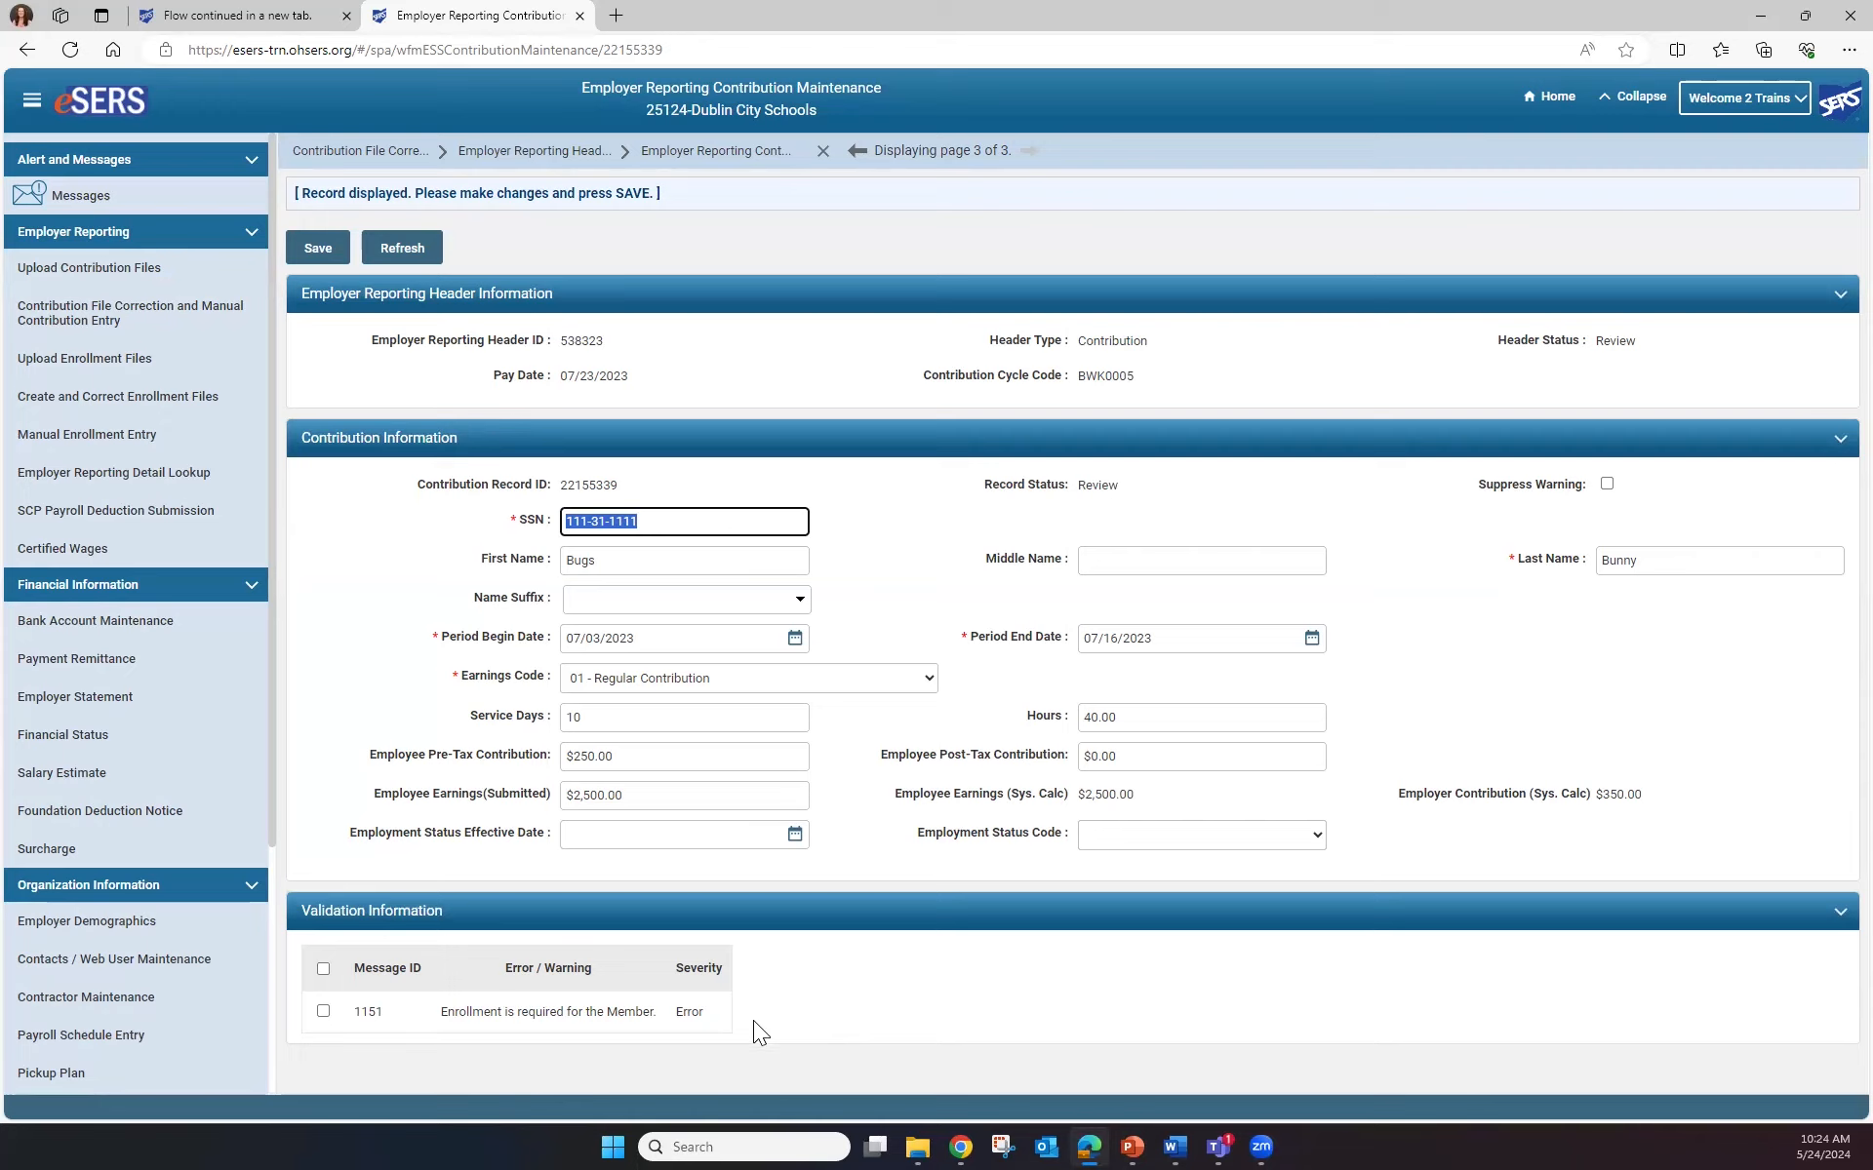
{"action": "left_click", "coordinate": [82, 431]}
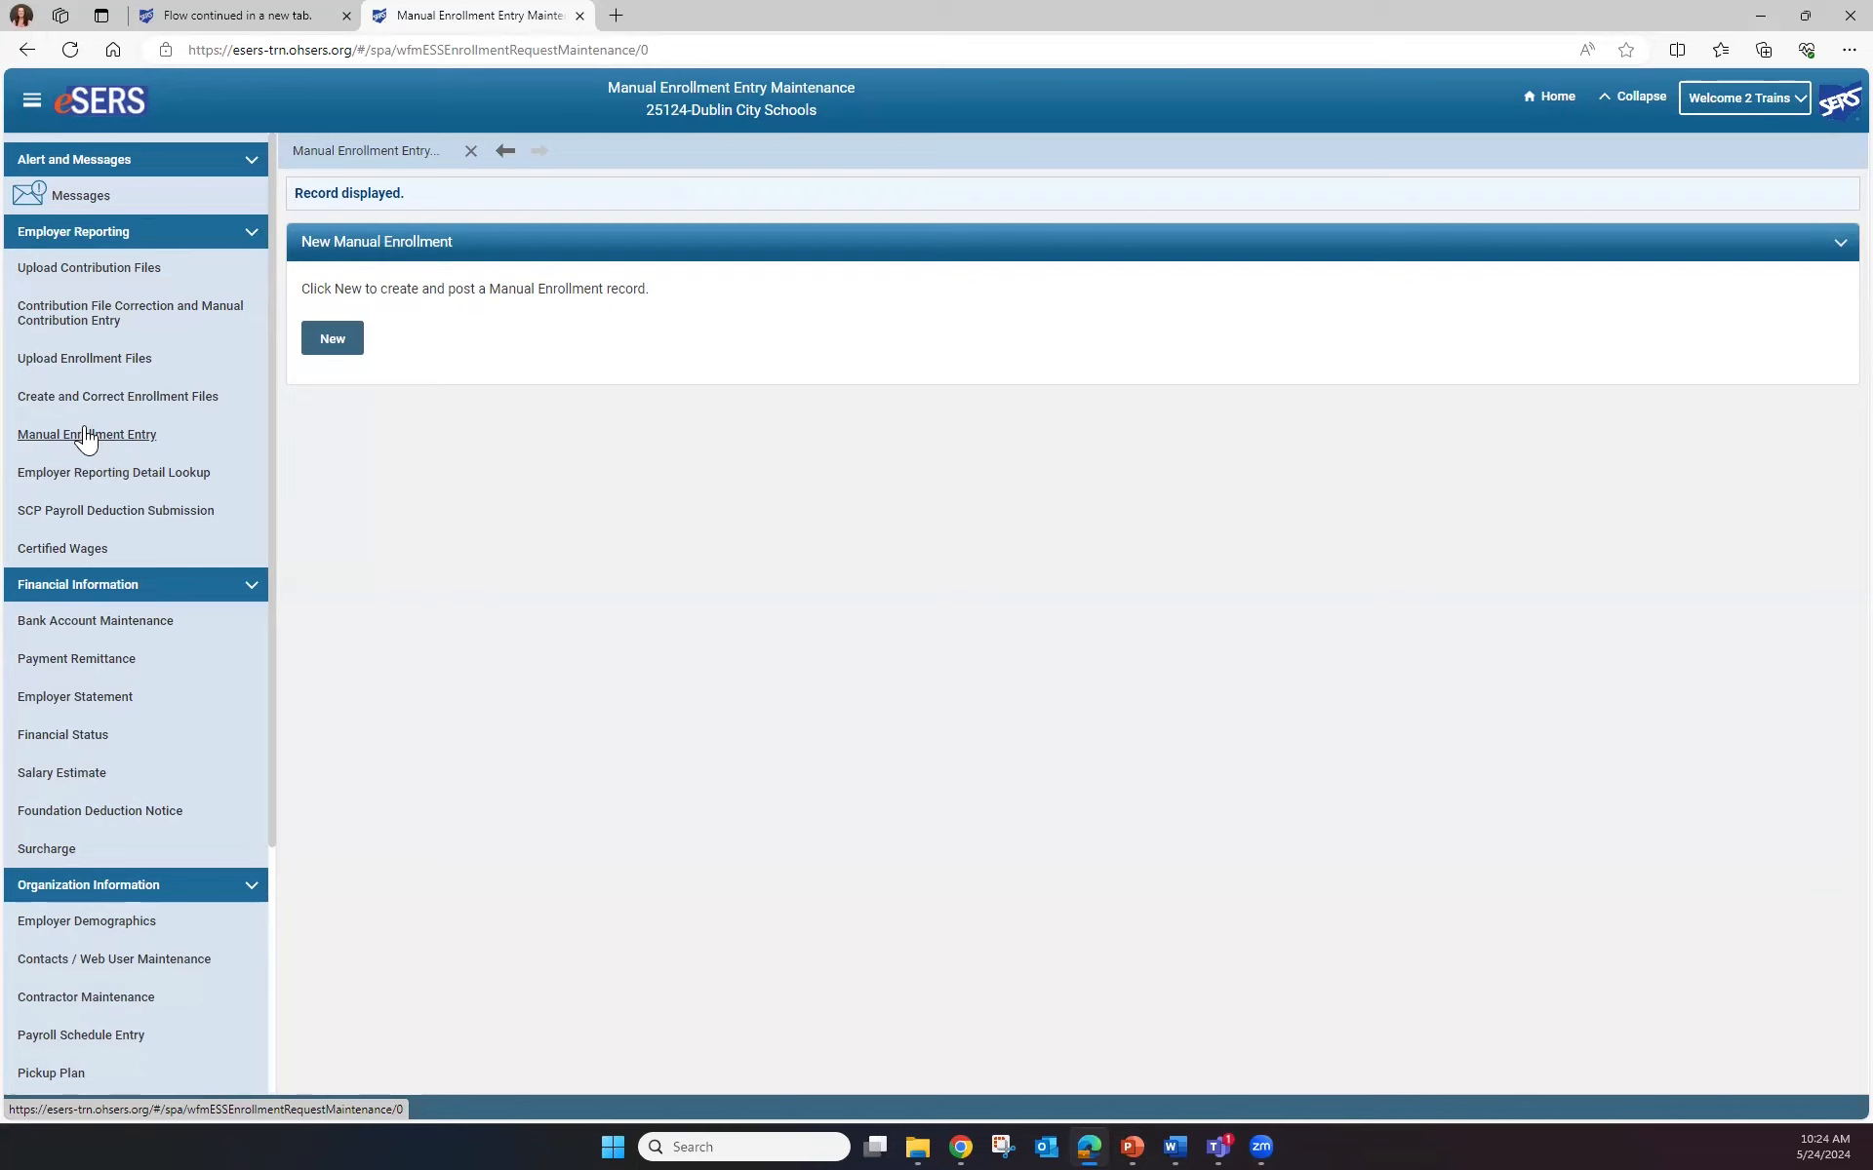
Start a new manual enrollment with the member's SSN, birth date, Male gender and full name
{"action": "left_click", "coordinate": [335, 345]}
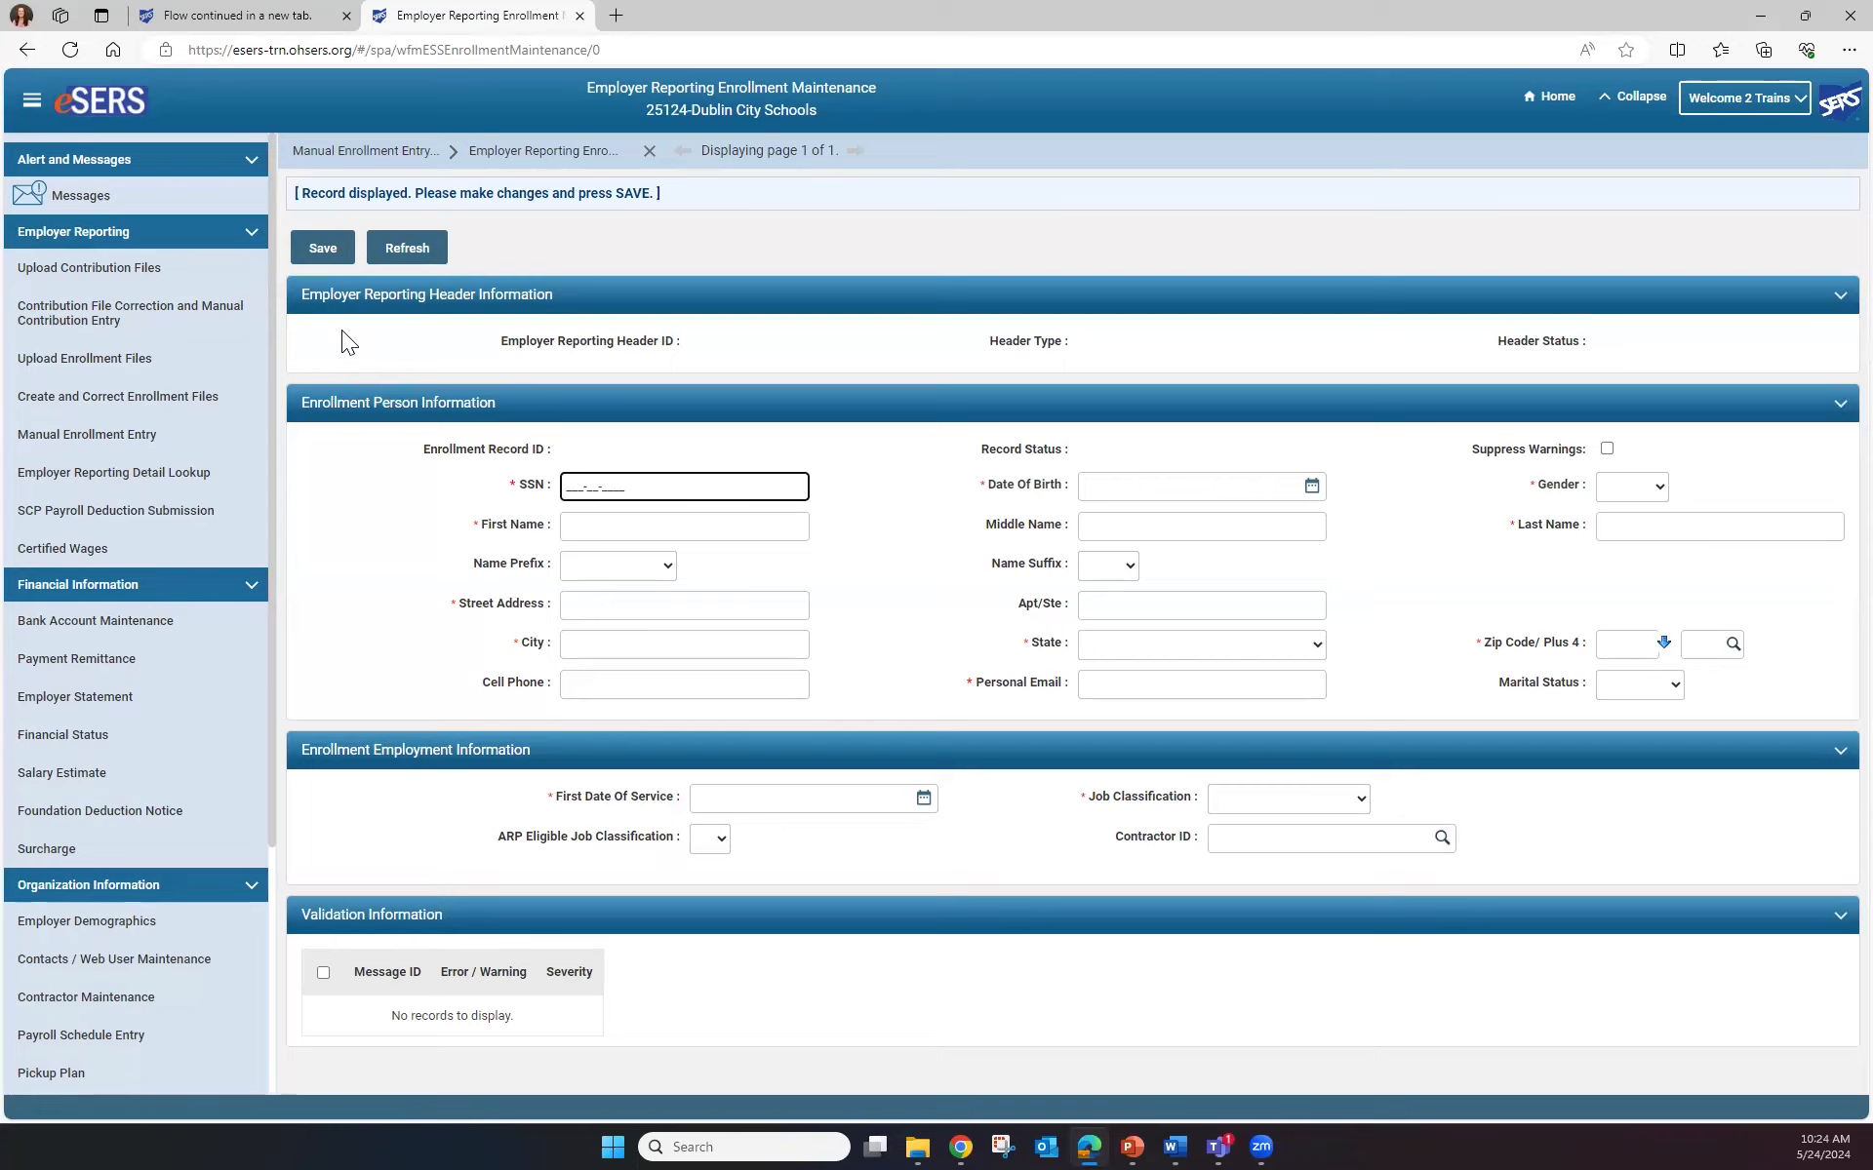
{"action": "type", "text": "111-31-1111"}
{"action": "key", "text": "Tab"}
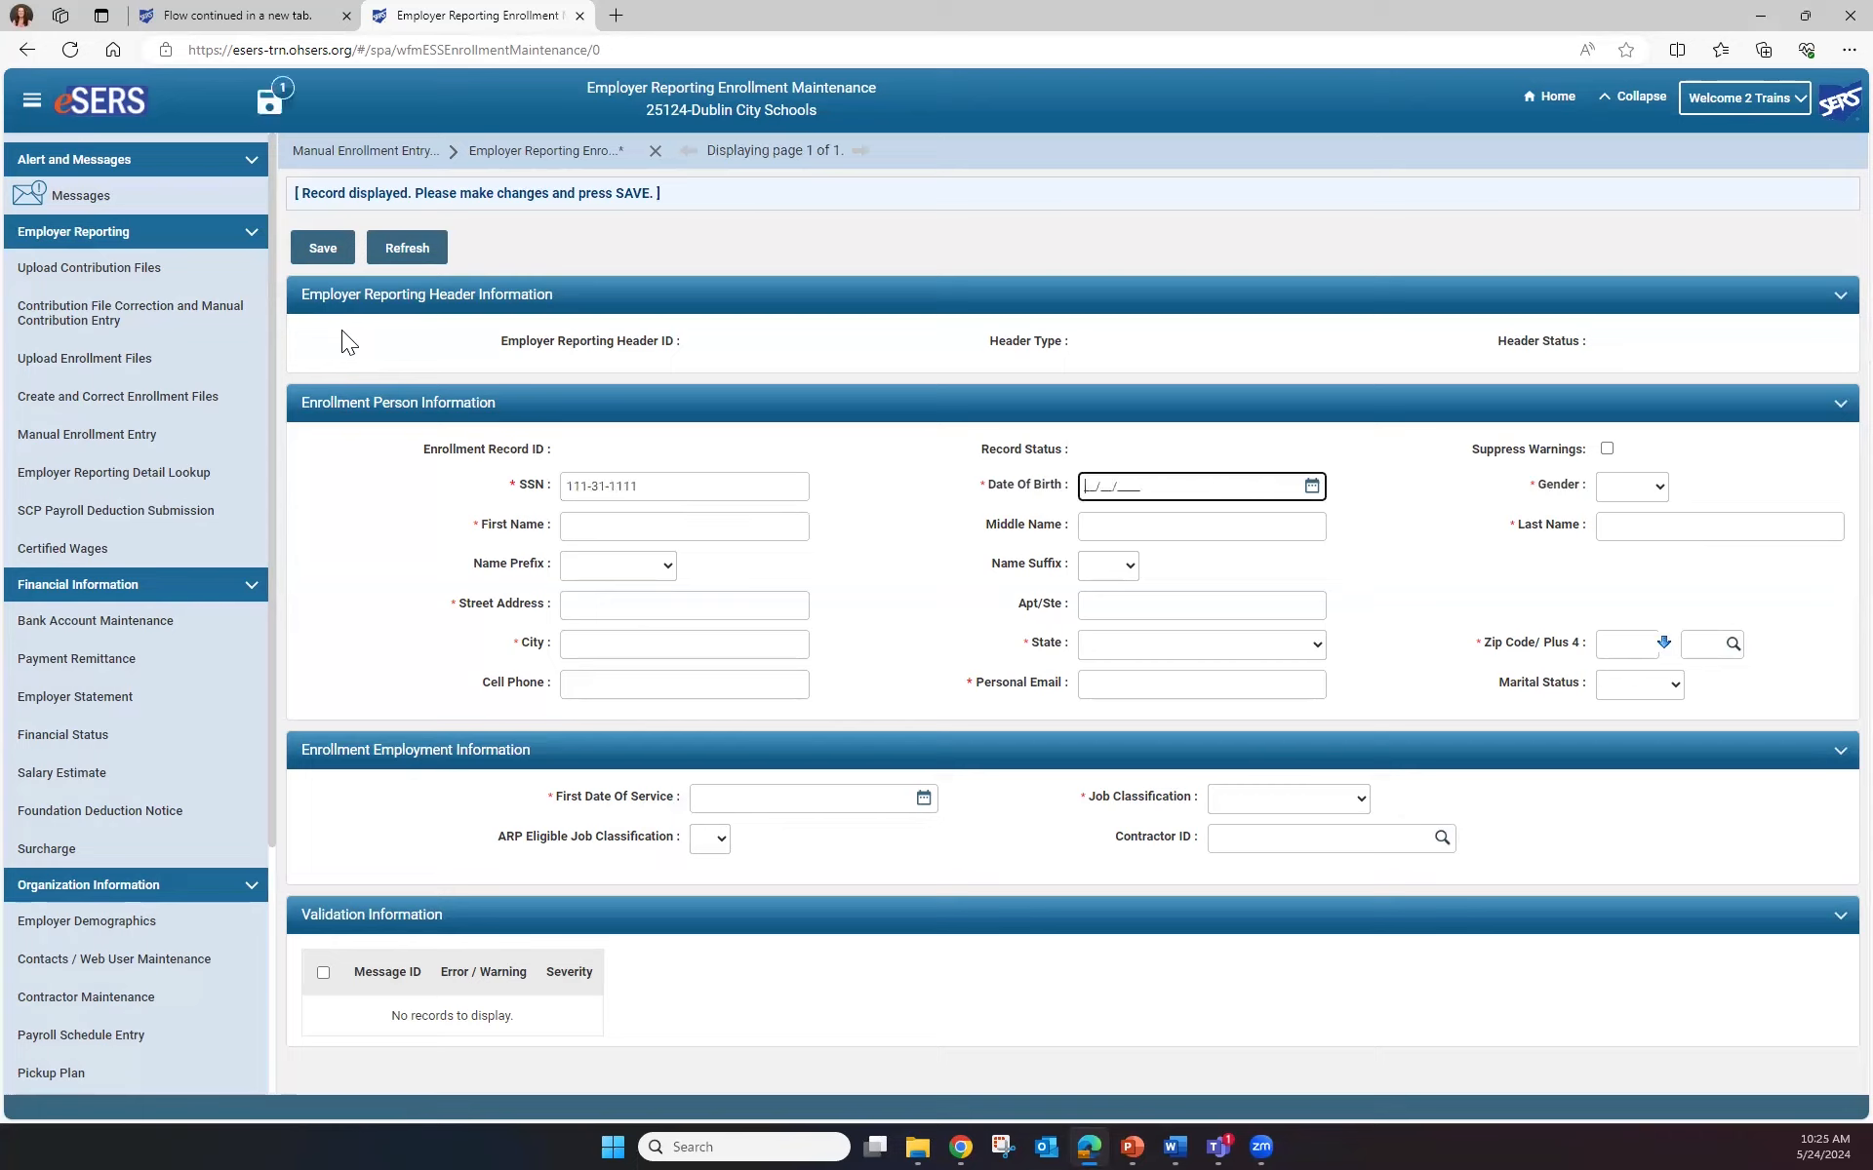
{"action": "type", "text": "02/20/1962"}
{"action": "key", "text": "Tab"}
{"action": "key", "text": "Down"}
{"action": "key", "text": "Down"}
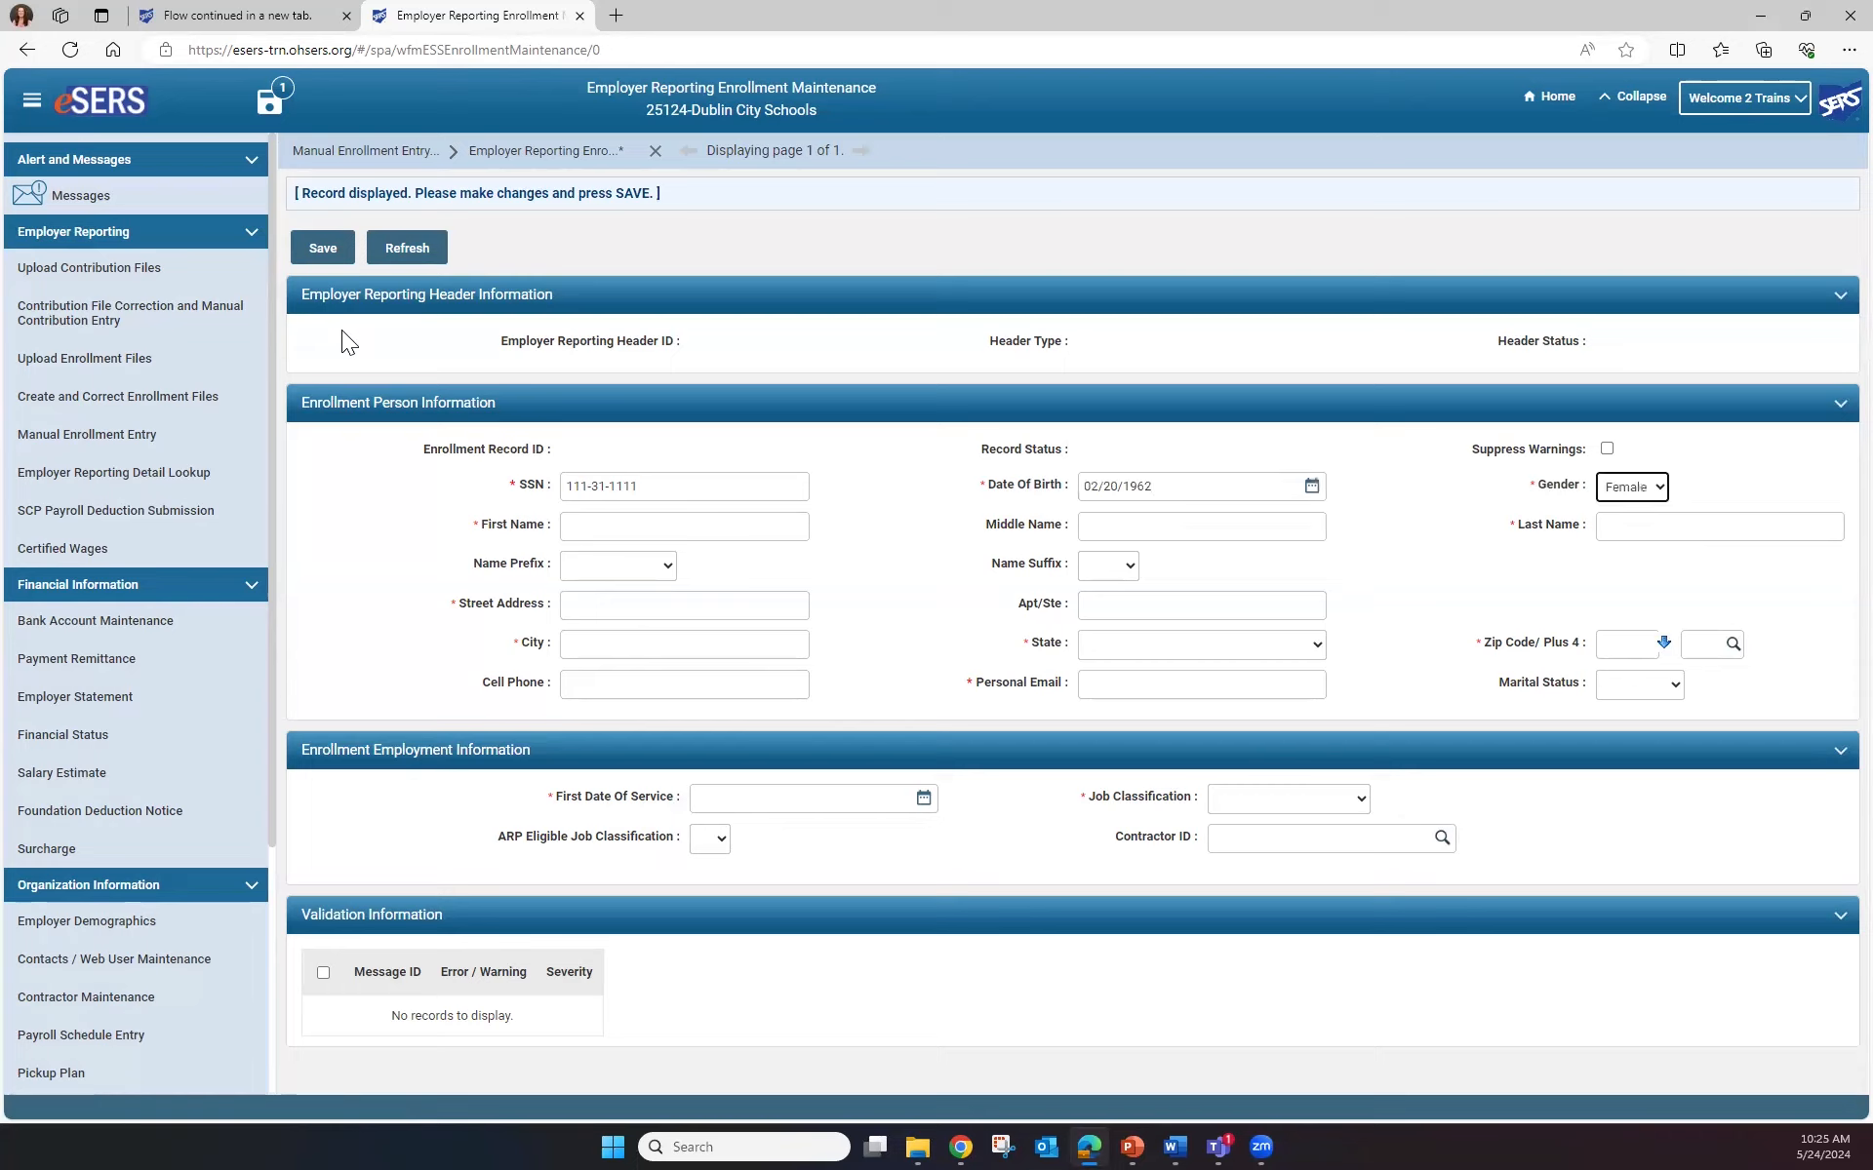
{"action": "key", "text": "Tab"}
{"action": "type", "text": "Bugs"}
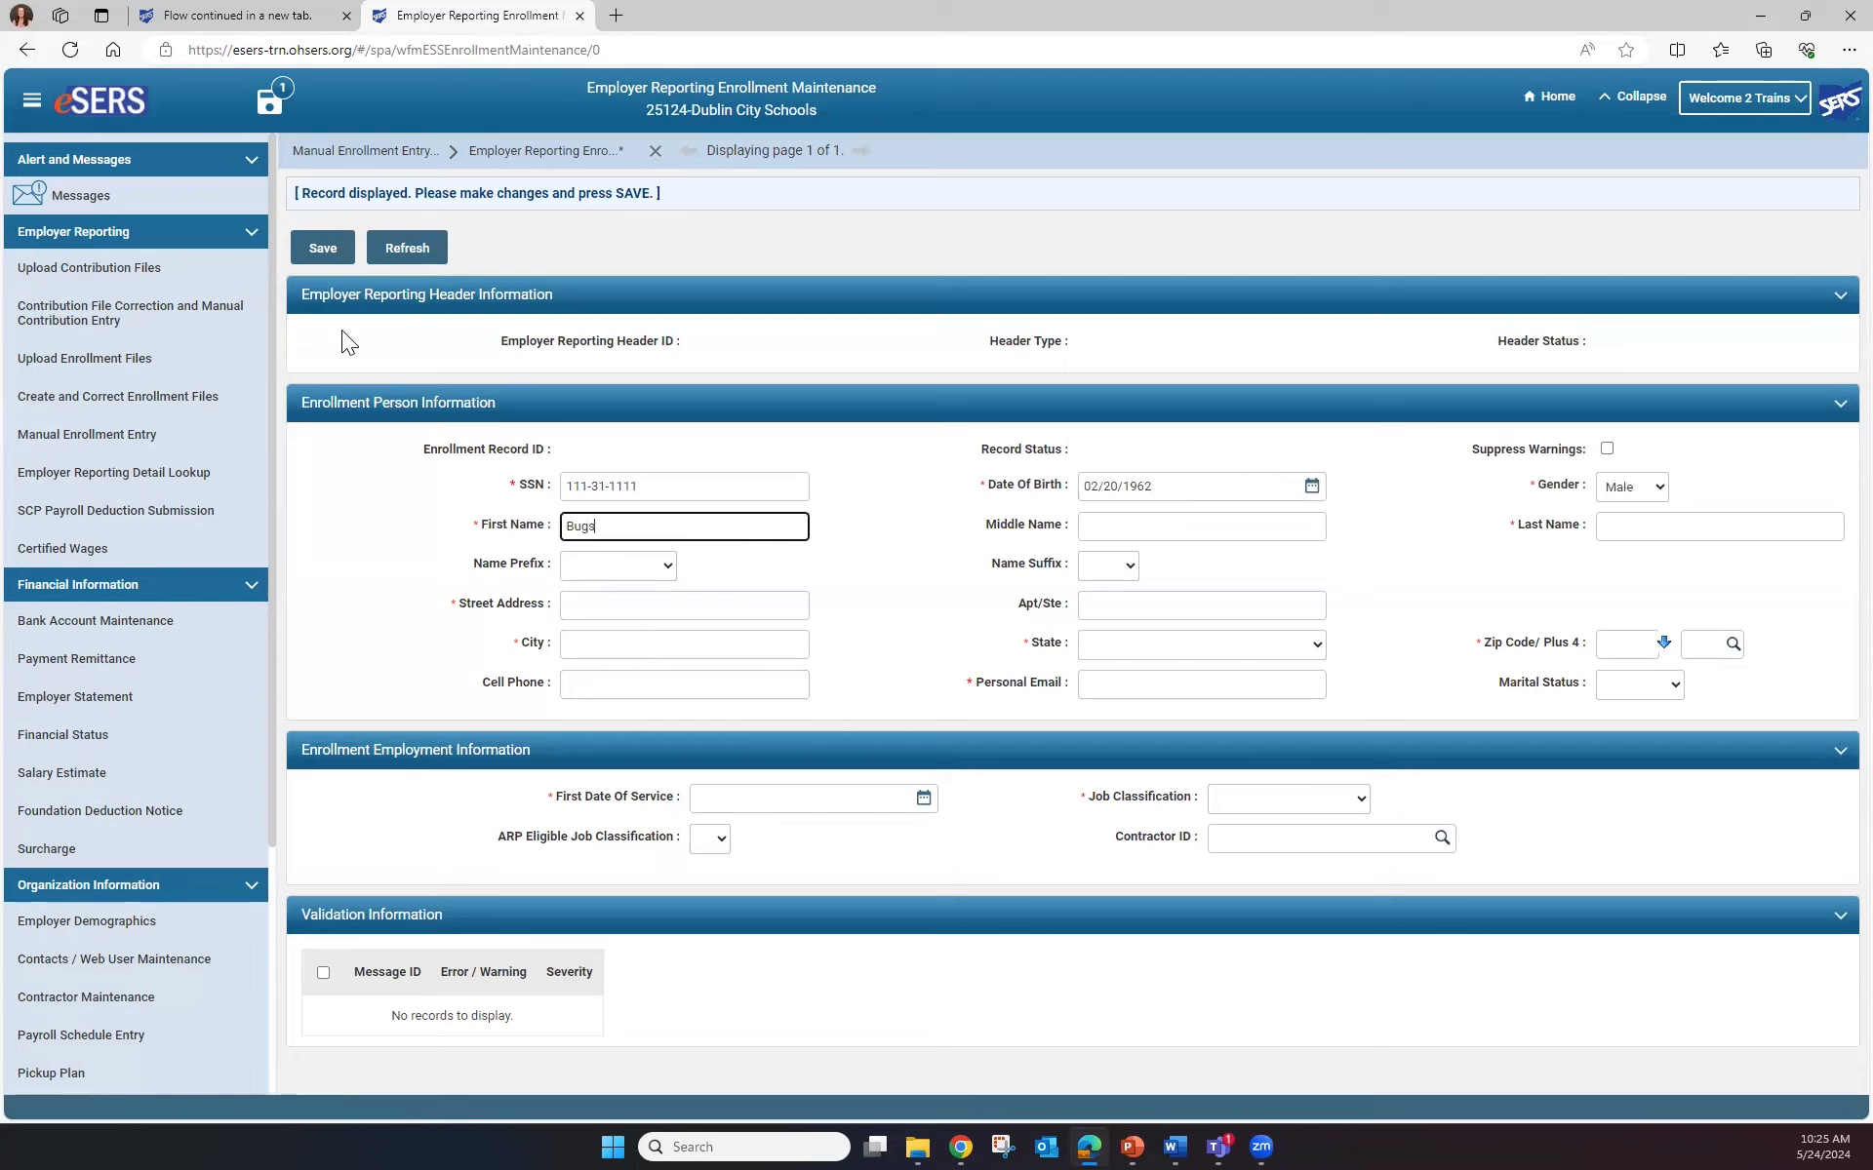
{"action": "key", "text": "Tab"}
{"action": "key", "text": "Tab"}
{"action": "type", "text": "Bunny"}
Fill in the member's street address, city, Ohio state, zip code and personal email
{"action": "key", "text": "Tab"}
{"action": "key", "text": "Tab"}
{"action": "key", "text": "Tab"}
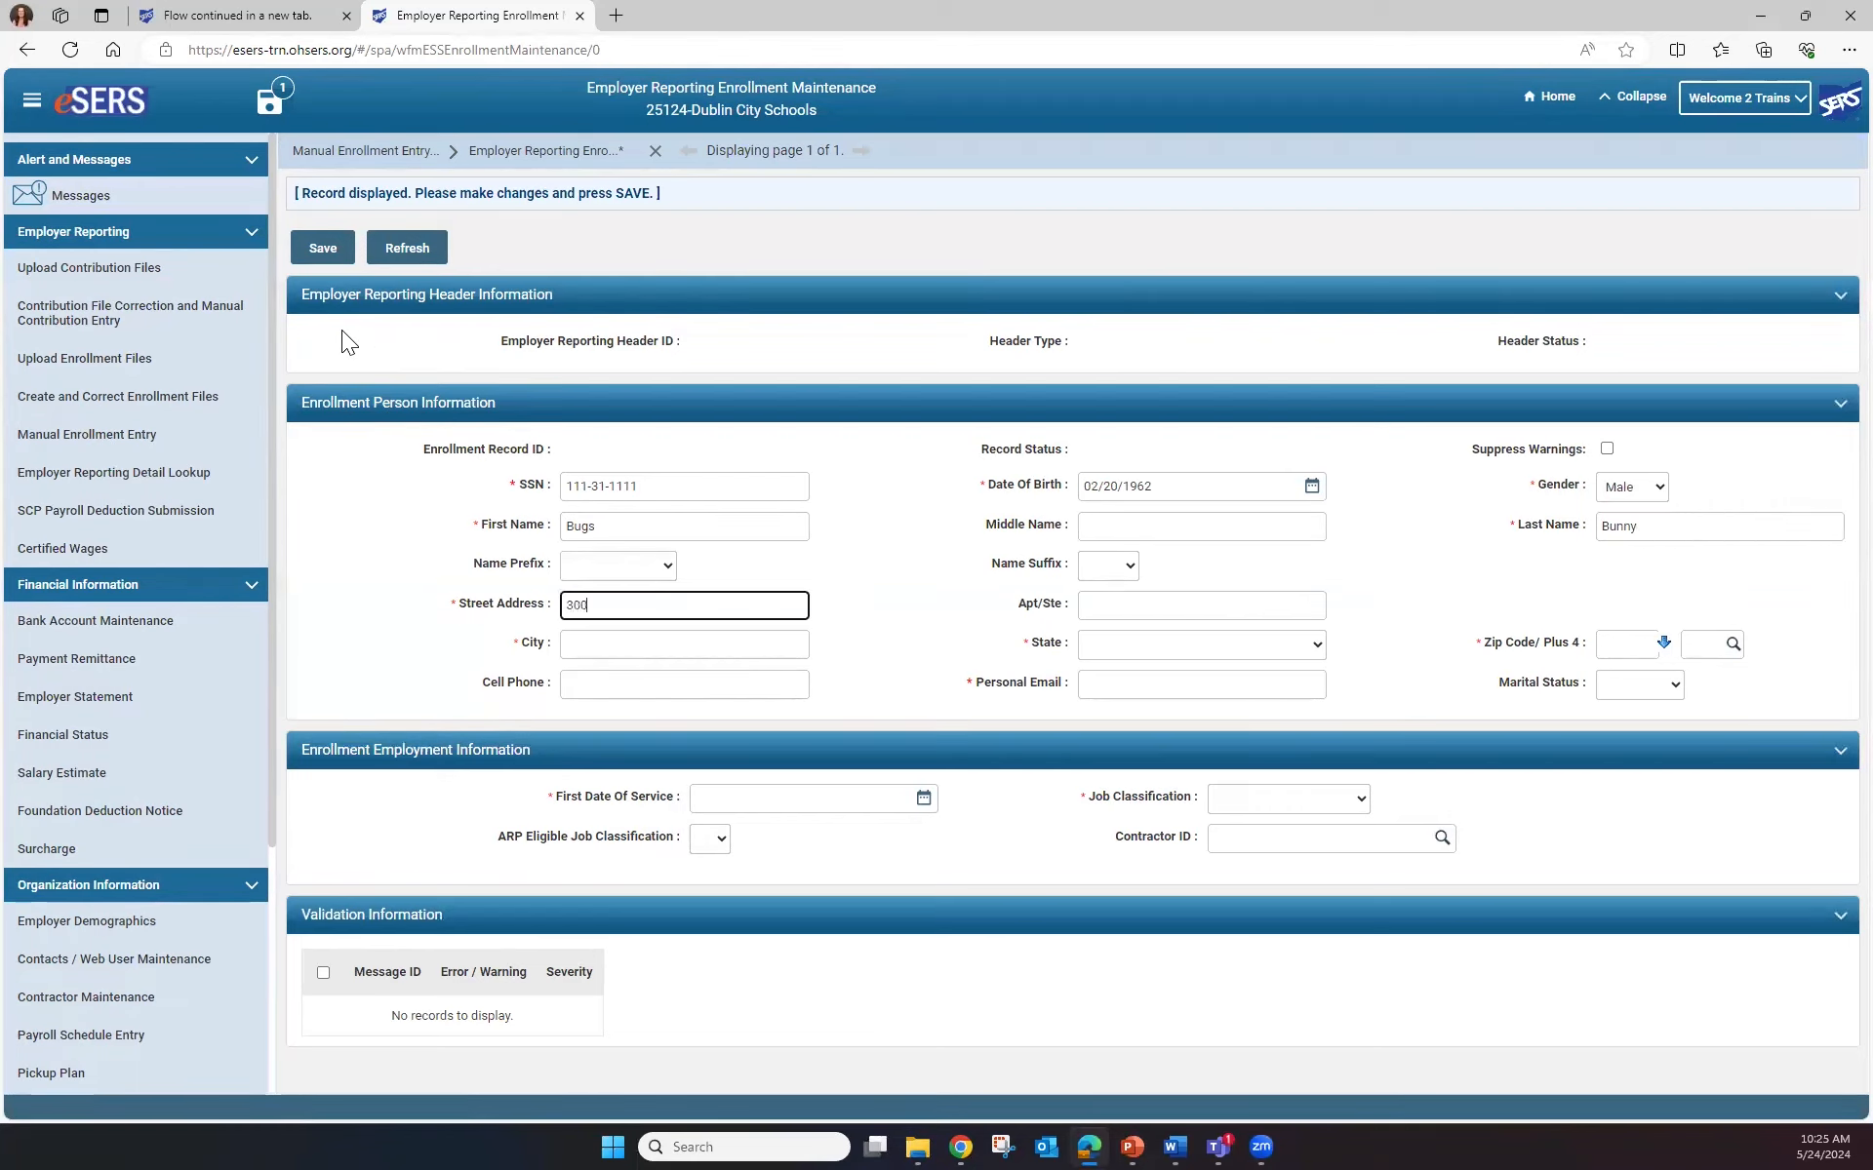
{"action": "key", "text": "Tab"}
{"action": "key", "text": "Tab"}
{"action": "key", "text": "Tab"}
{"action": "key", "text": "Tab"}
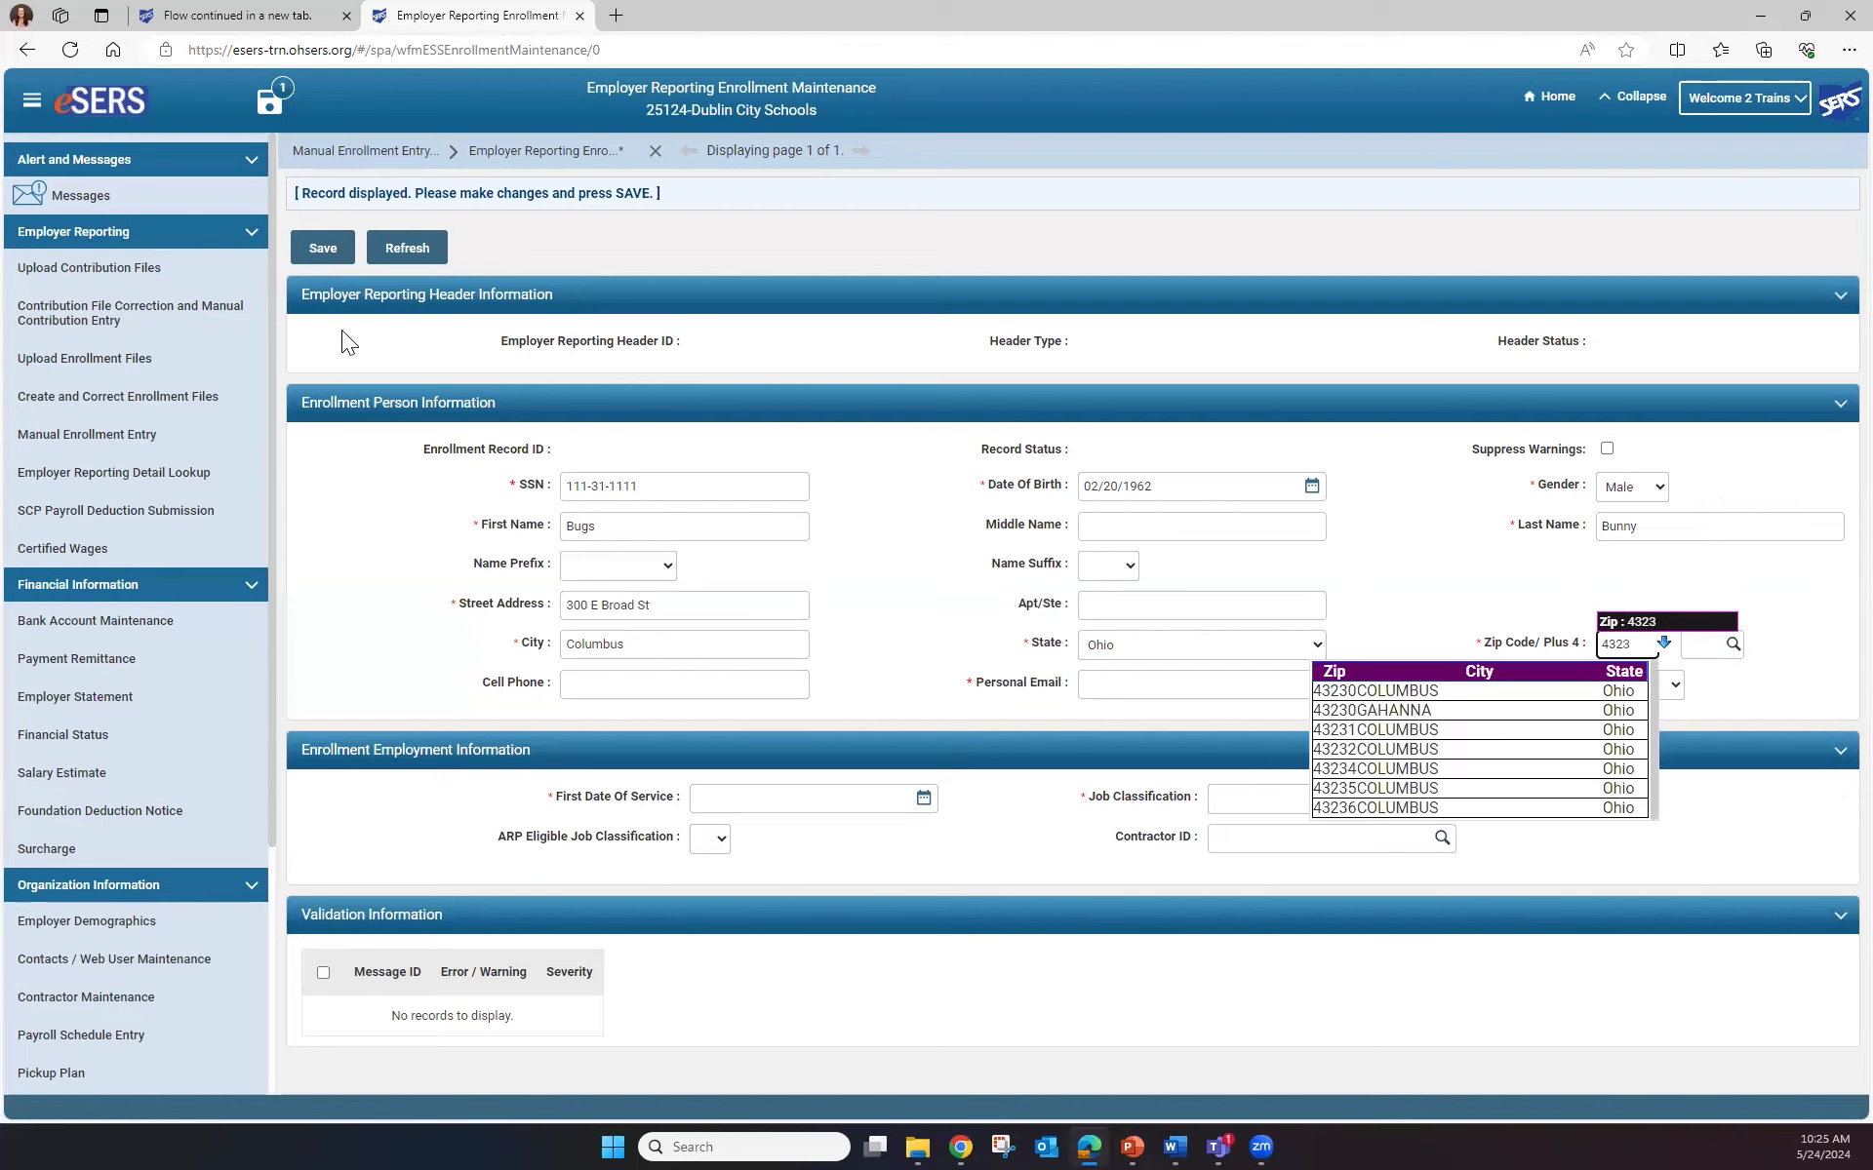
{"action": "key", "text": "BackSpace"}
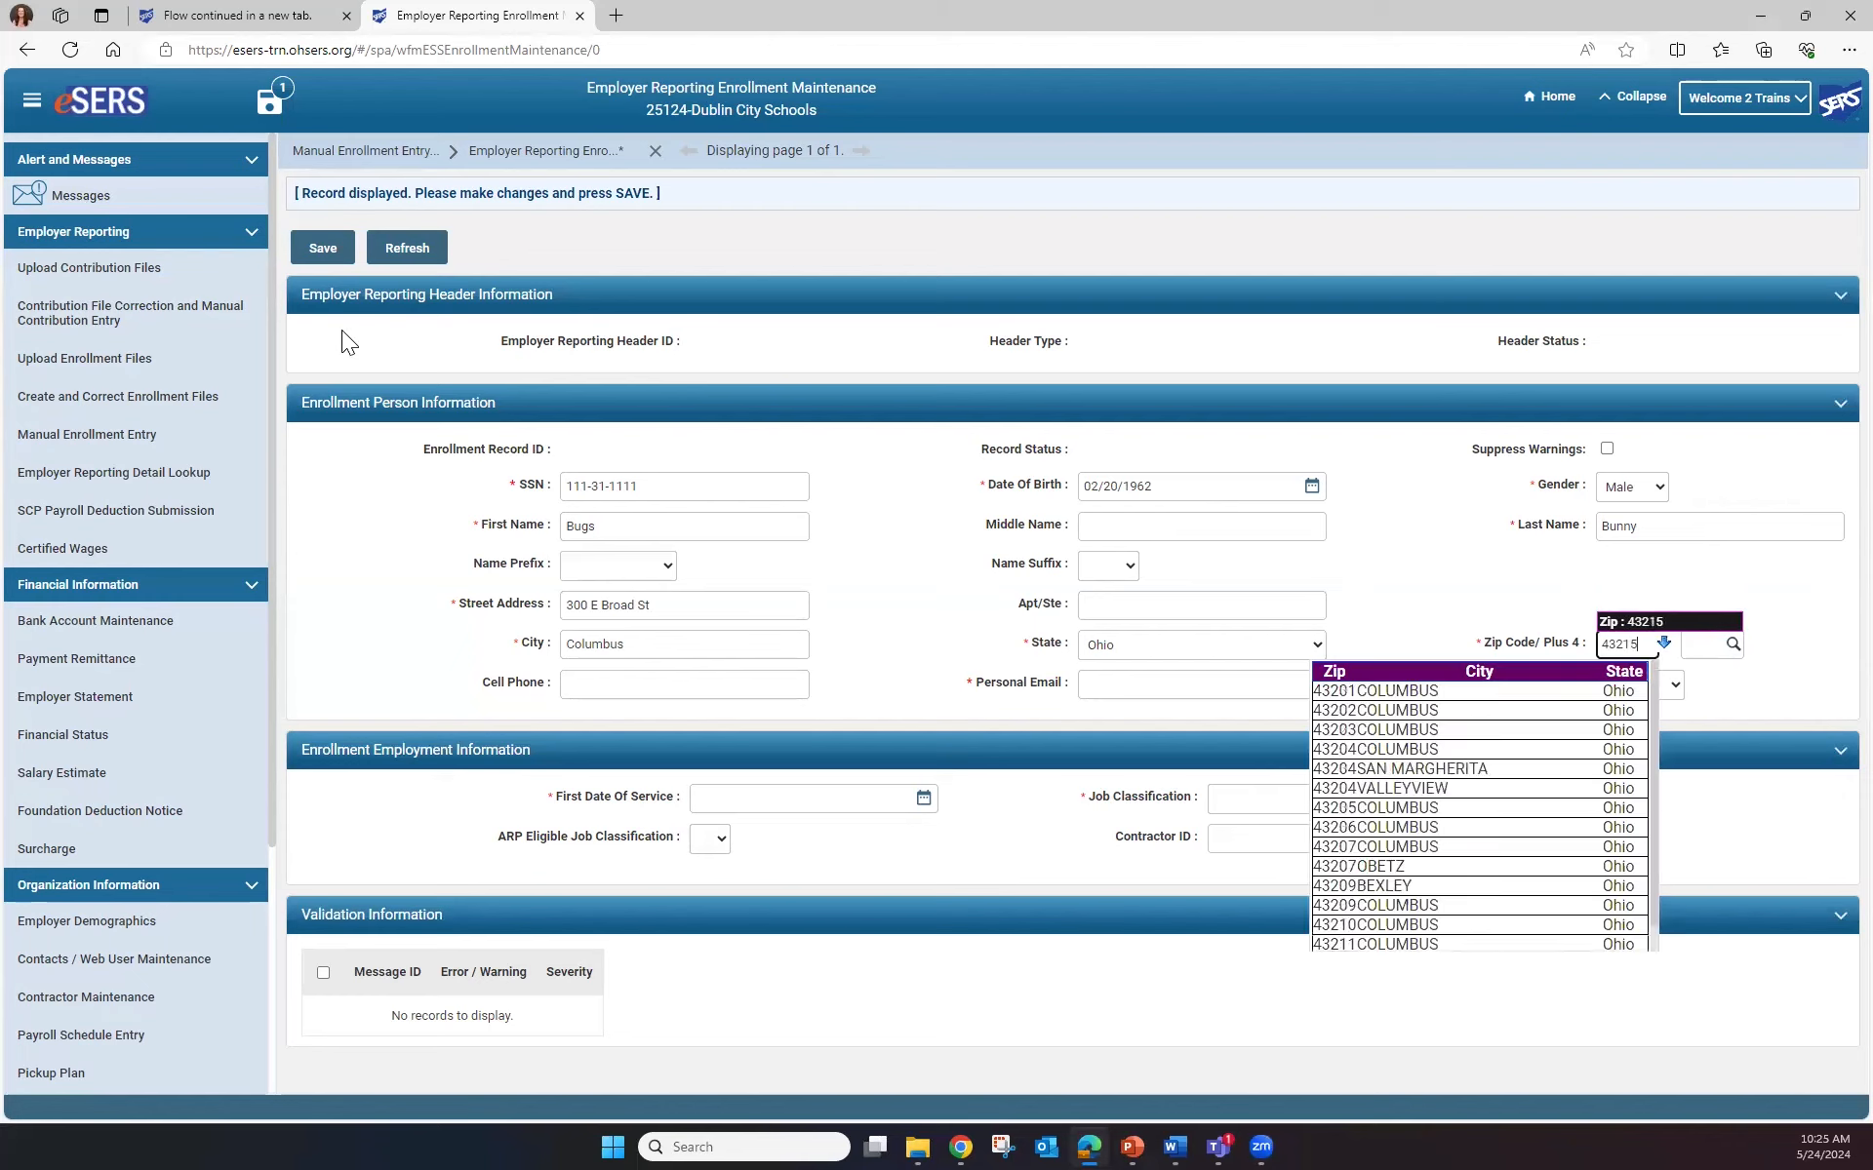
{"action": "key", "text": "Tab"}
{"action": "key", "text": "Tab"}
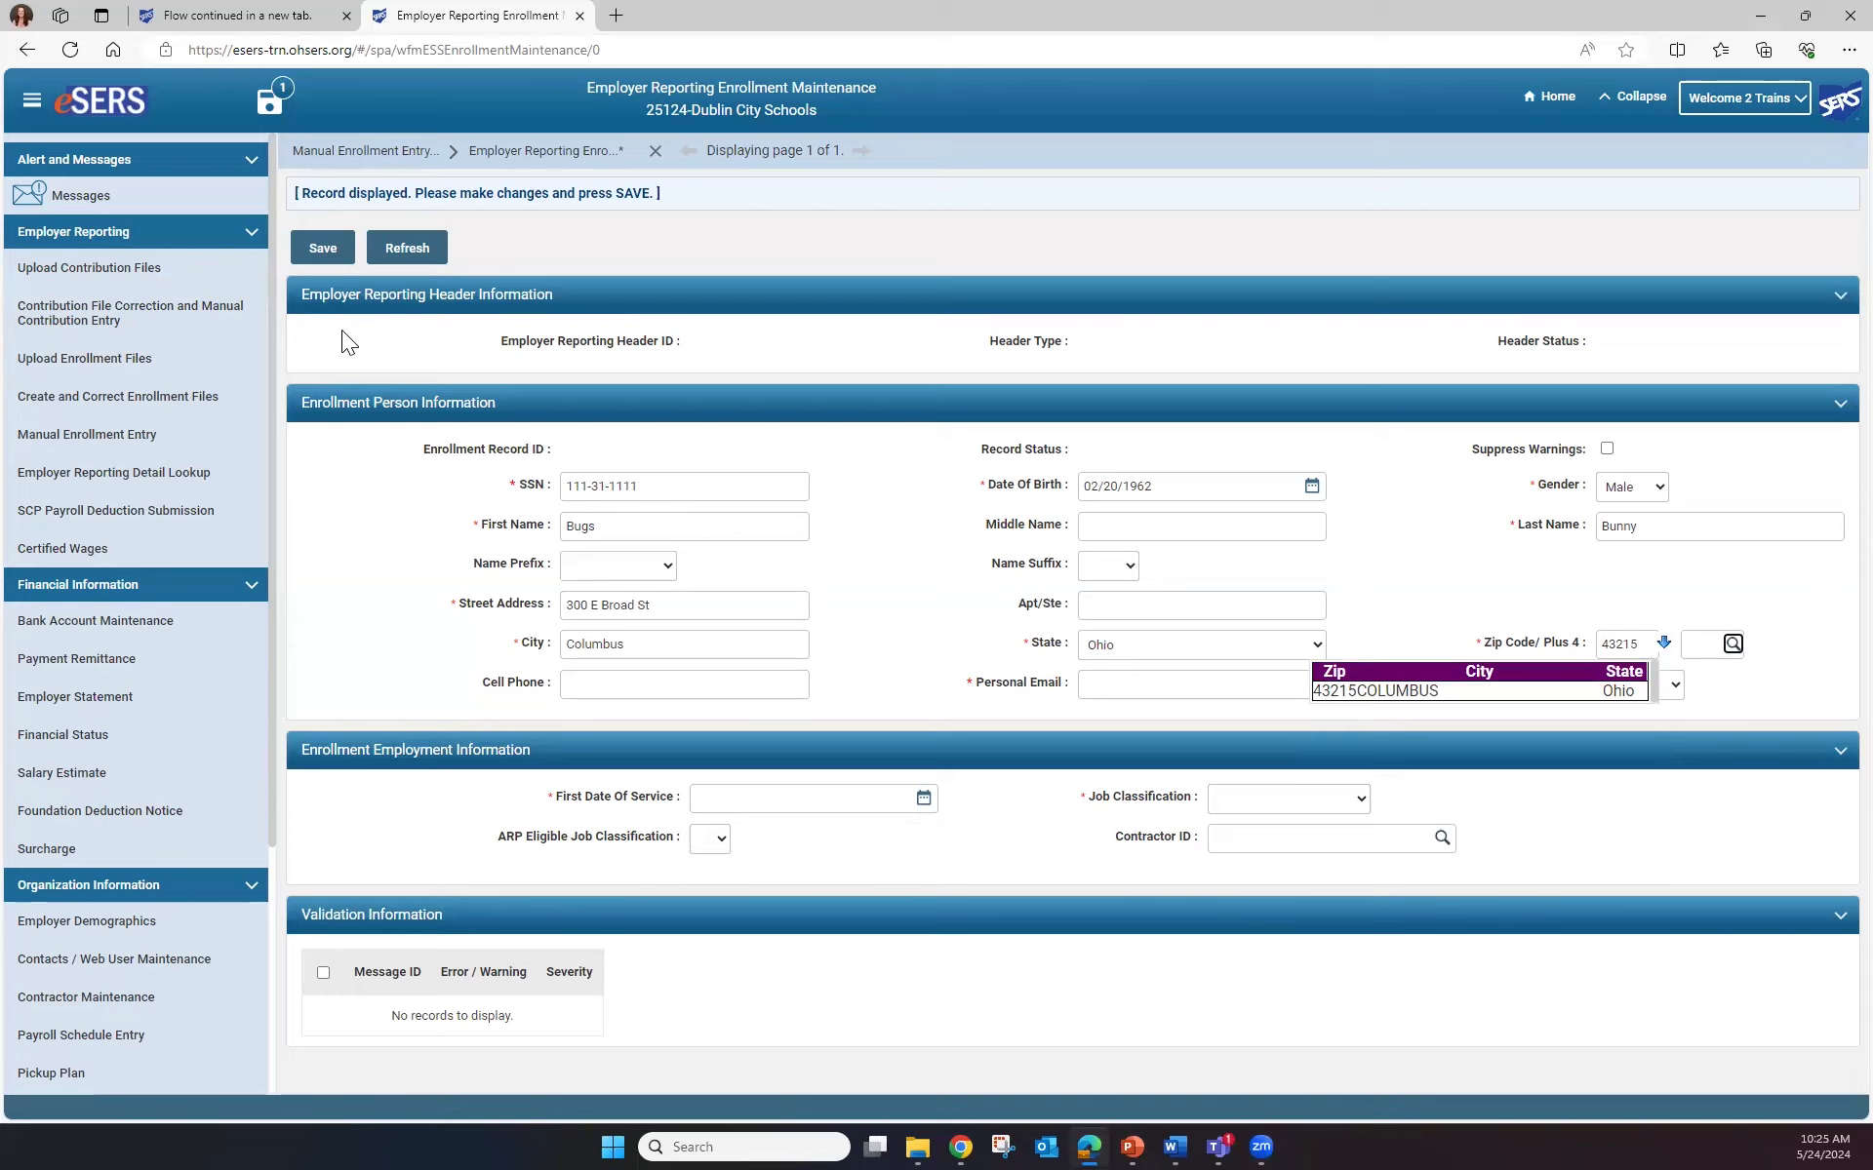
{"action": "key", "text": "Tab"}
{"action": "key", "text": "Tab"}
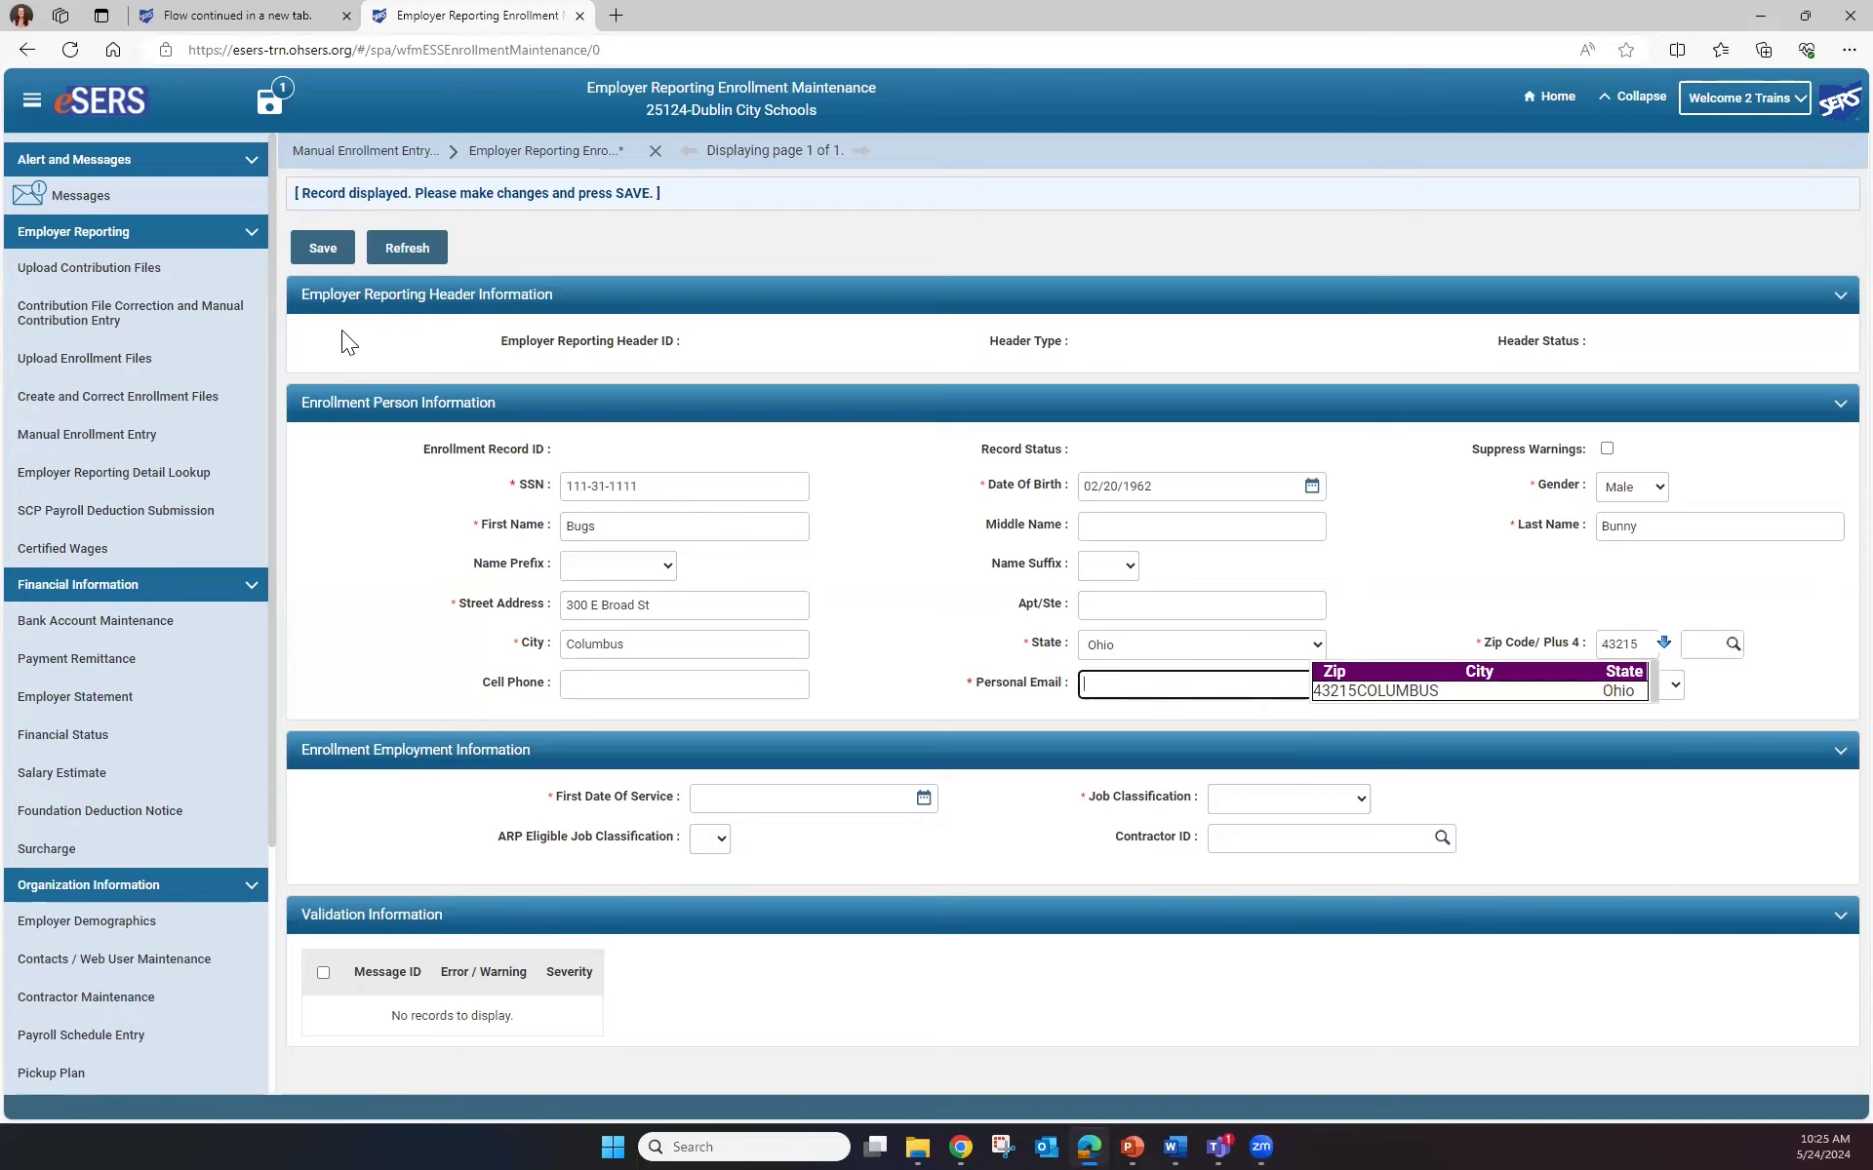
{"action": "key", "text": "Tab"}
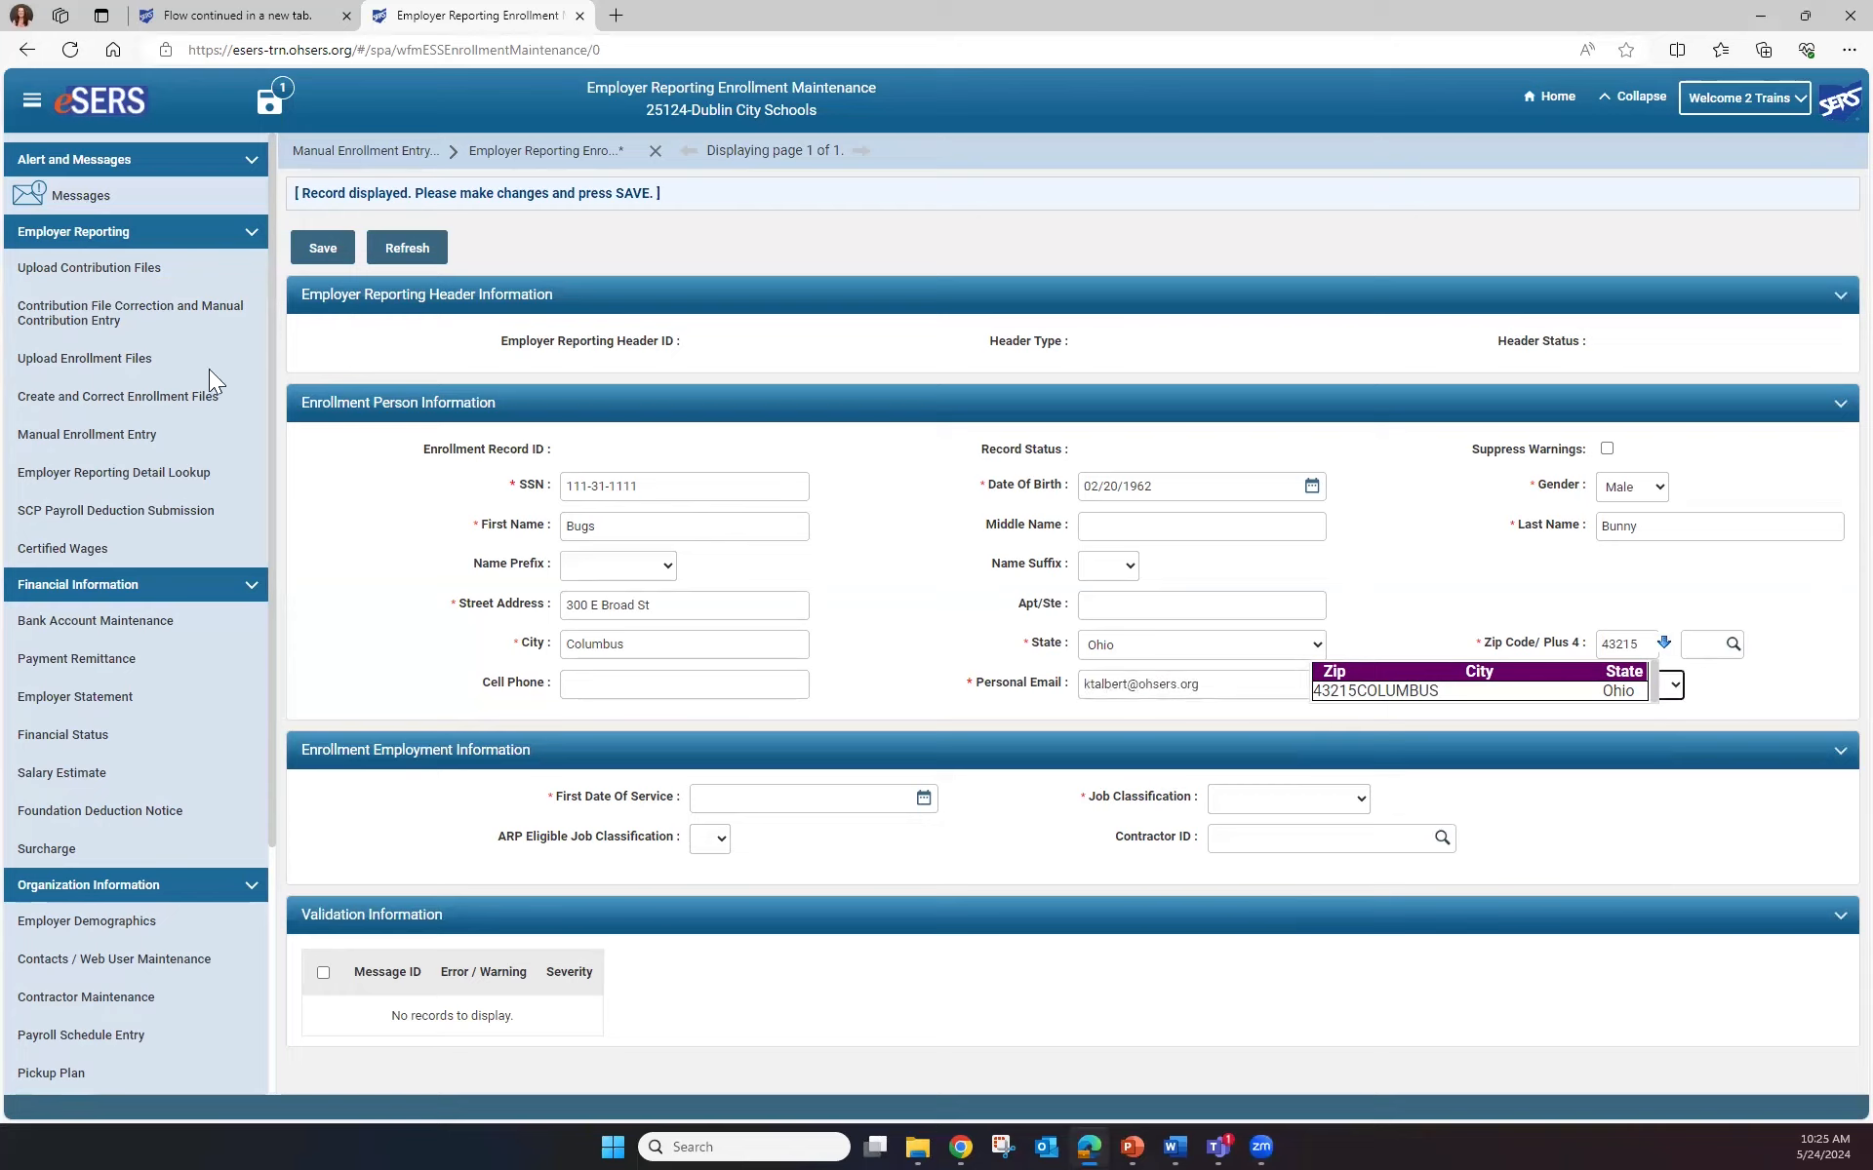
Set first date of service 07/03/2023 and Administrative job classification, then save the enrollment
{"action": "left_click", "coordinate": [736, 798]}
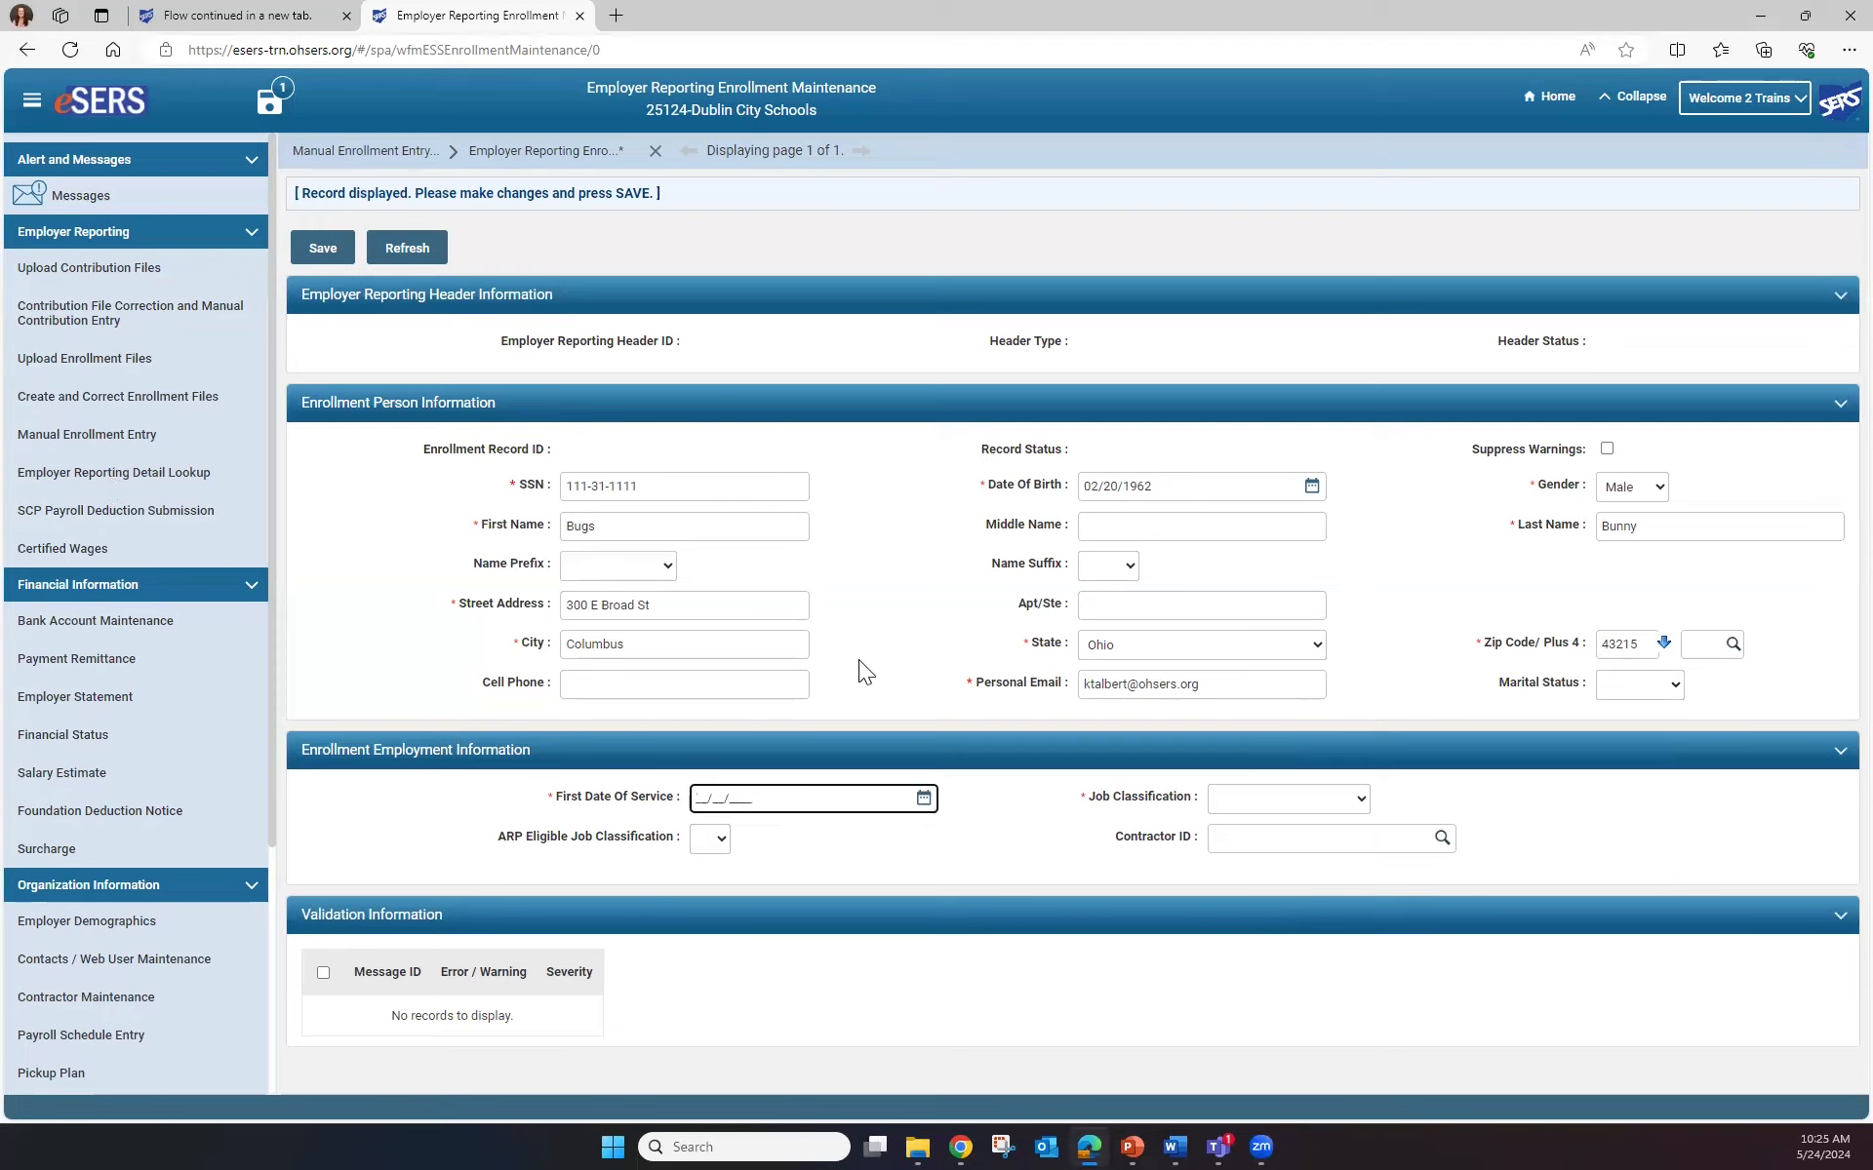
{"action": "type", "text": "07/03/2023"}
{"action": "key", "text": "Tab"}
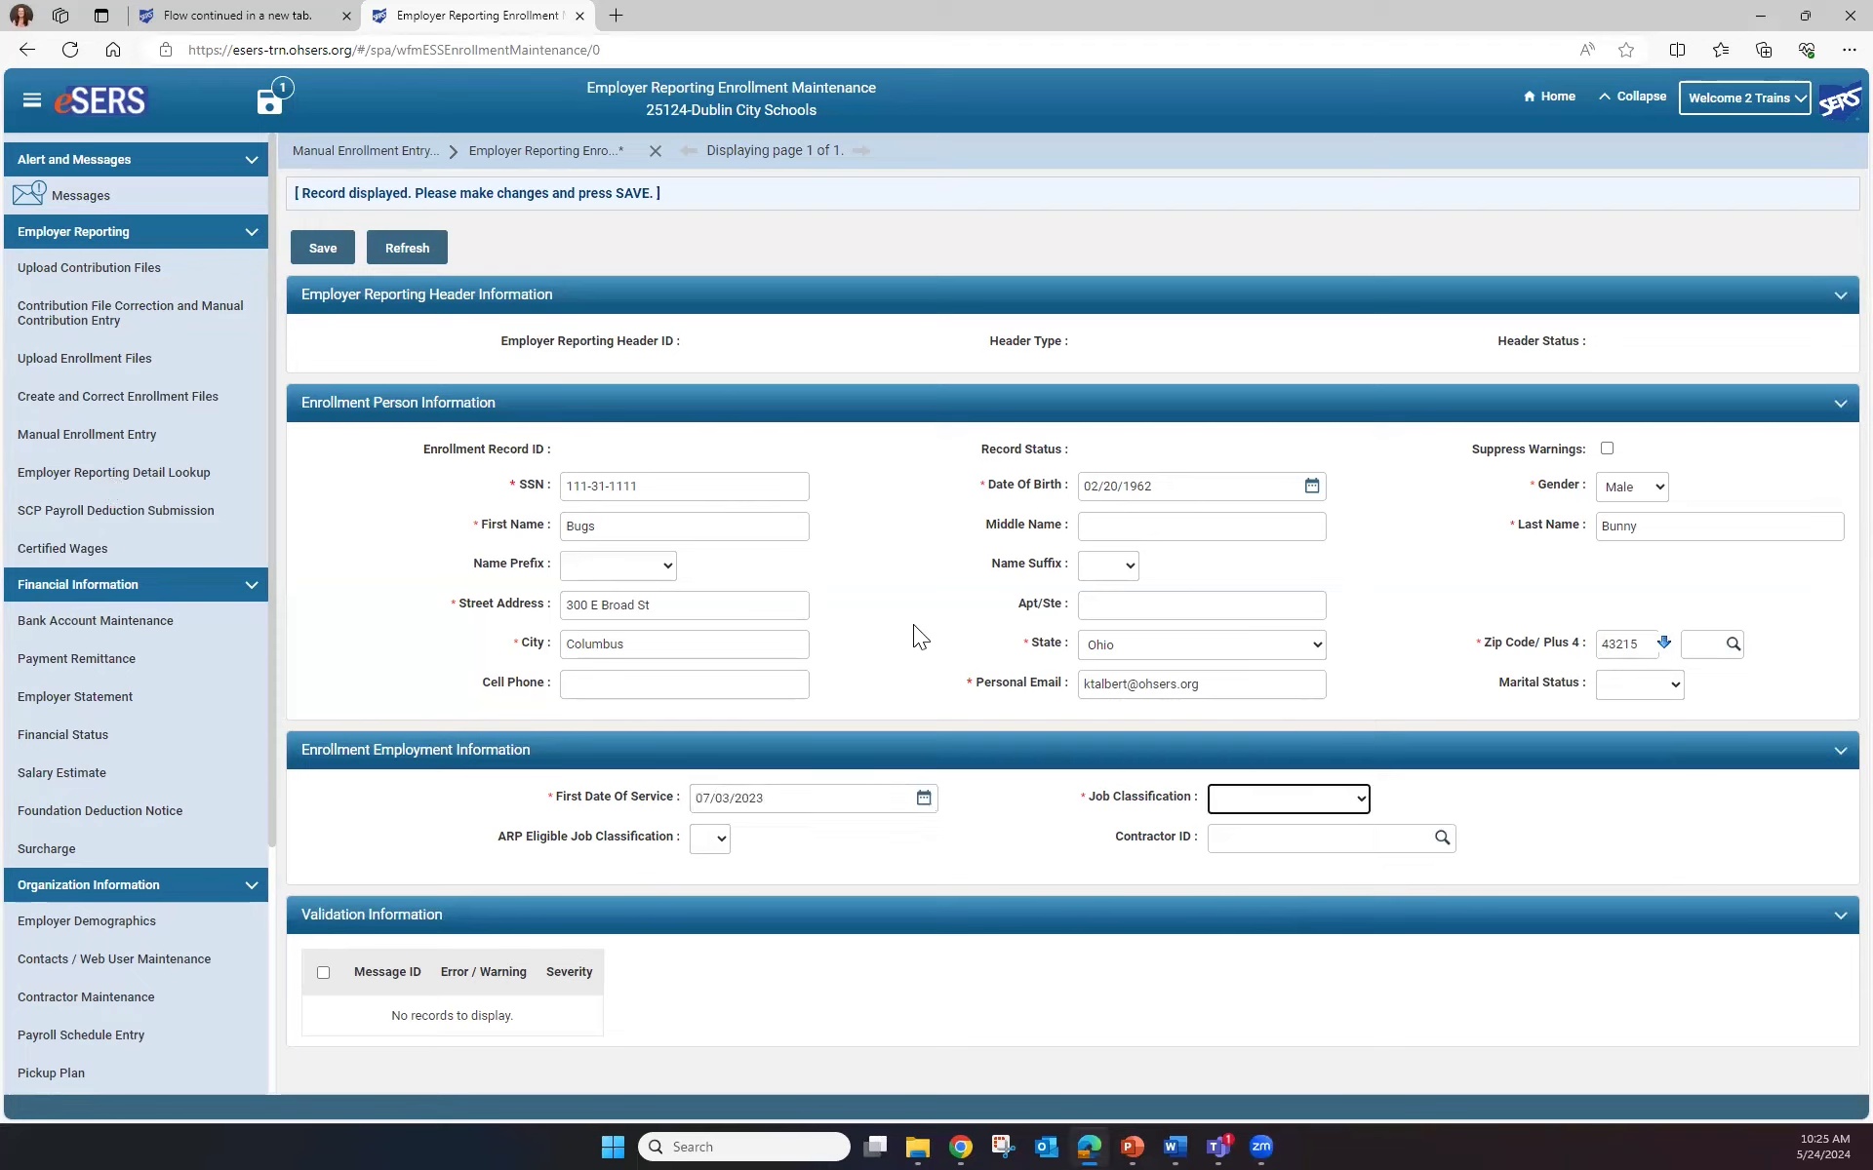
{"action": "left_click", "coordinate": [1309, 802]}
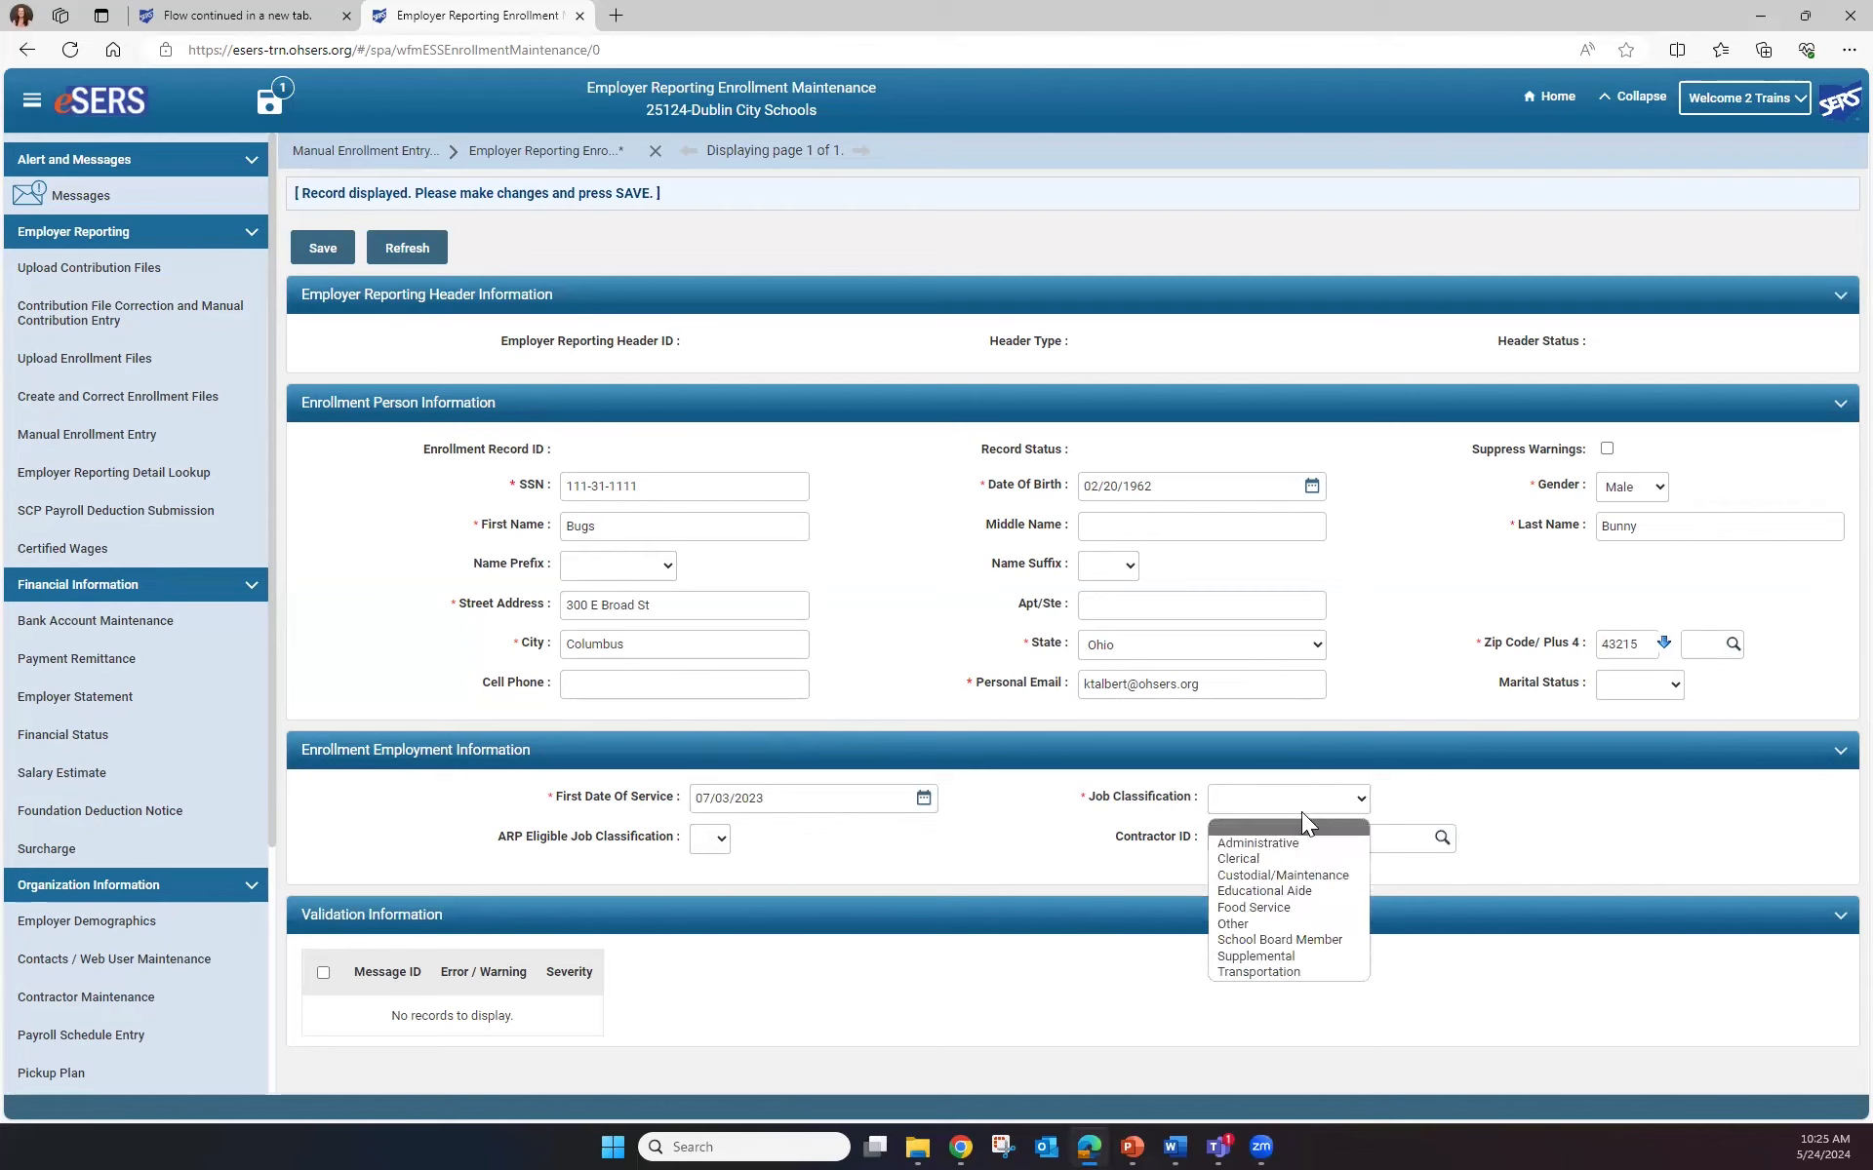
{"action": "left_click", "coordinate": [1307, 843]}
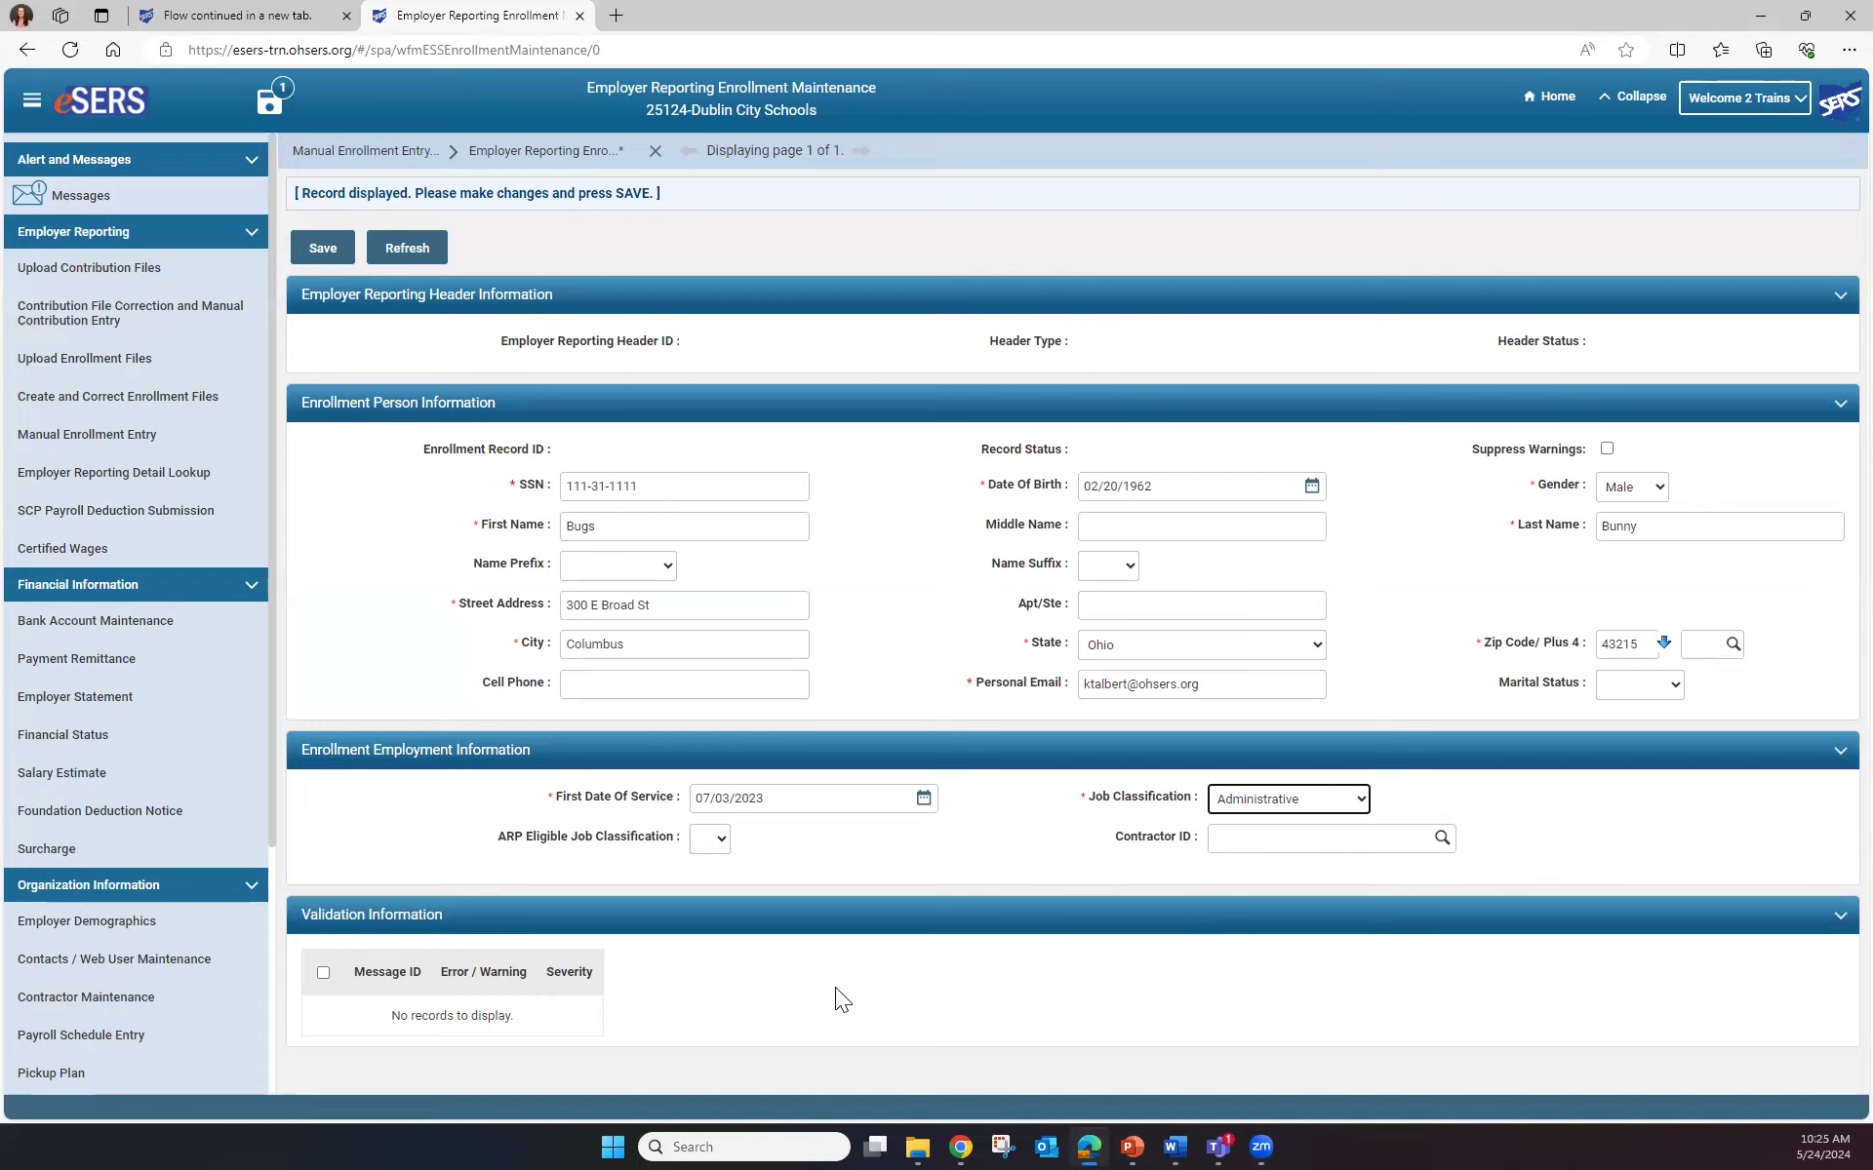
{"action": "left_click", "coordinate": [324, 249]}
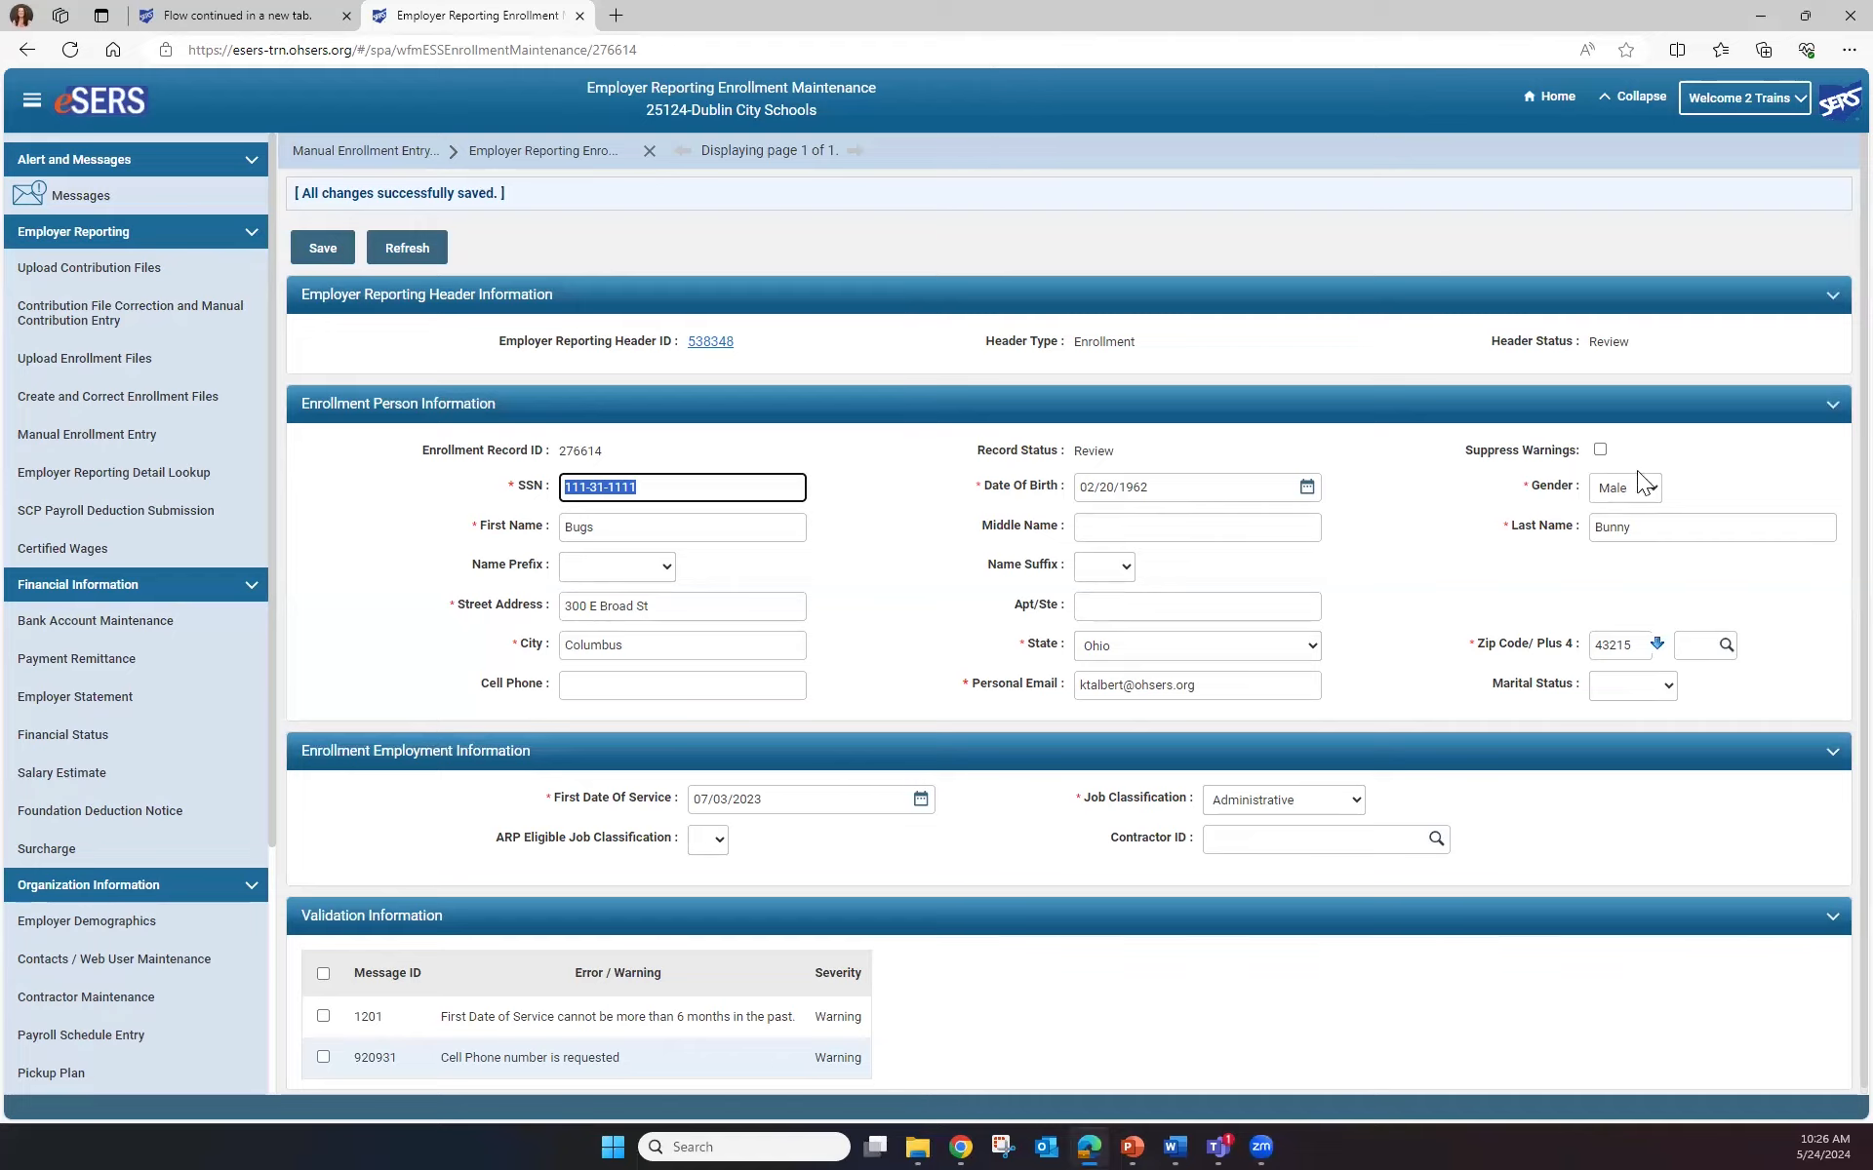
Suppress enrollment 276614's warnings, save it as Valid, and submit its header for posting
{"action": "left_click", "coordinate": [1600, 450]}
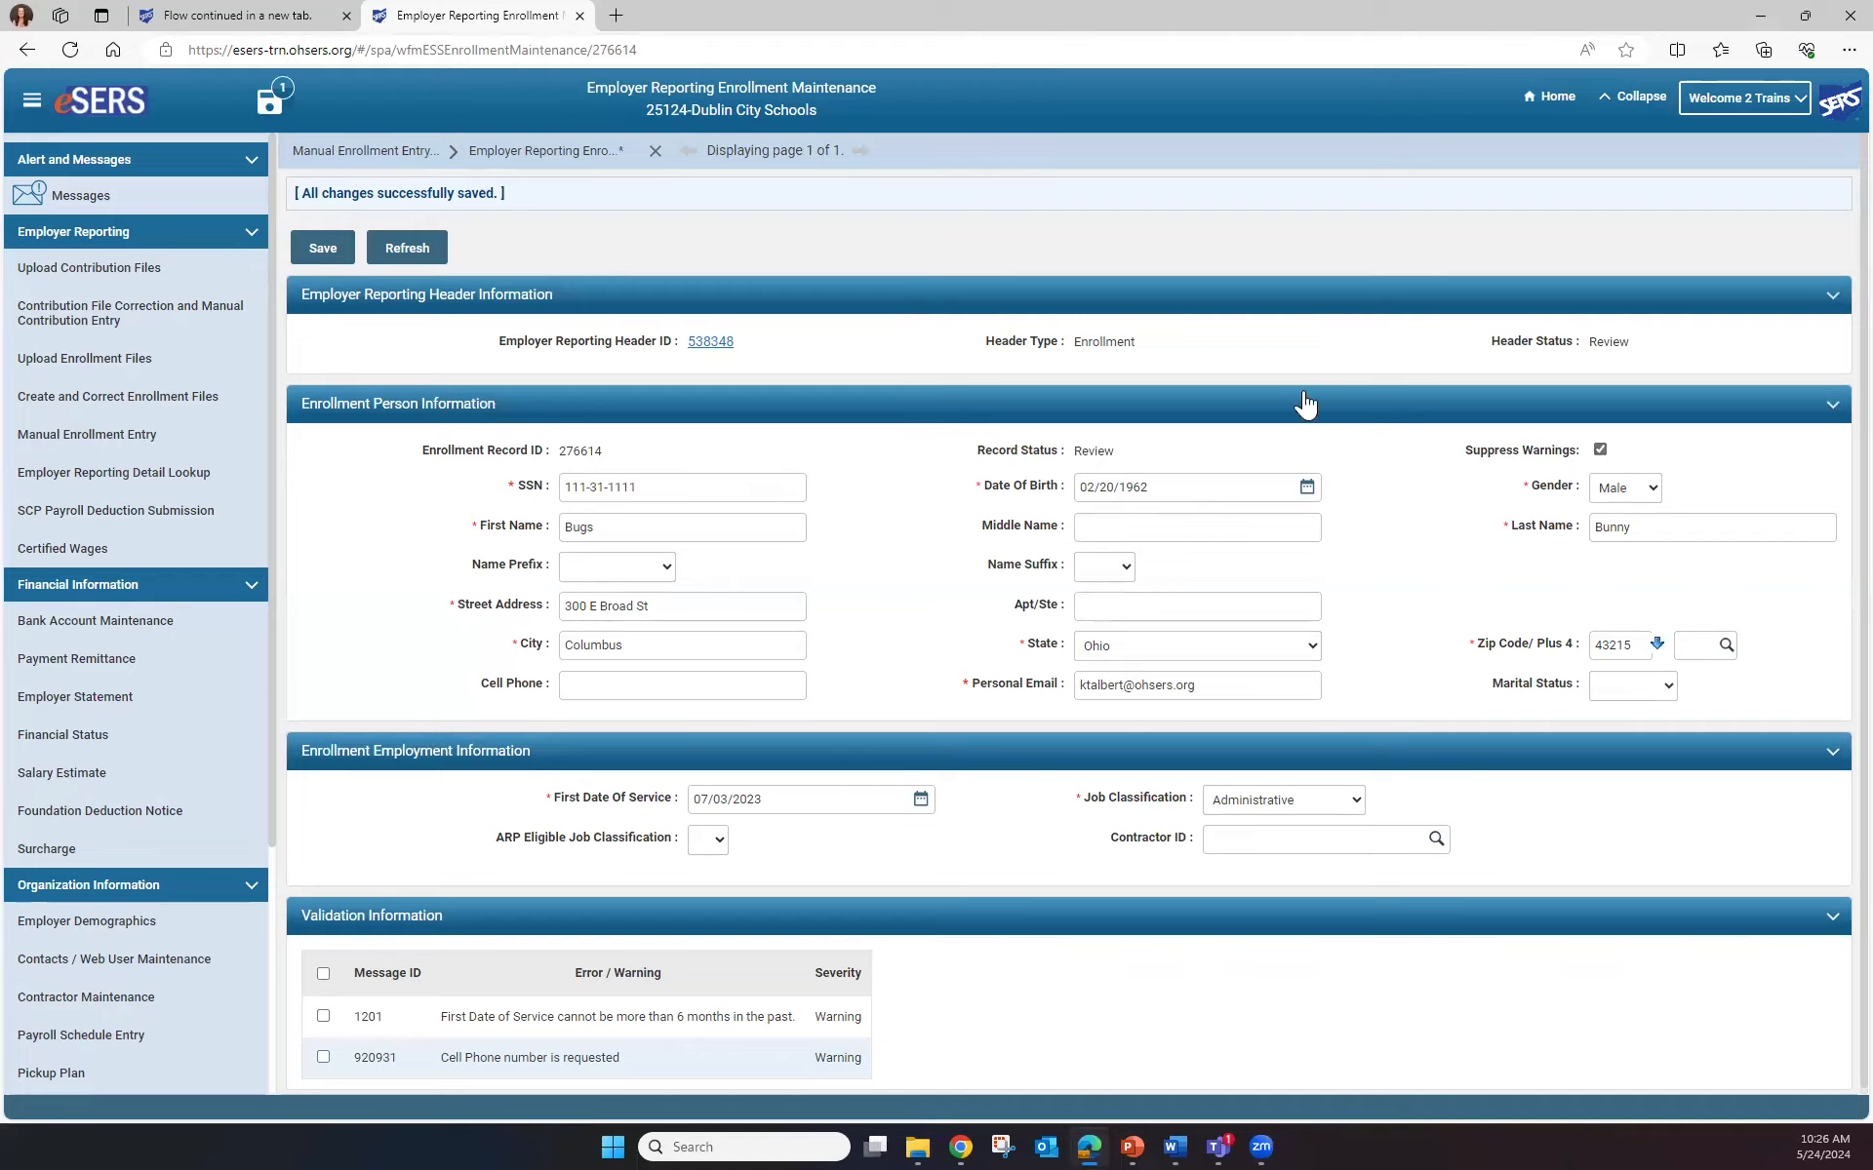
{"action": "left_click", "coordinate": [335, 256]}
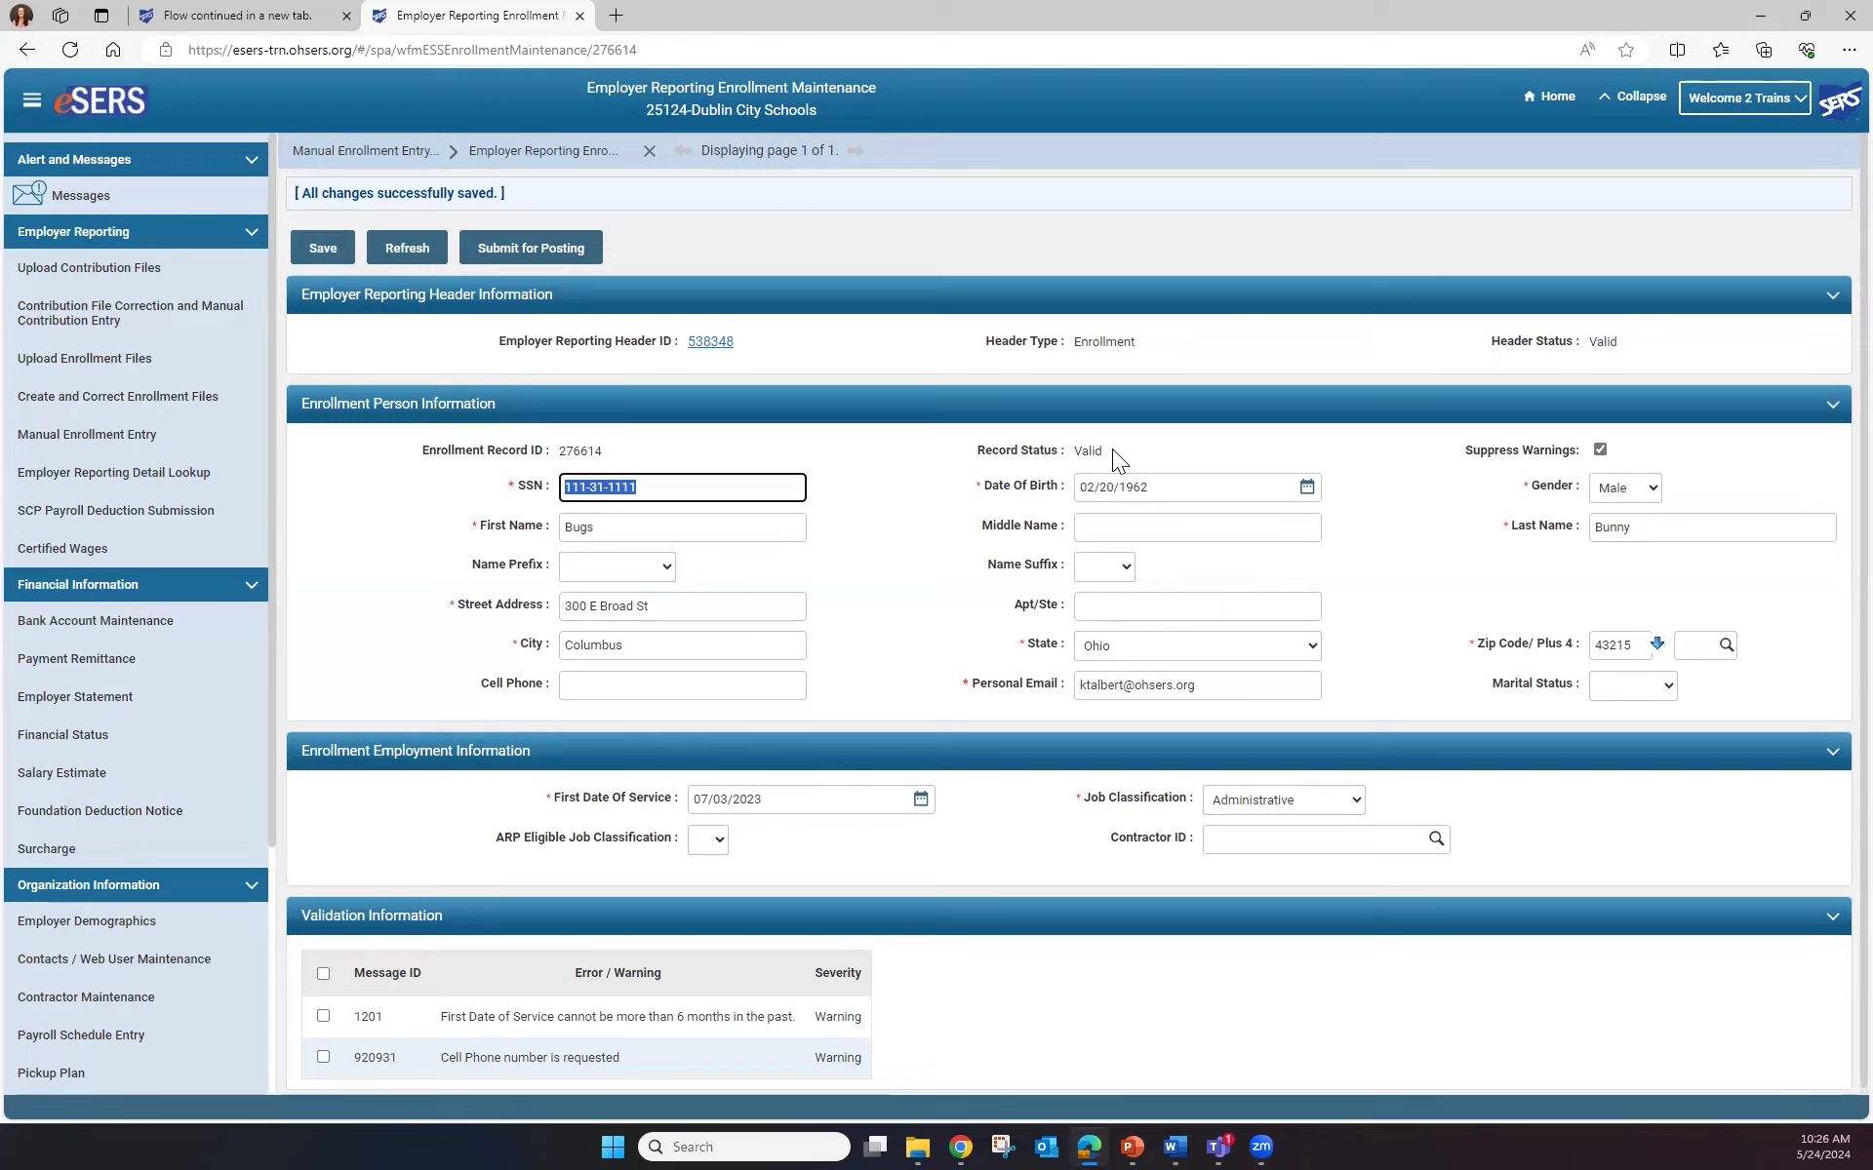
{"action": "left_click", "coordinate": [532, 249]}
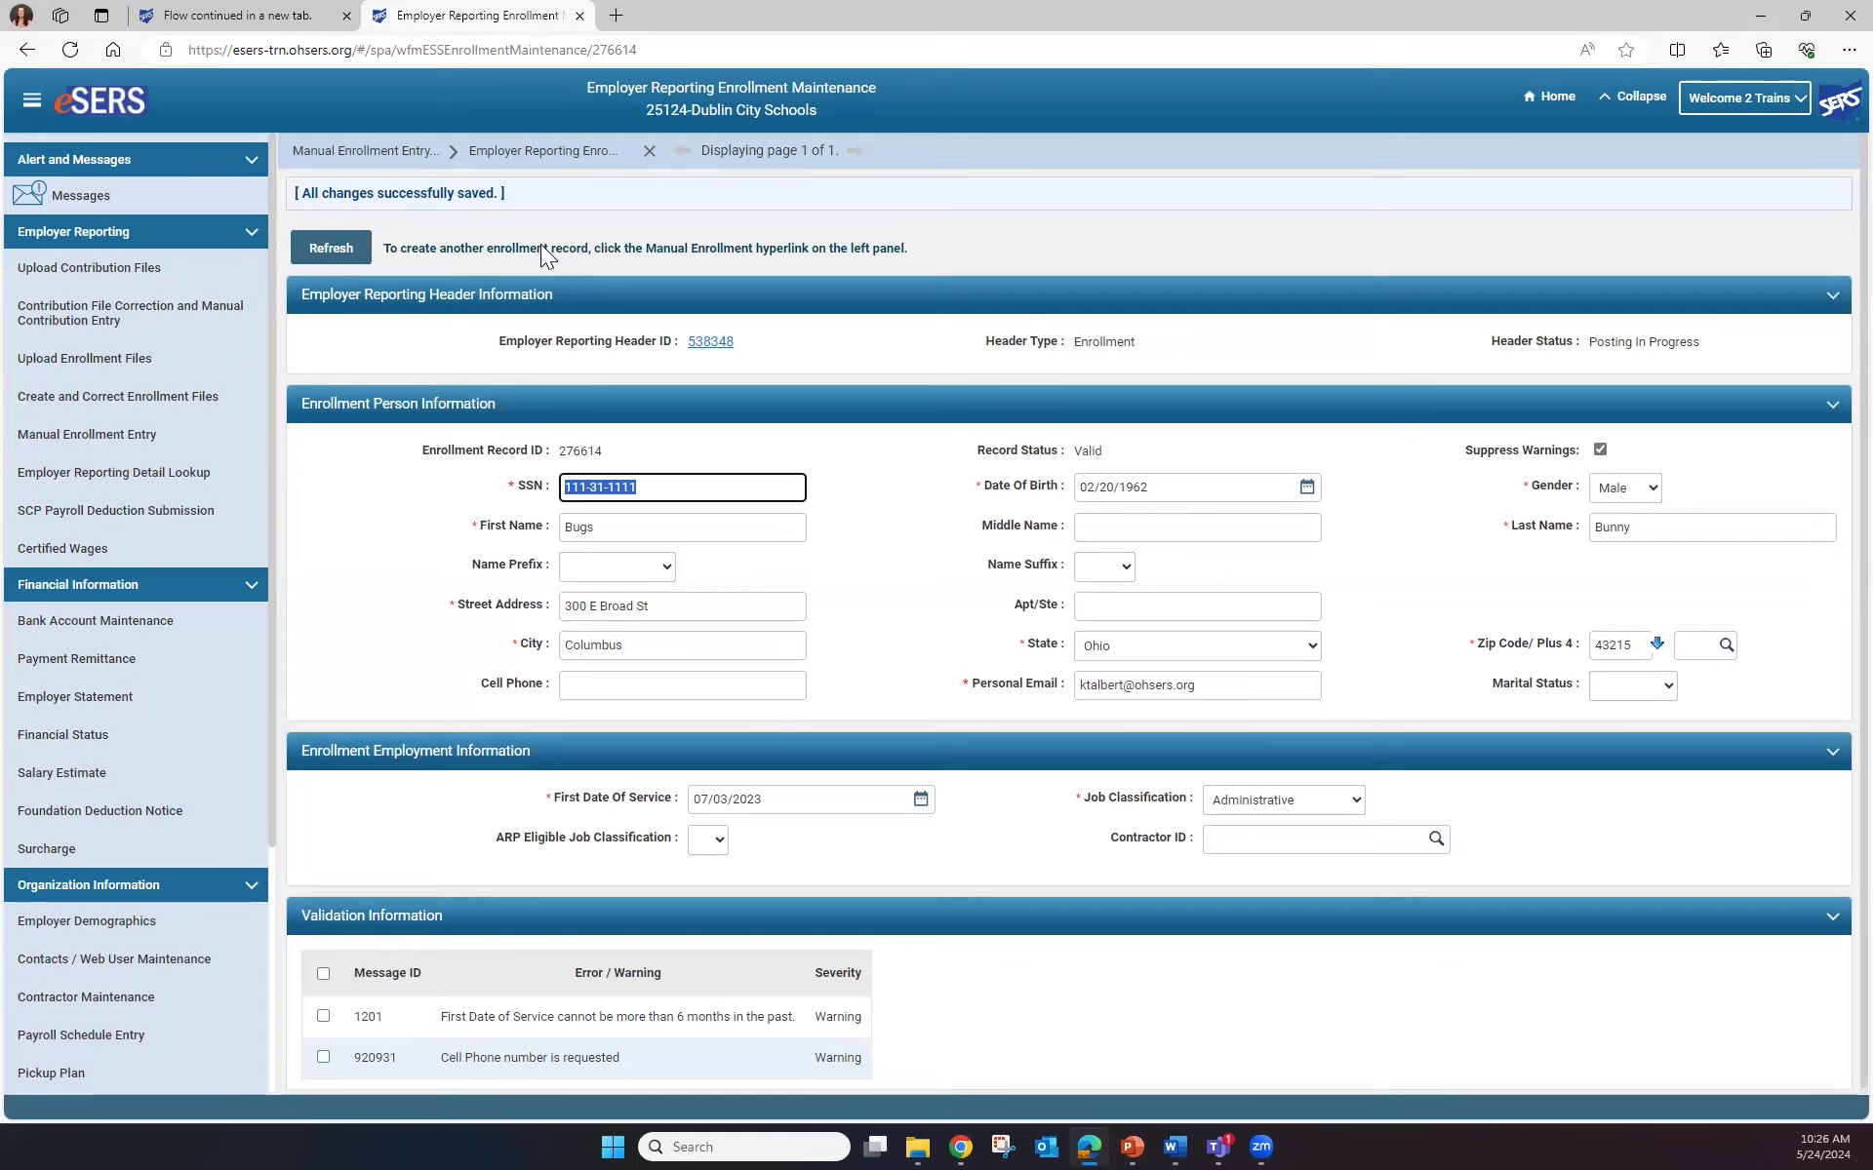
{"action": "left_click", "coordinate": [86, 320]}
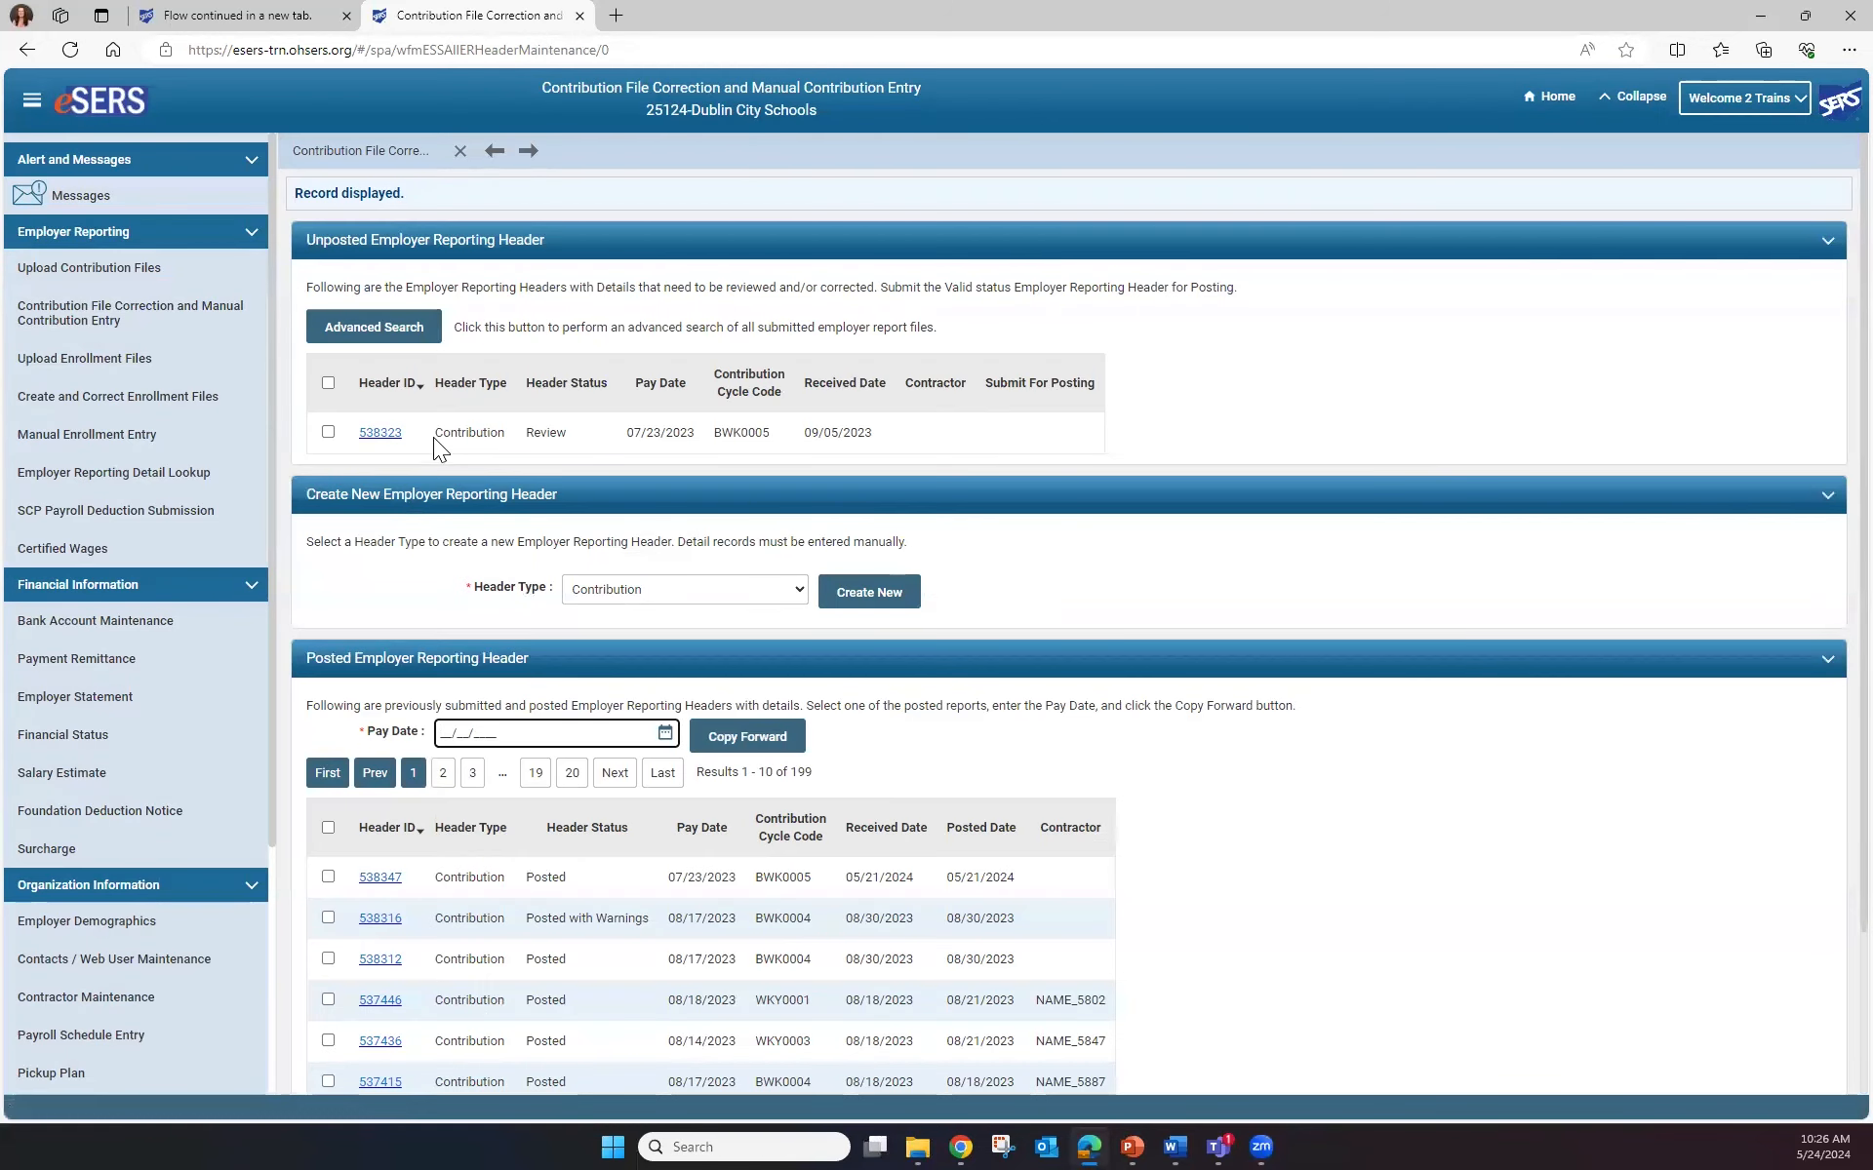
Open header 538323 and its contribution record 22155339, now Valid
{"action": "left_click", "coordinate": [377, 435]}
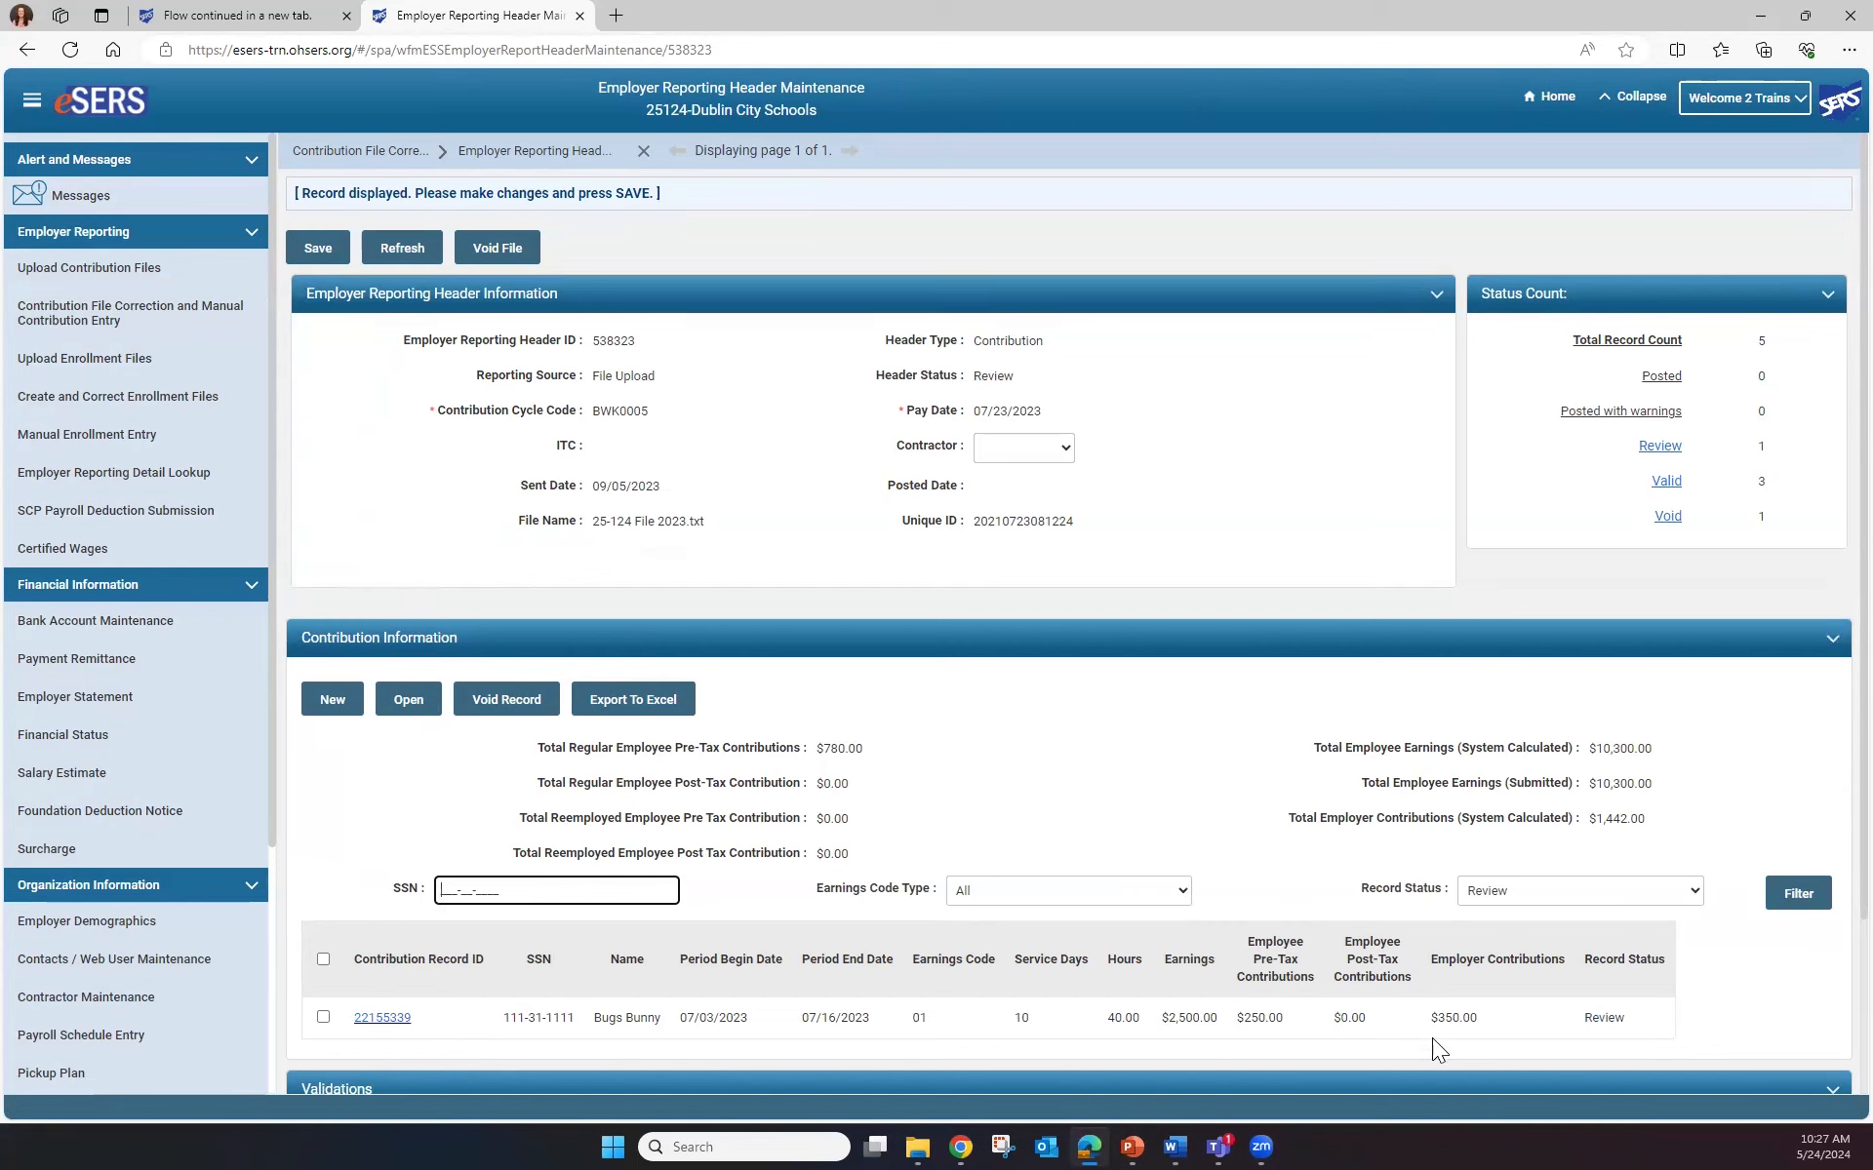
{"action": "left_click", "coordinate": [400, 1021]}
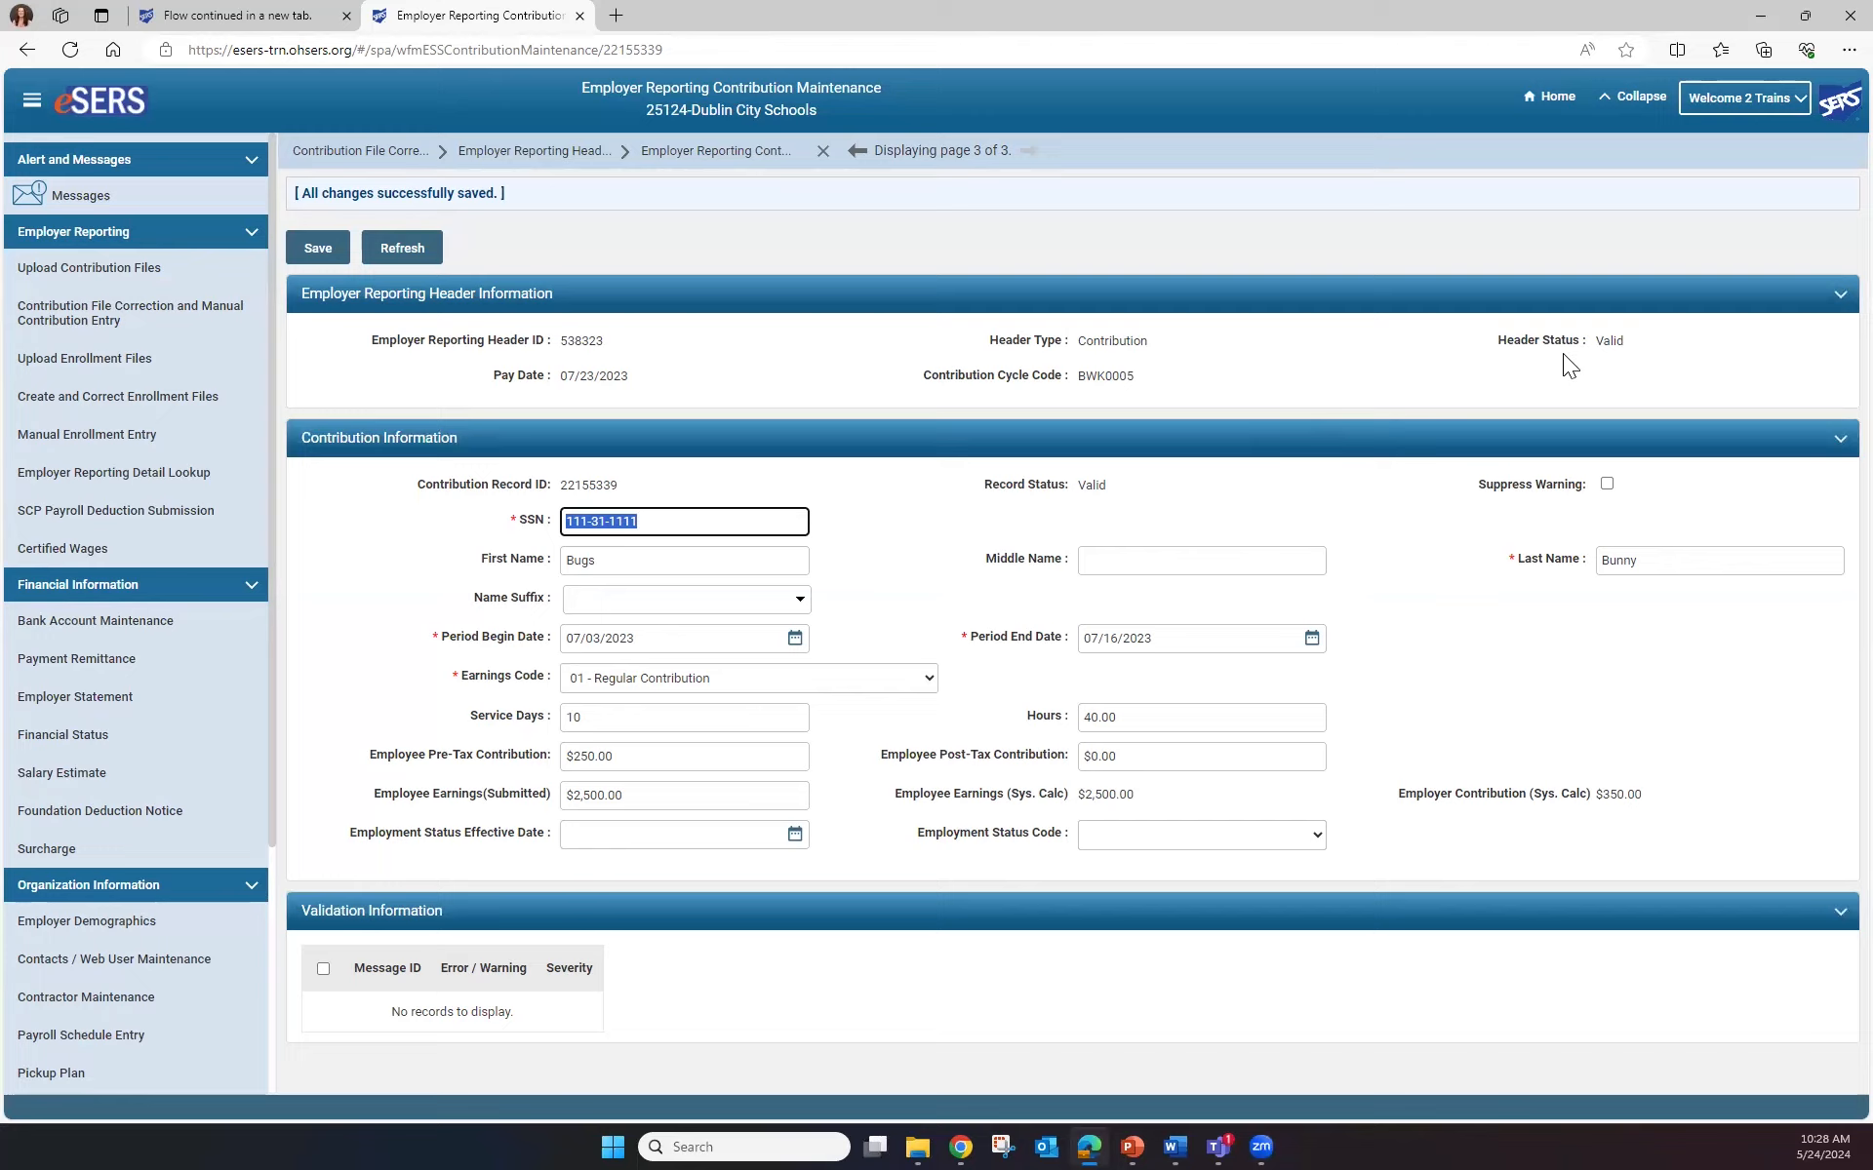
Return to header 538323's maintenance page and submit it for posting
{"action": "left_click", "coordinate": [532, 154]}
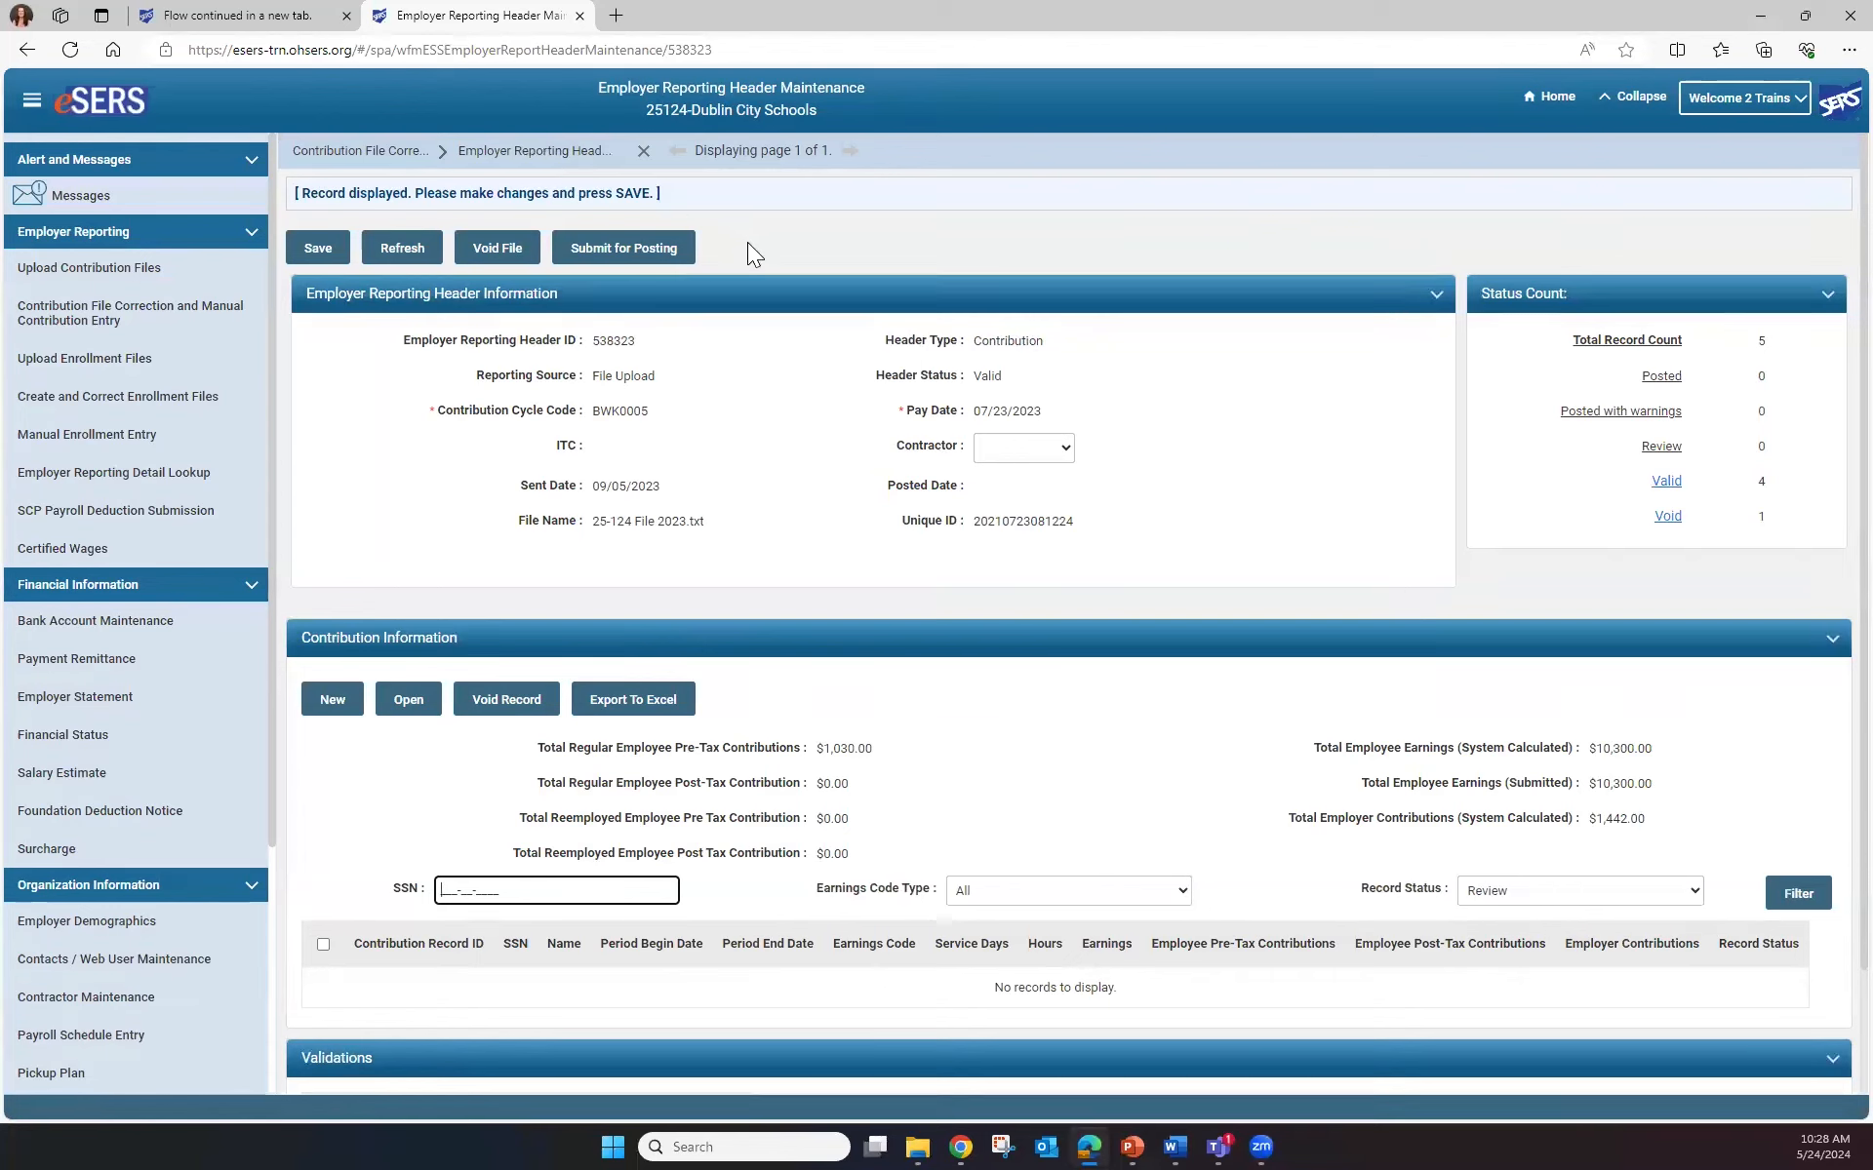
{"action": "left_click", "coordinate": [615, 250]}
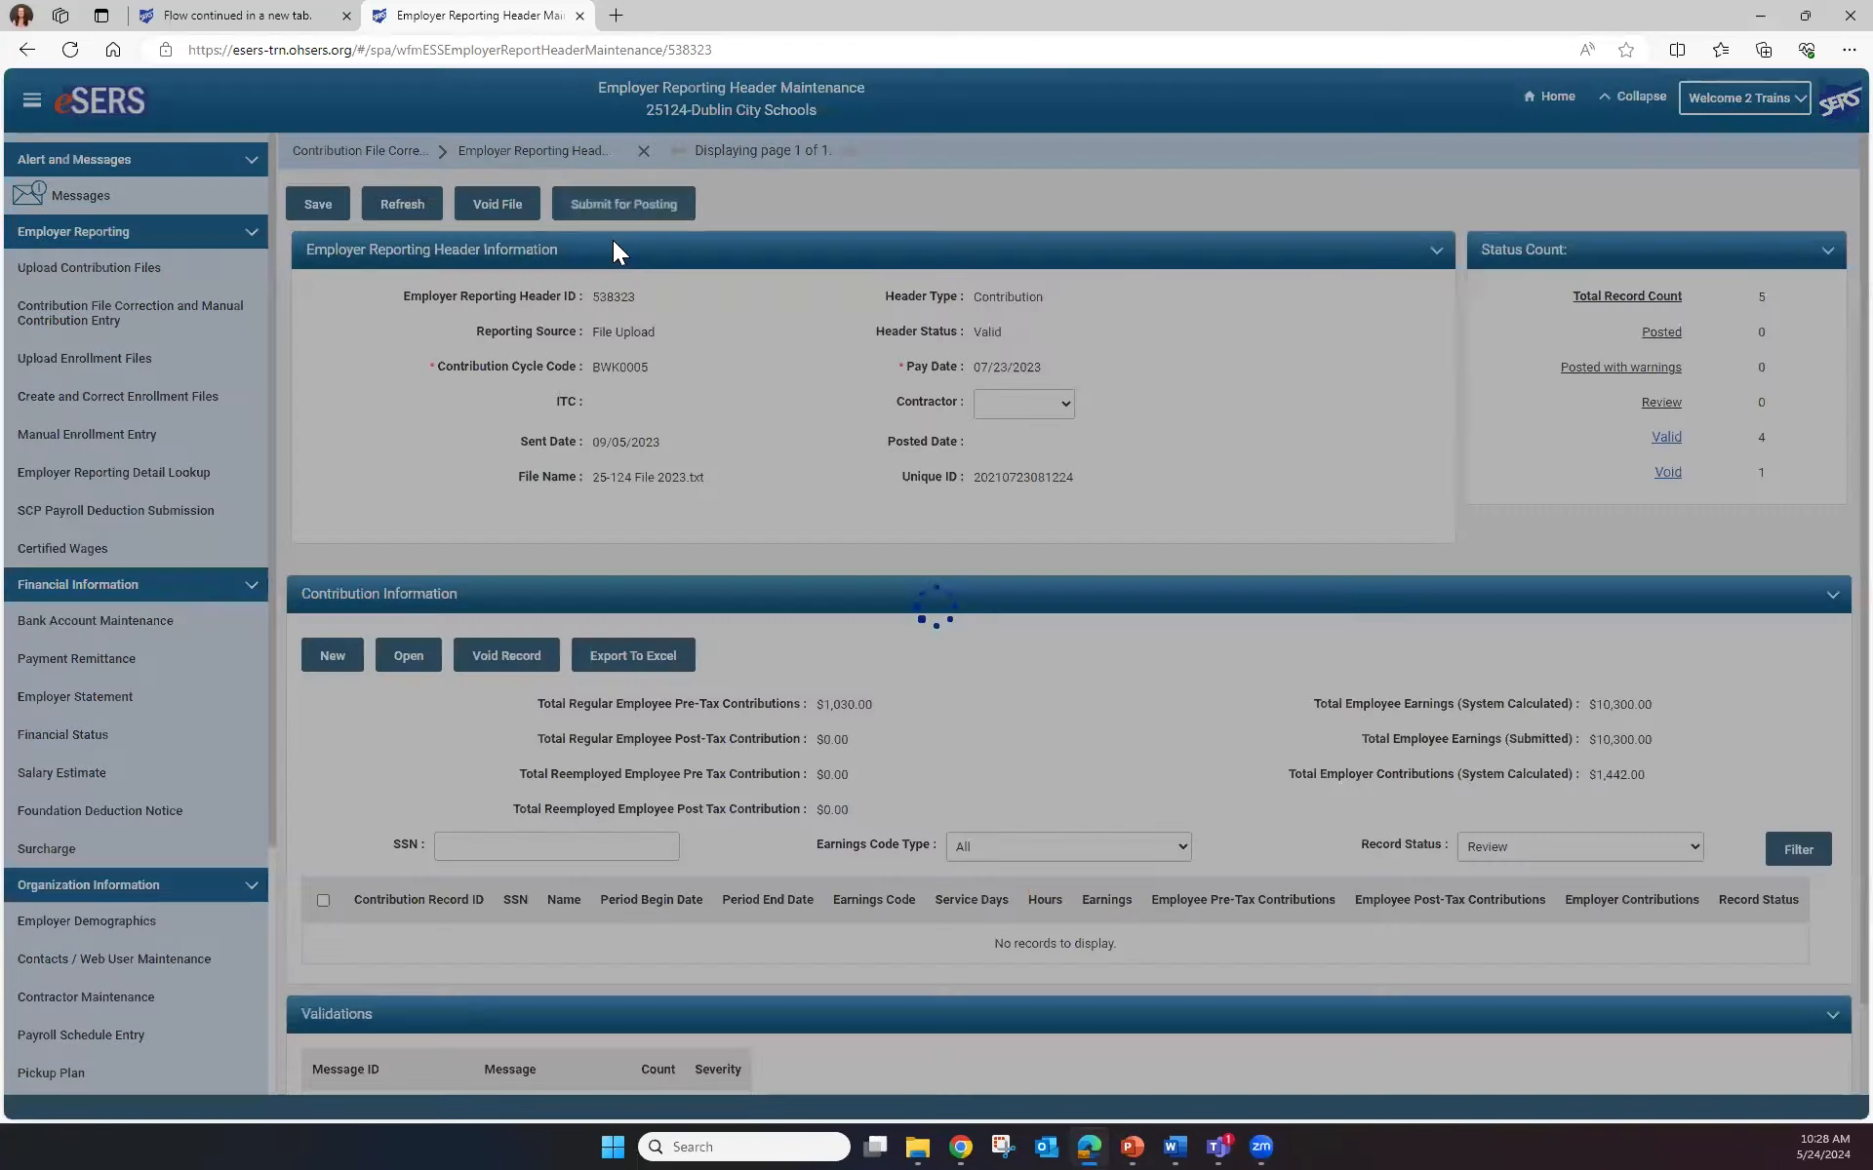